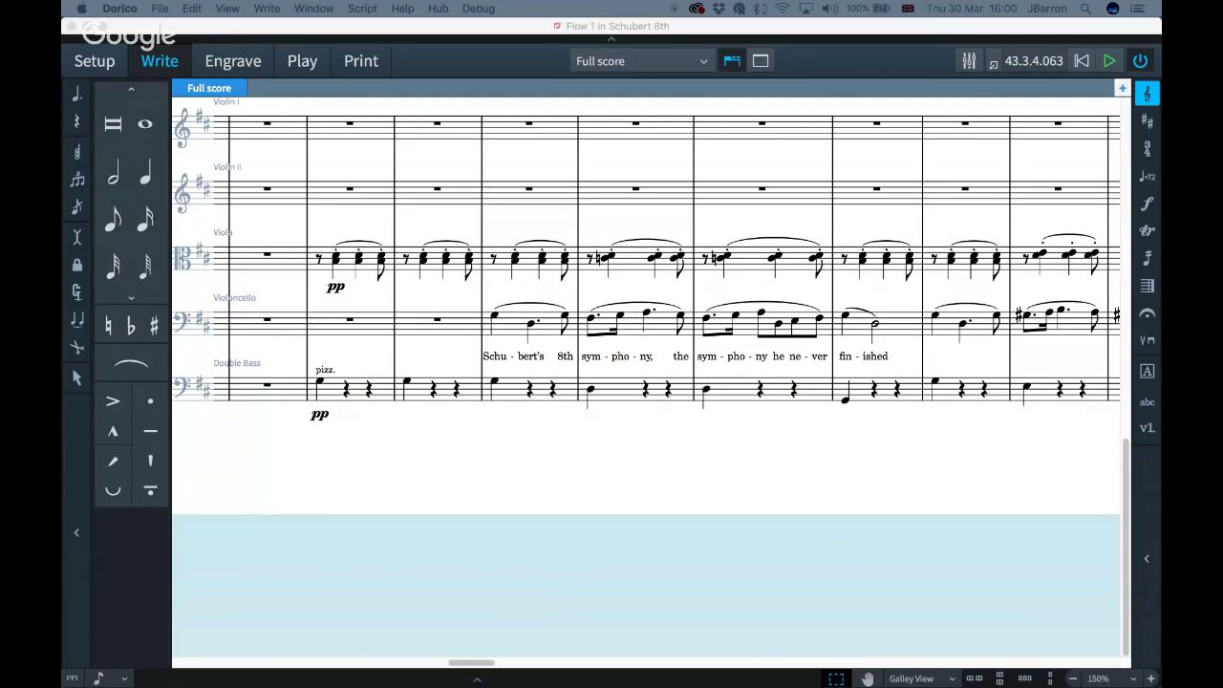
key(super+Tab)
key(shift+super+Tab)
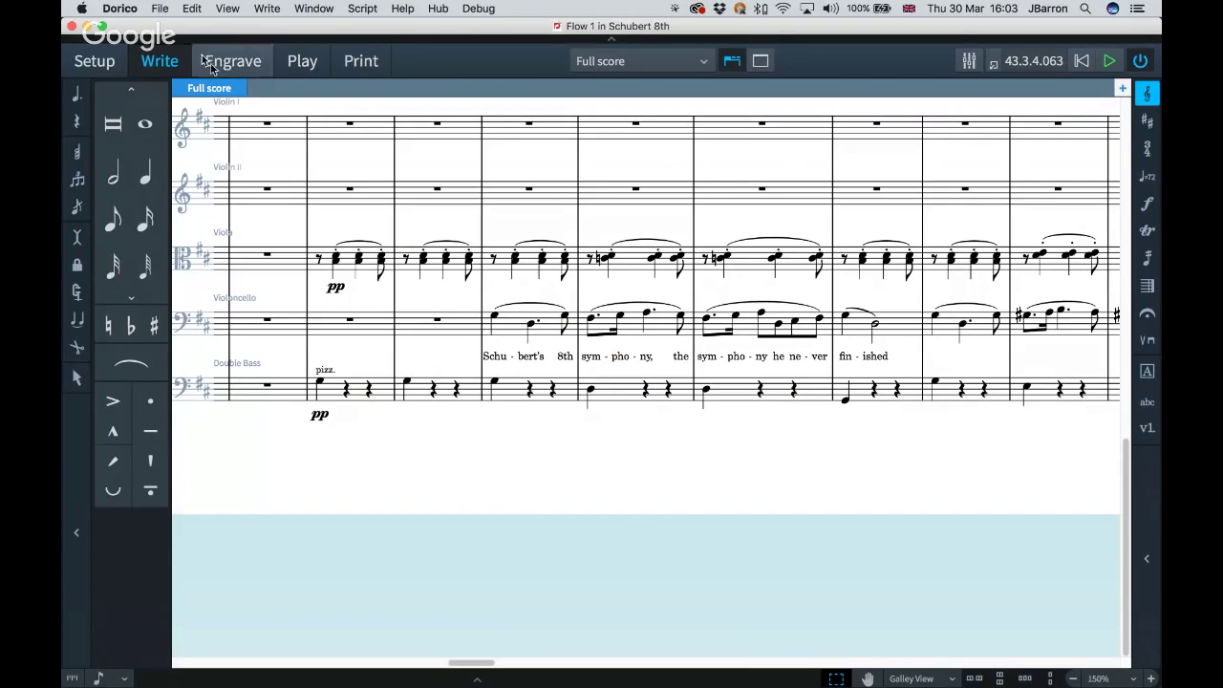
Step: Review the general preferences down to the Editing and Play sections, including the MIDI input and playhead options, without changing anything
click(120, 10)
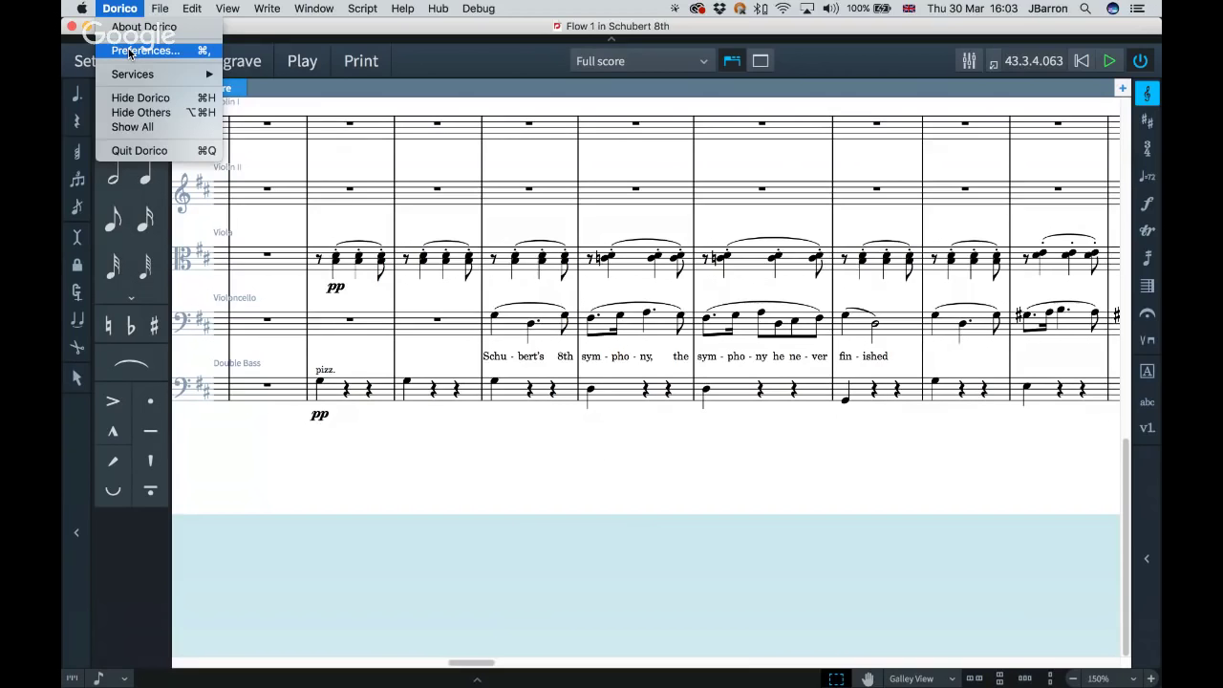
click(128, 50)
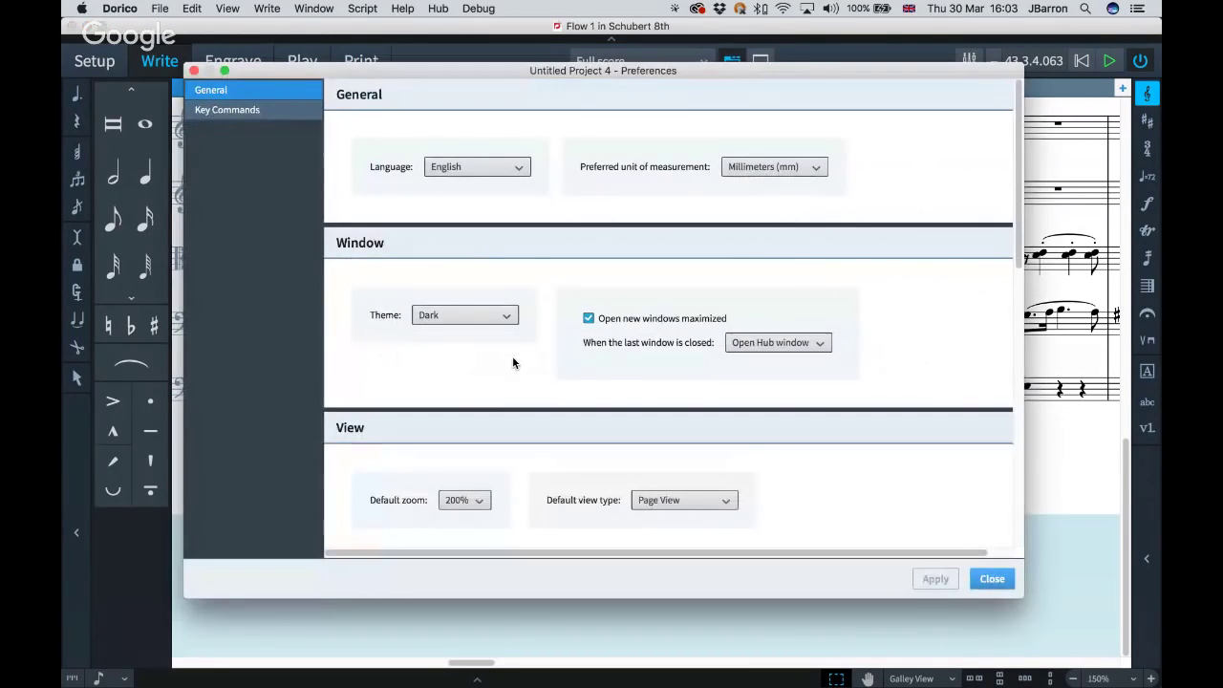
scroll(512, 362, down, 10)
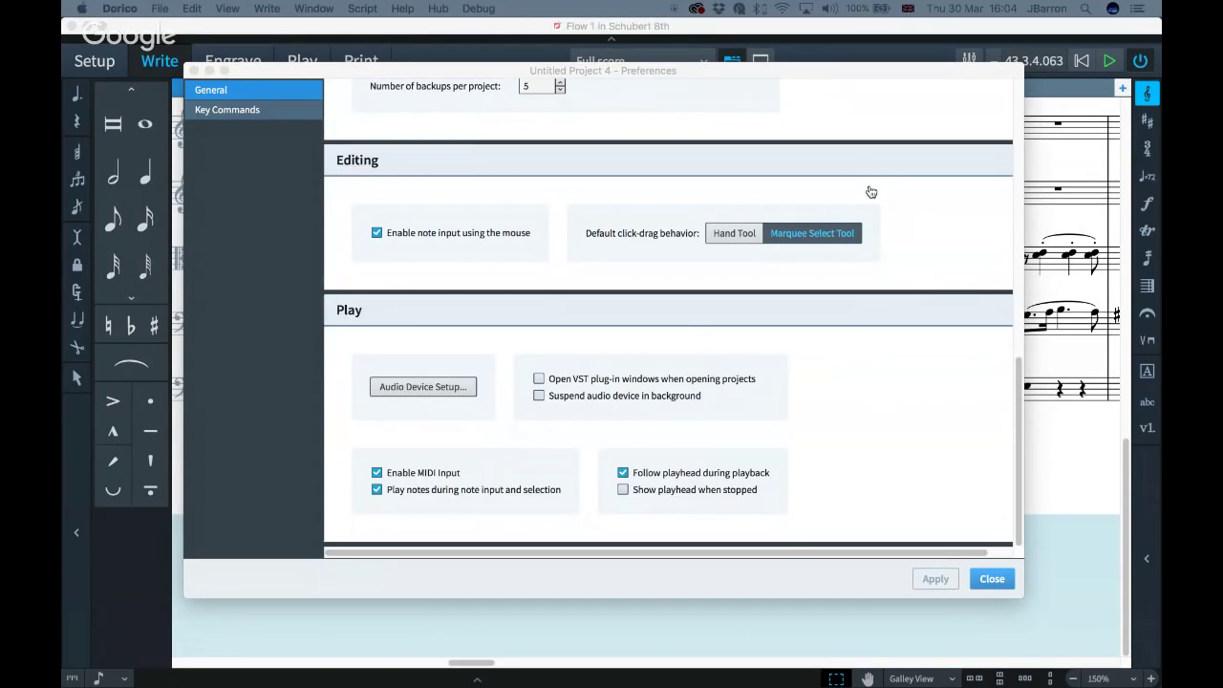
click(833, 425)
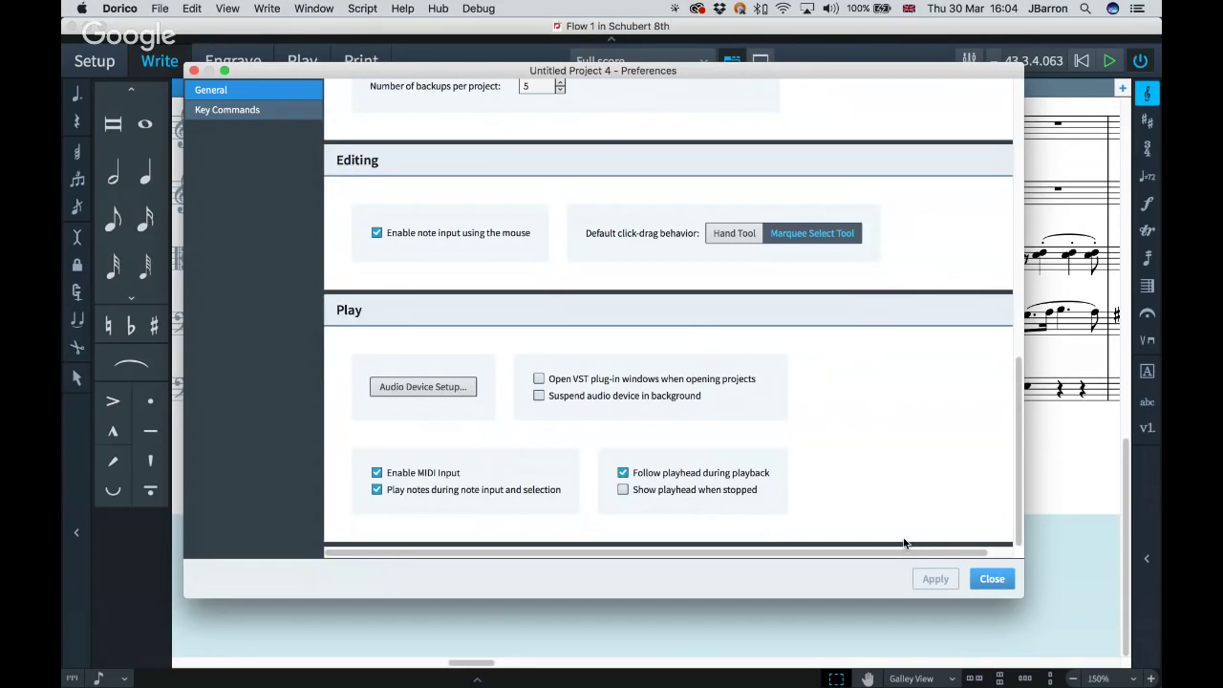
click(993, 580)
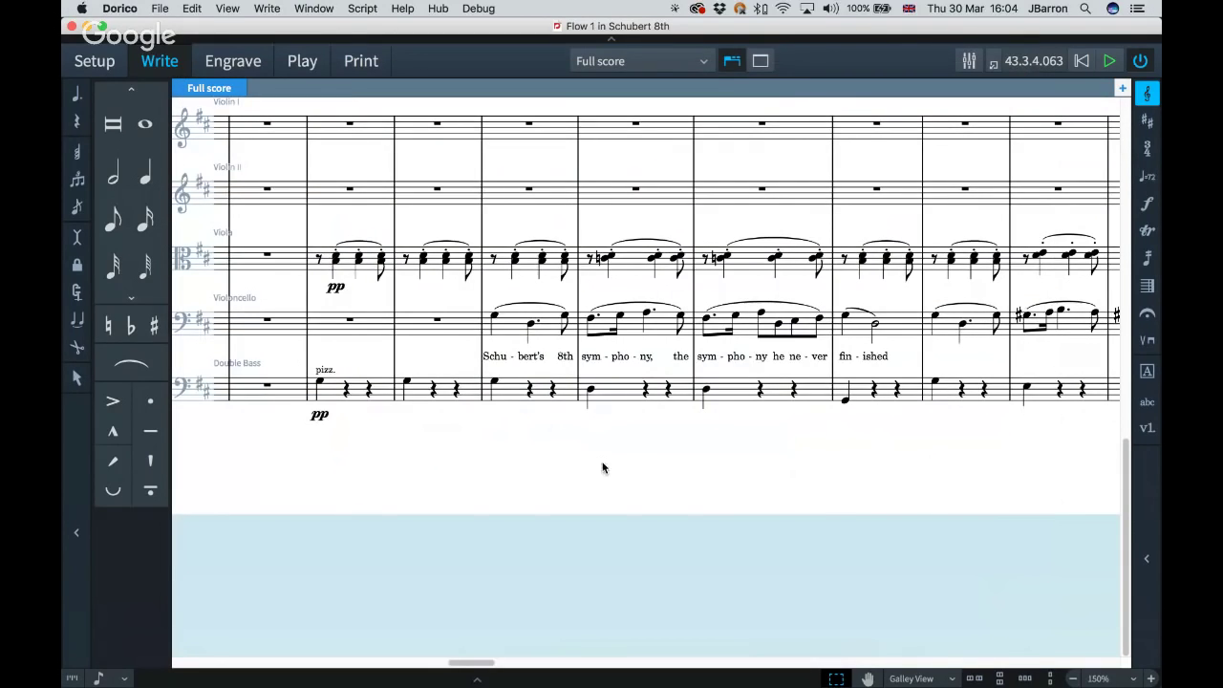
Step: Switch to Play mode and examine the Dynamics playback options: dynamic curve, beat stress, accent, marcato and humanize settings
click(301, 61)
click(262, 8)
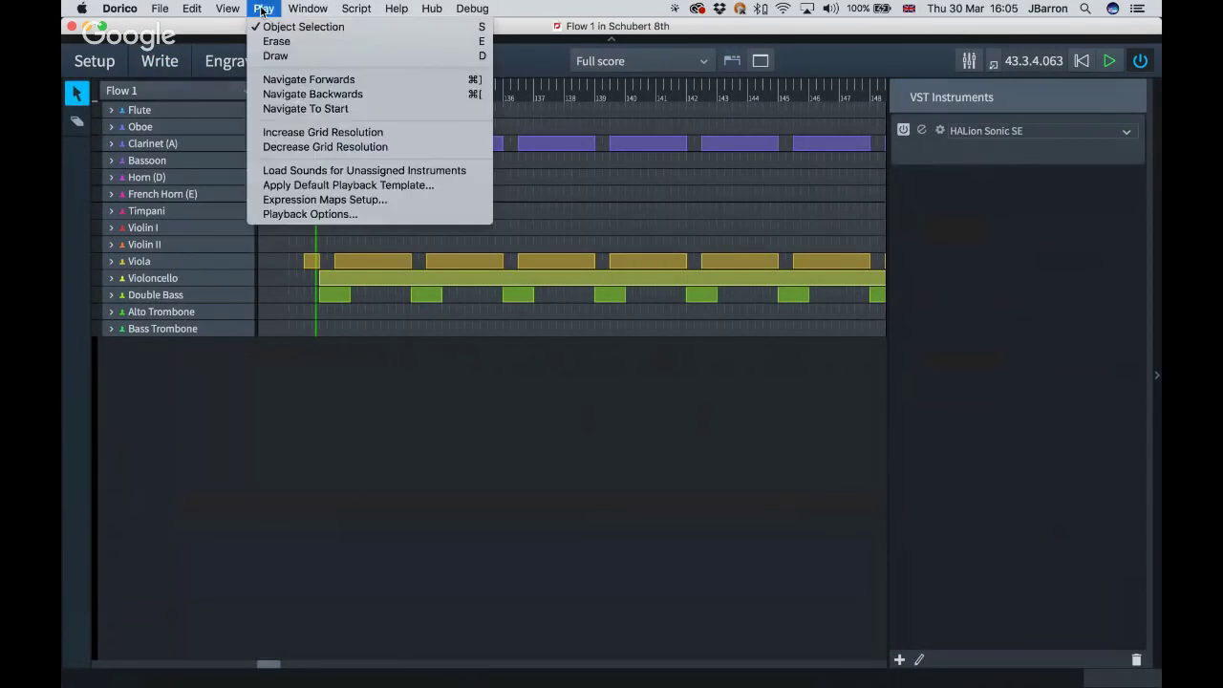
click(297, 216)
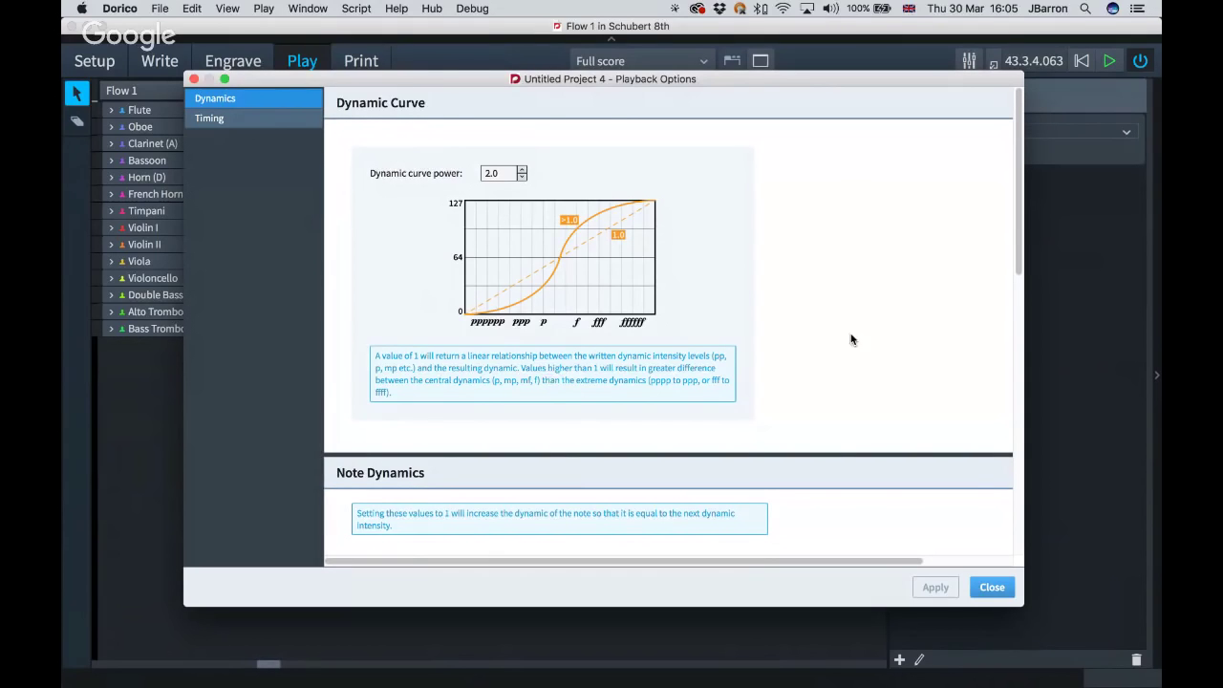
scroll(870, 339, down, 5)
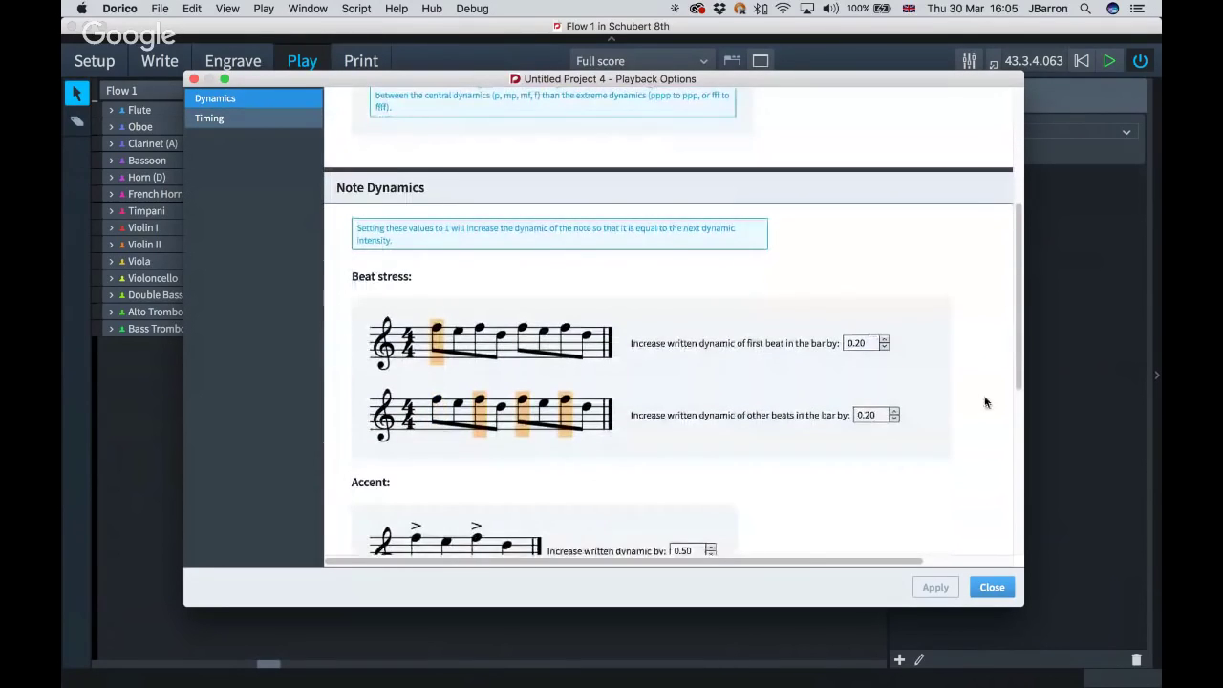
scroll(986, 406, down, 3)
scroll(986, 406, down, 3)
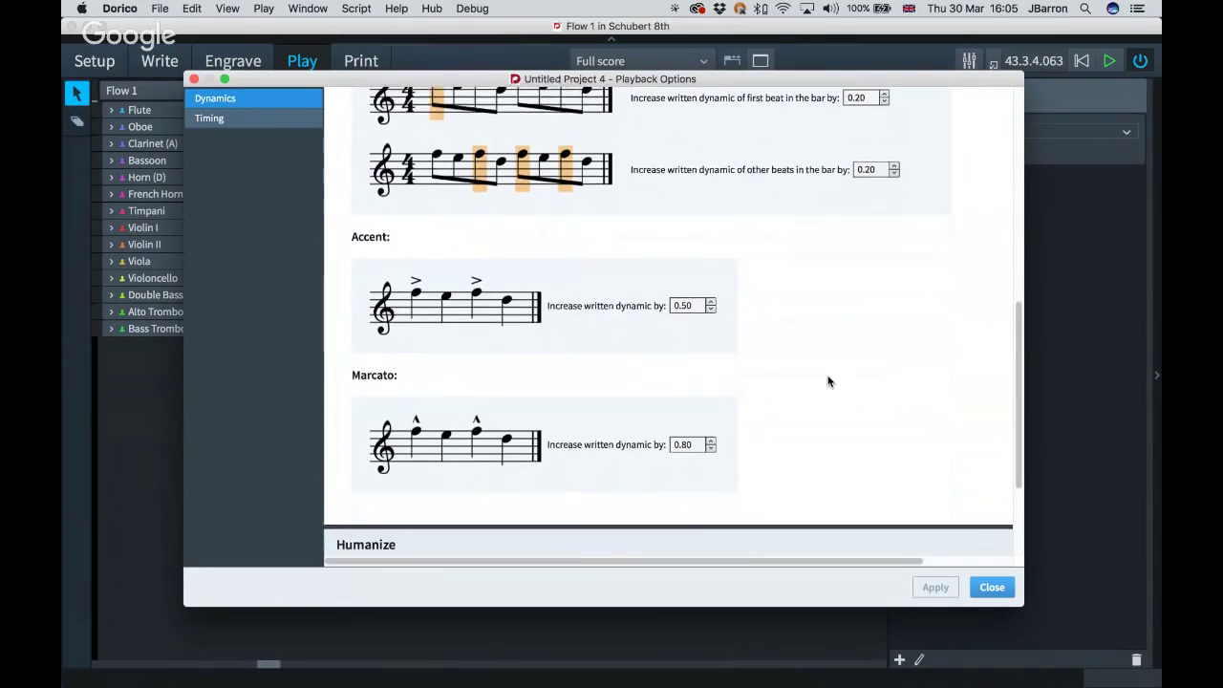
scroll(828, 381, down, 2)
scroll(828, 381, down, 3)
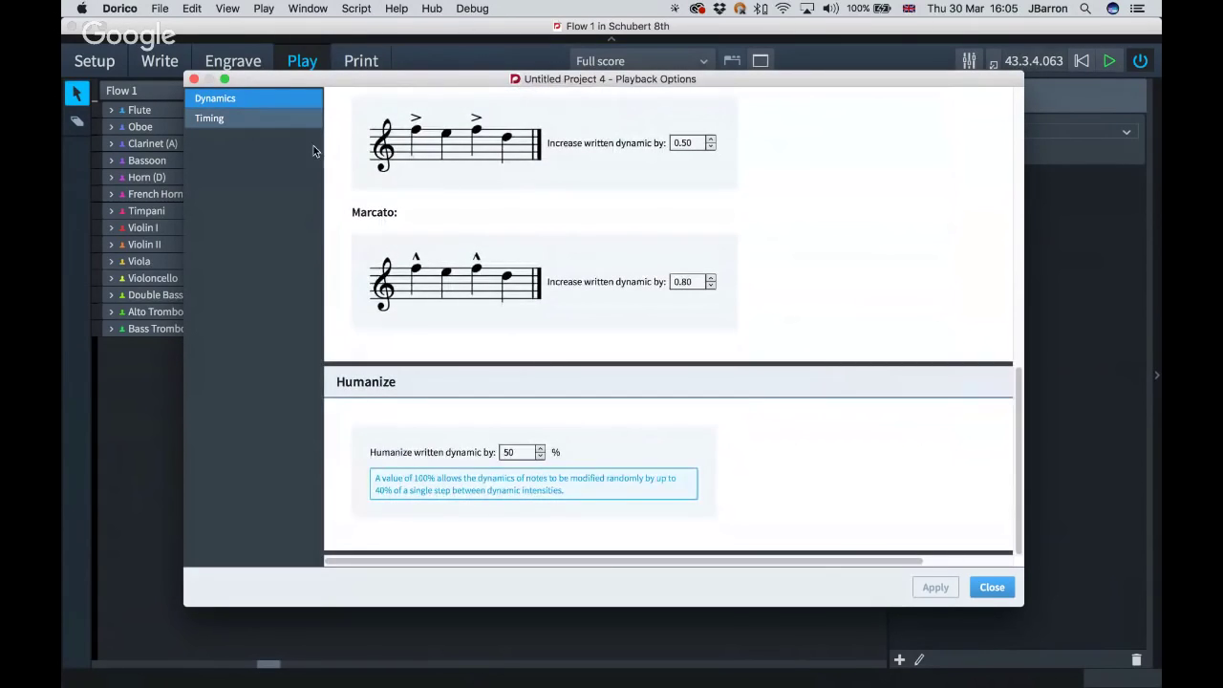
Step: Examine the Timing playback options for flow gaps and default, staccato, staccatissimo, tenuto and legato note durations, and close the options
click(257, 121)
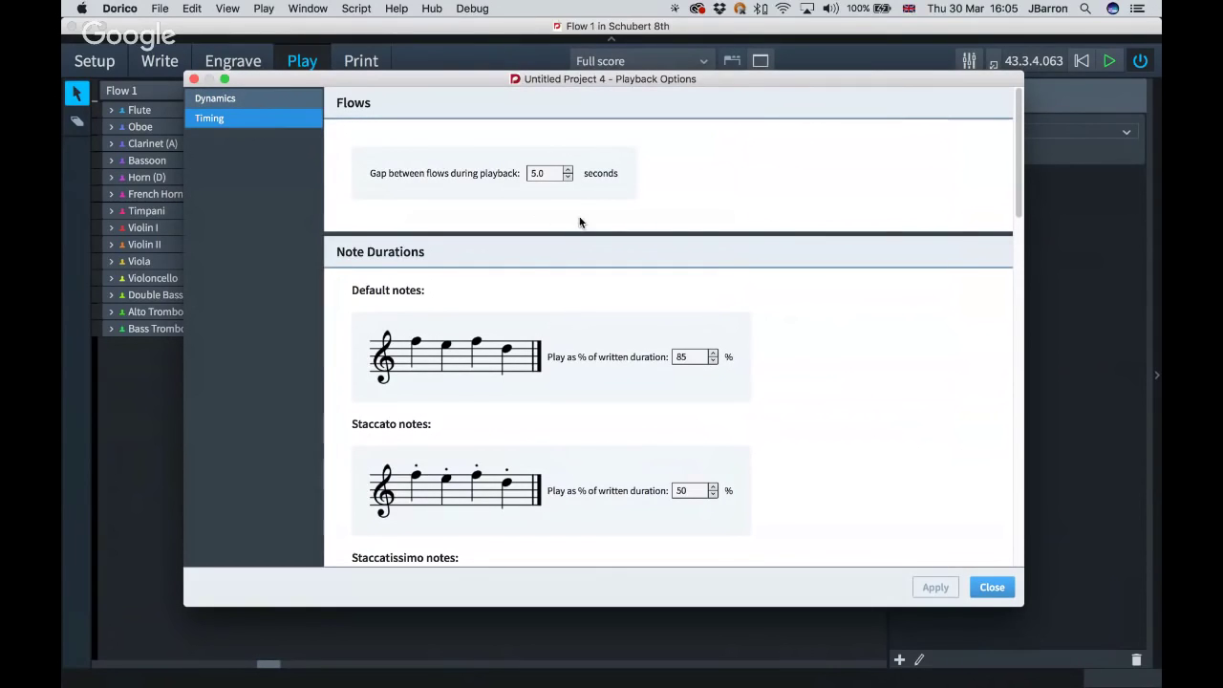
scroll(841, 381, down, 4)
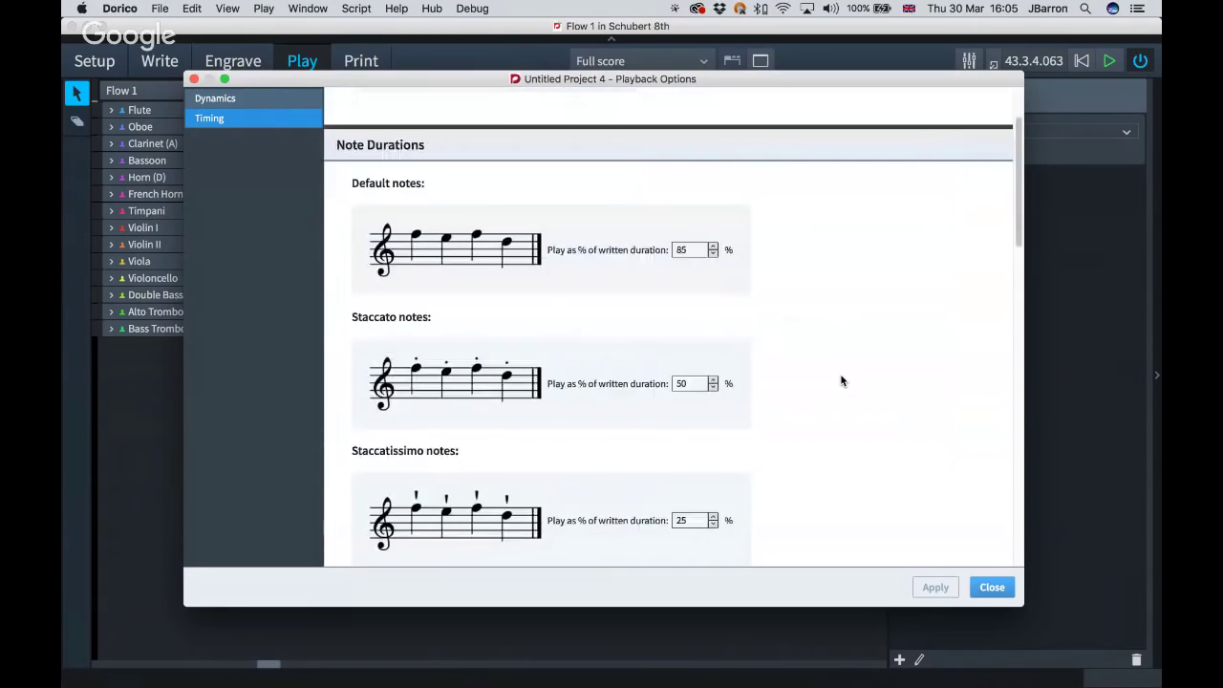
scroll(841, 380, down, 2)
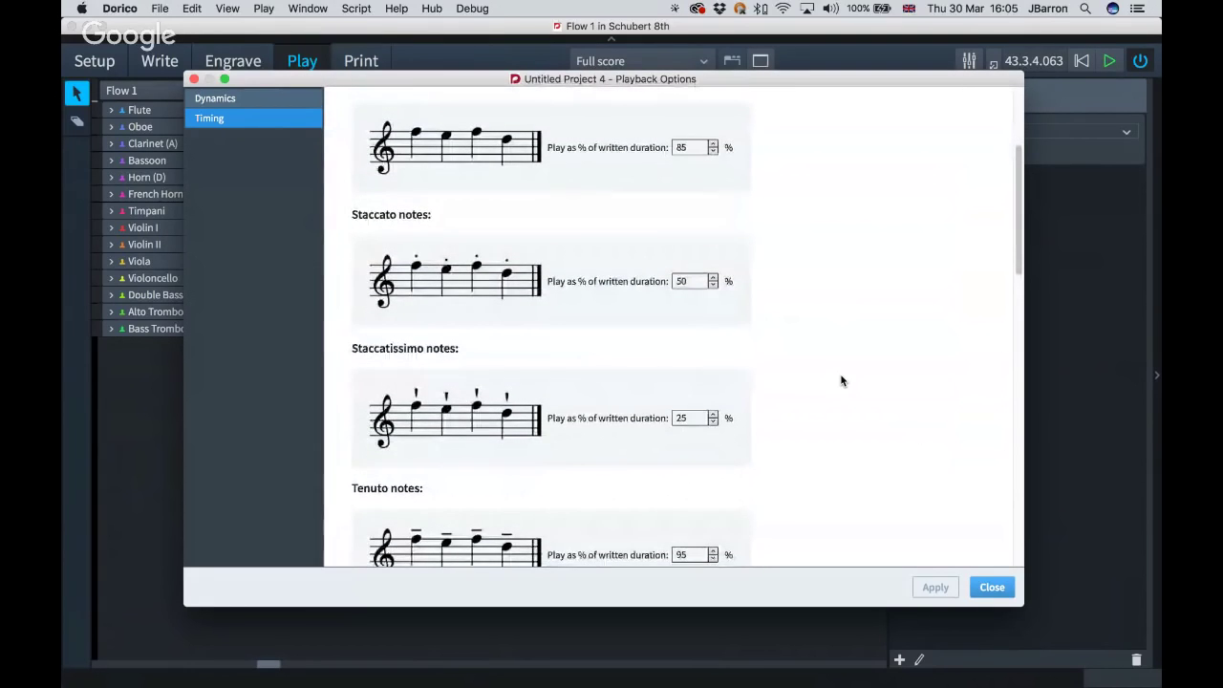
scroll(841, 380, down, 5)
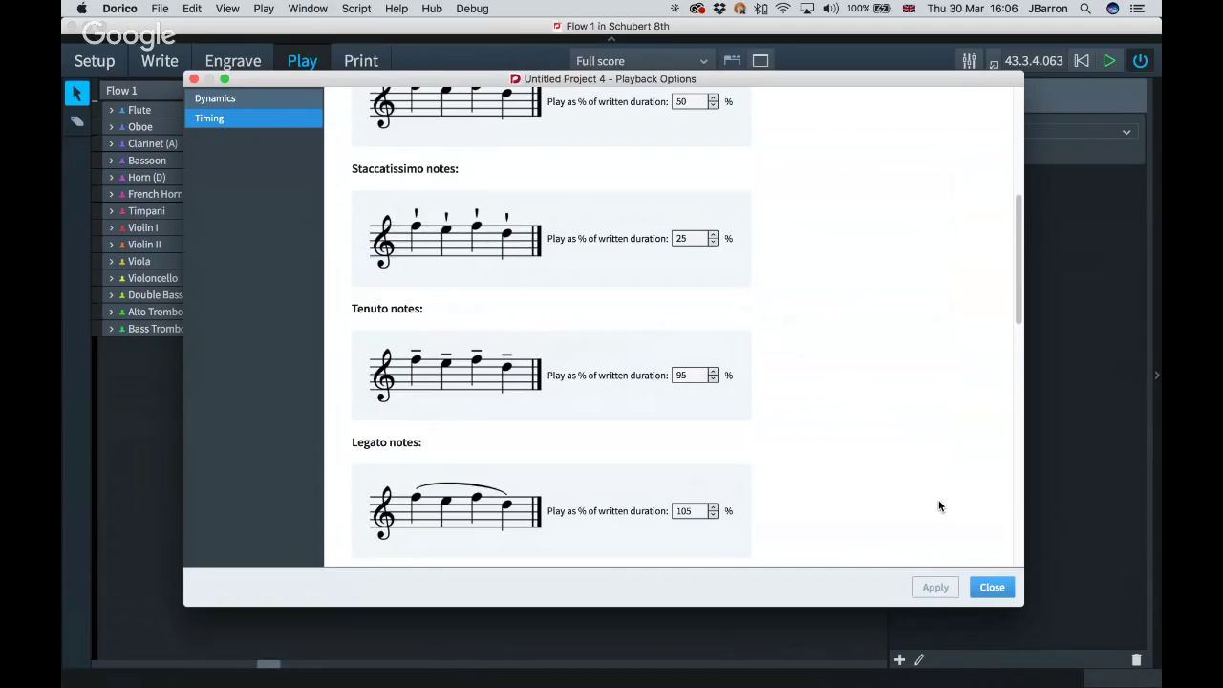
click(992, 587)
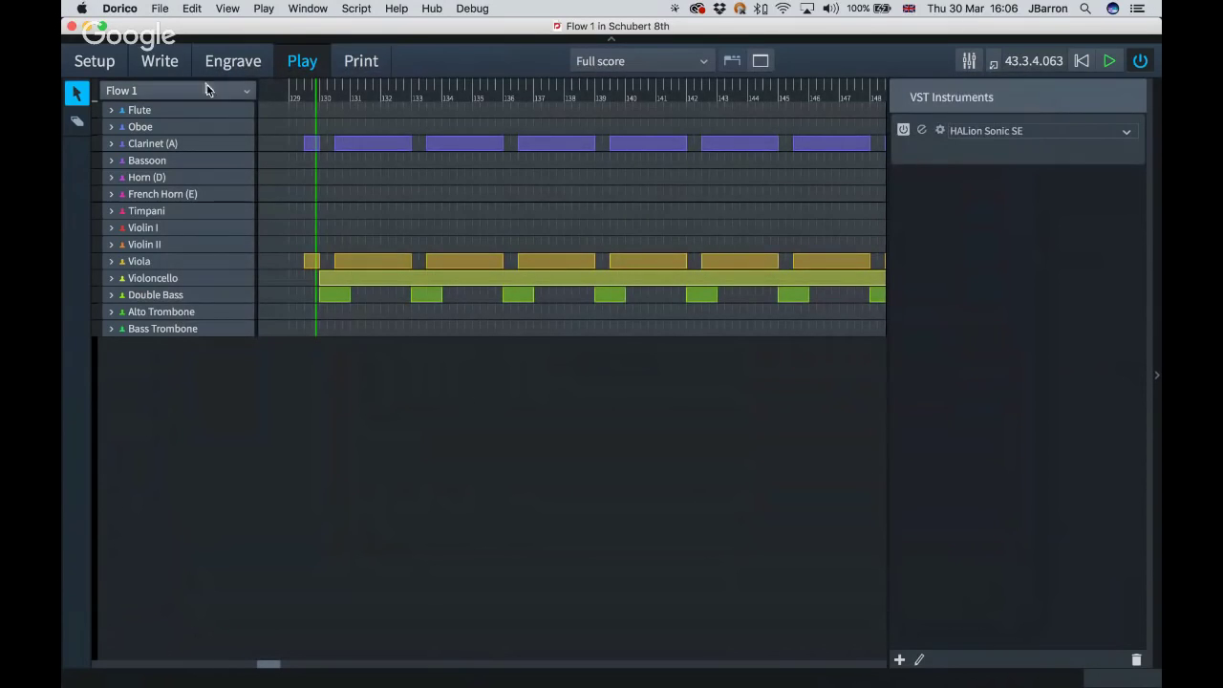
Step: Return to Write mode, show the Transport window to view its playback controls, and close it
click(173, 61)
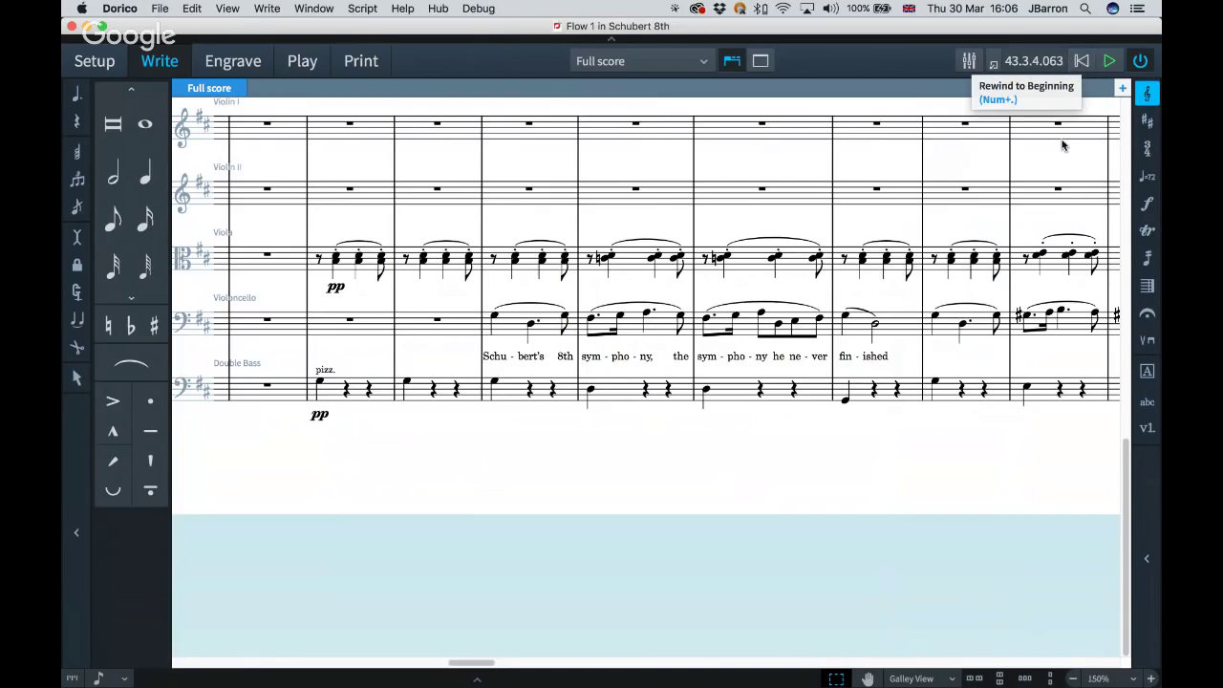
click(994, 67)
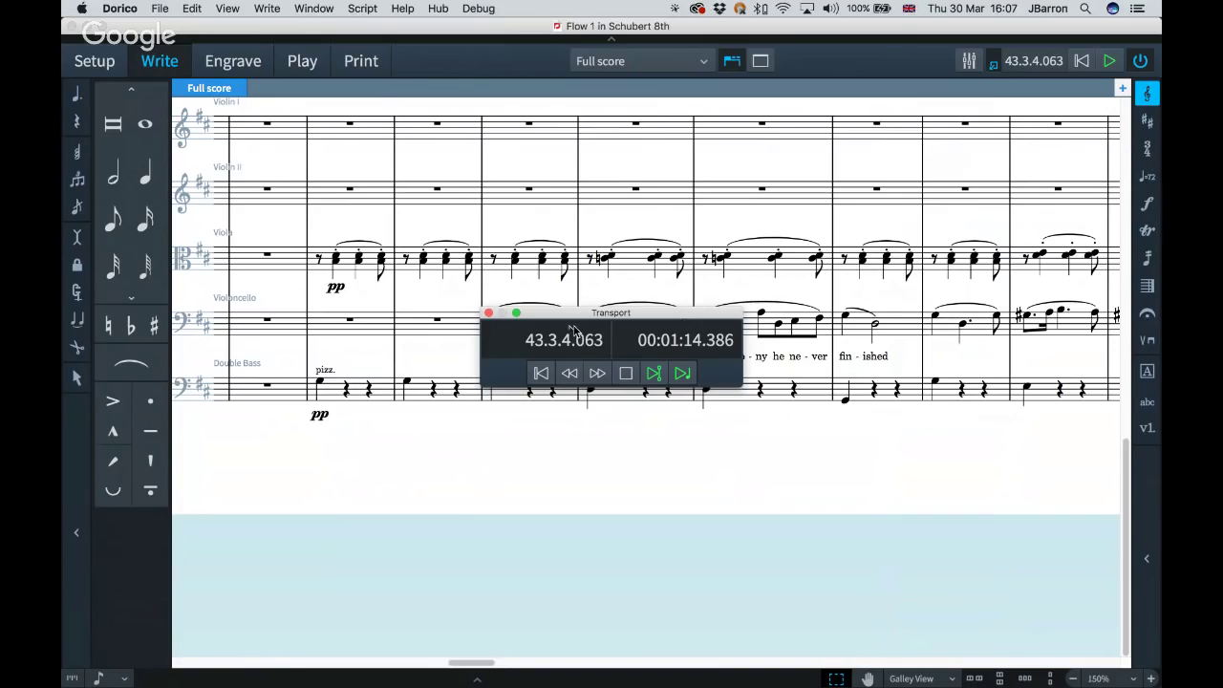
click(487, 313)
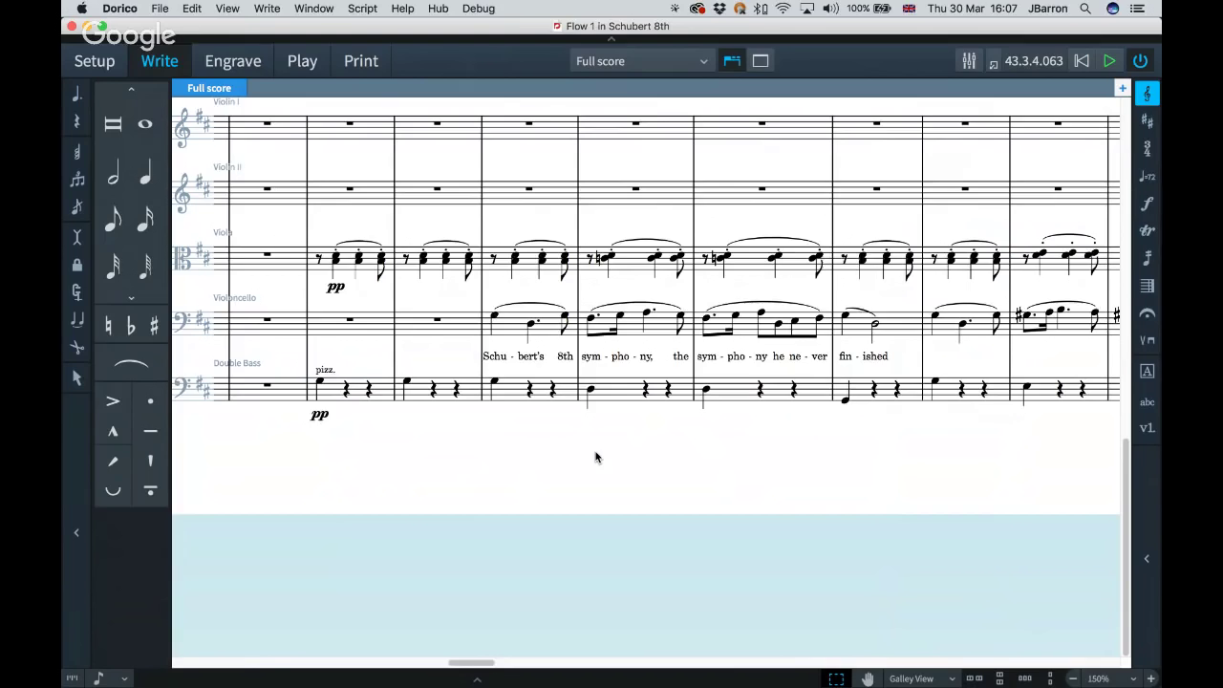
Step: Play the score from the viola's eighth rest in bar 42, then stop playback
click(318, 259)
key(p)
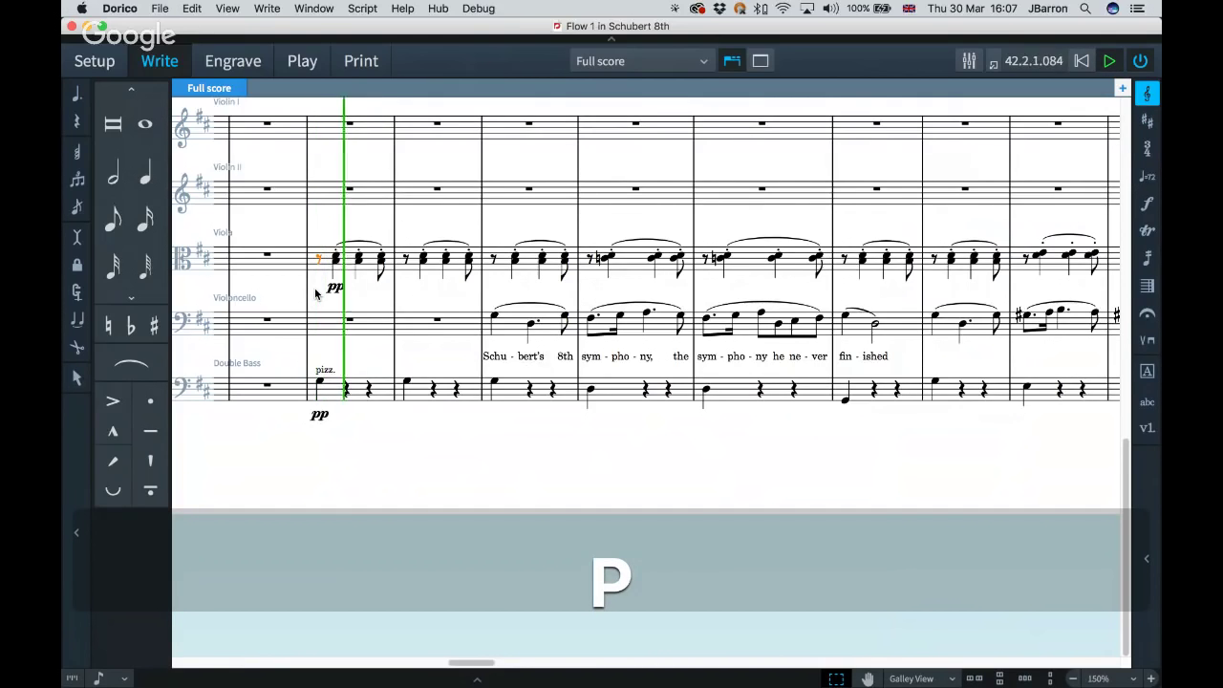
key(space)
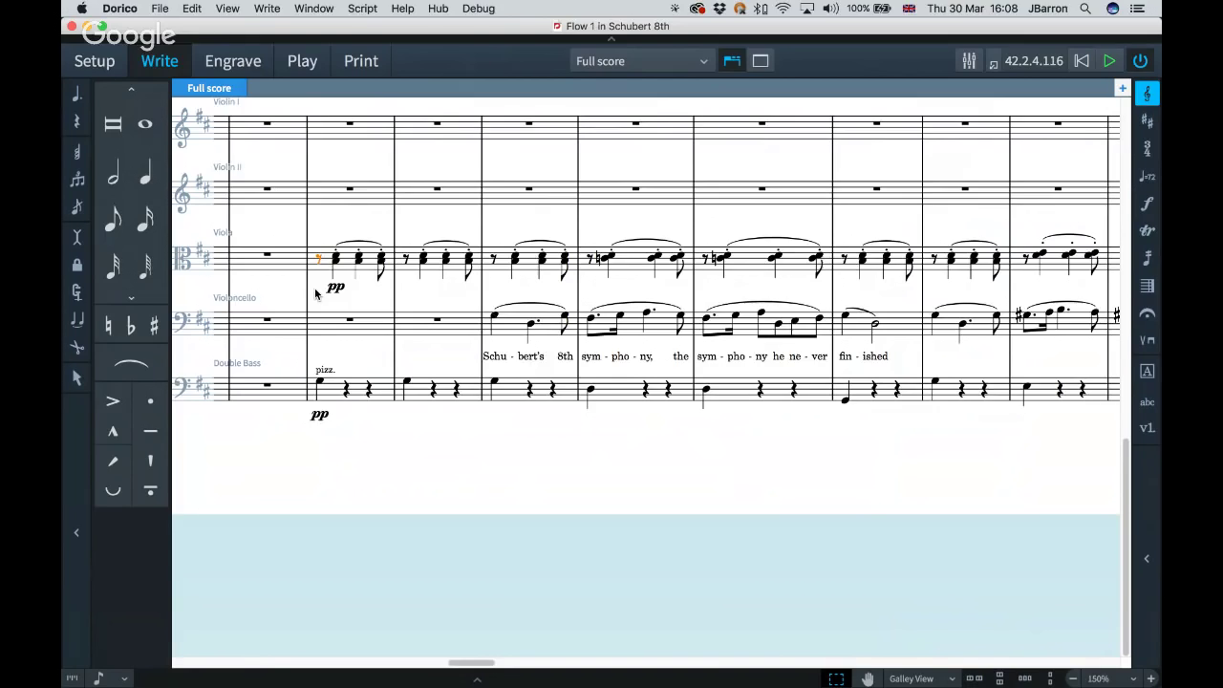
Step: Replay the score from the last playback start position and stop it
key(shift)
key(shift+space)
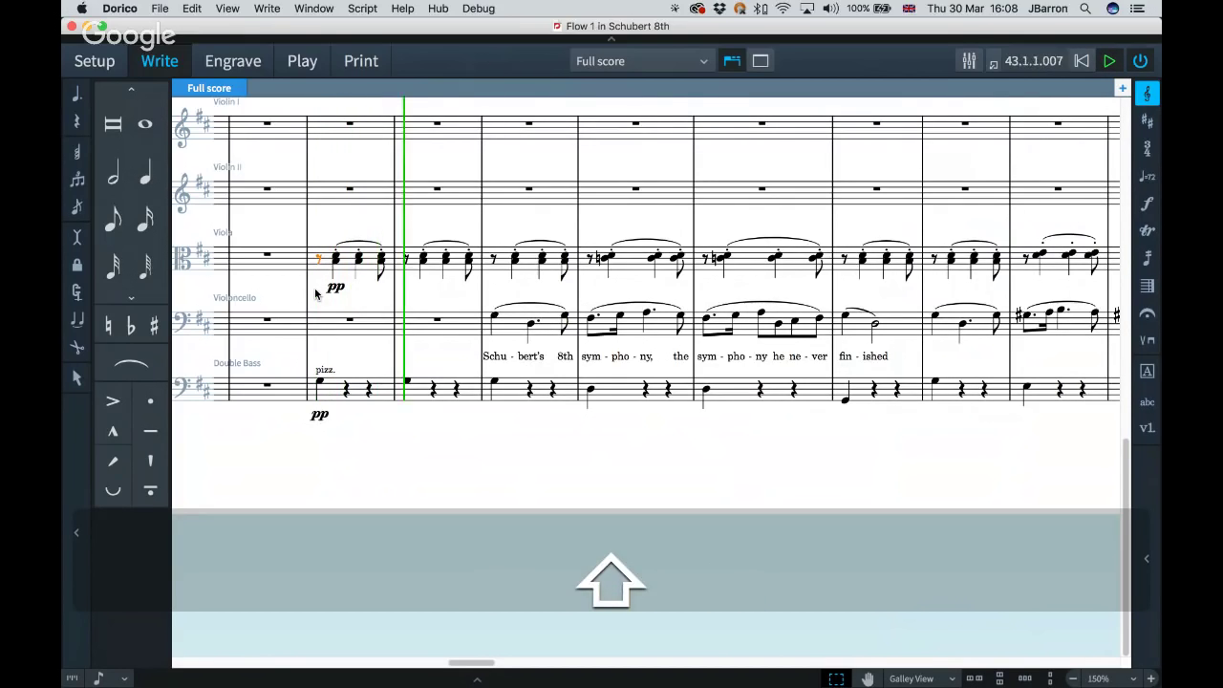
key(space)
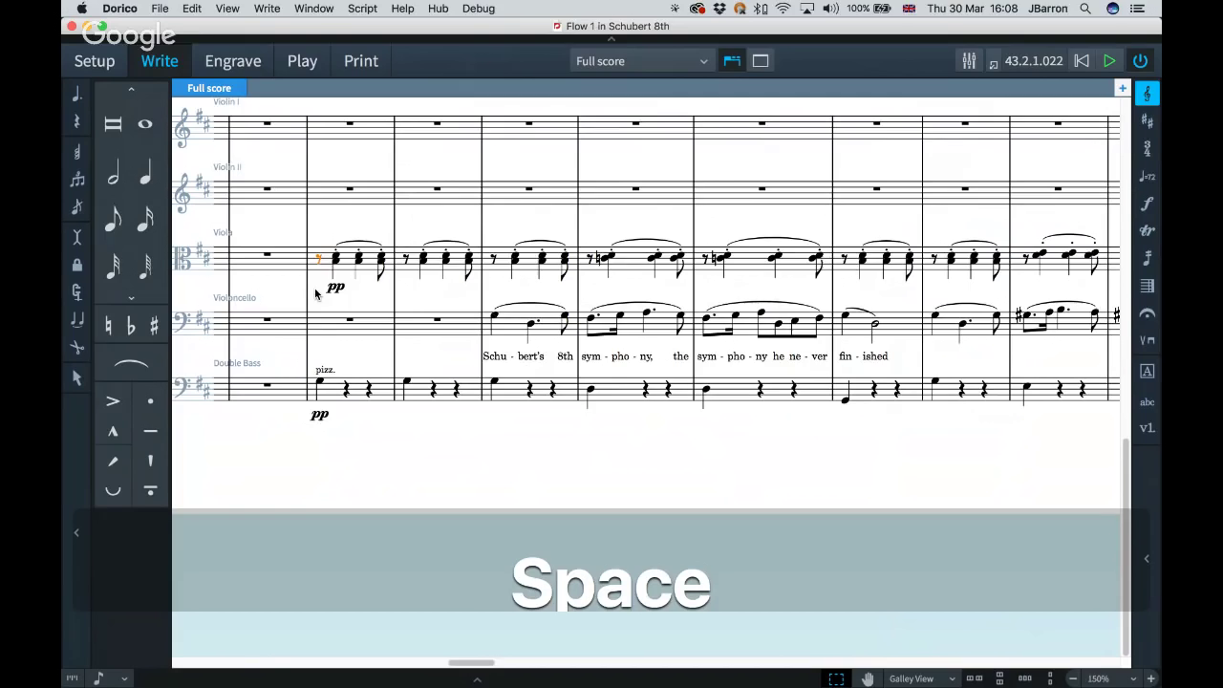
Step: Select the cello note above "Schu-", play again from the previous start position rather than from the selection, and stop
click(494, 316)
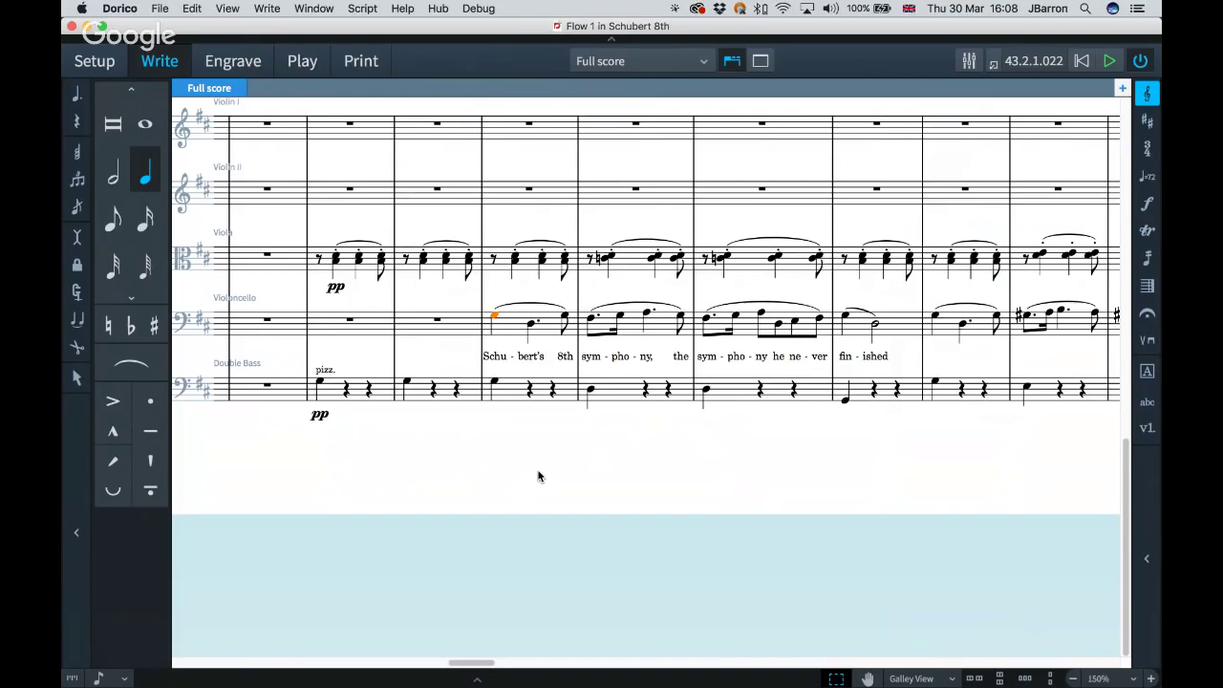
key(shift+space)
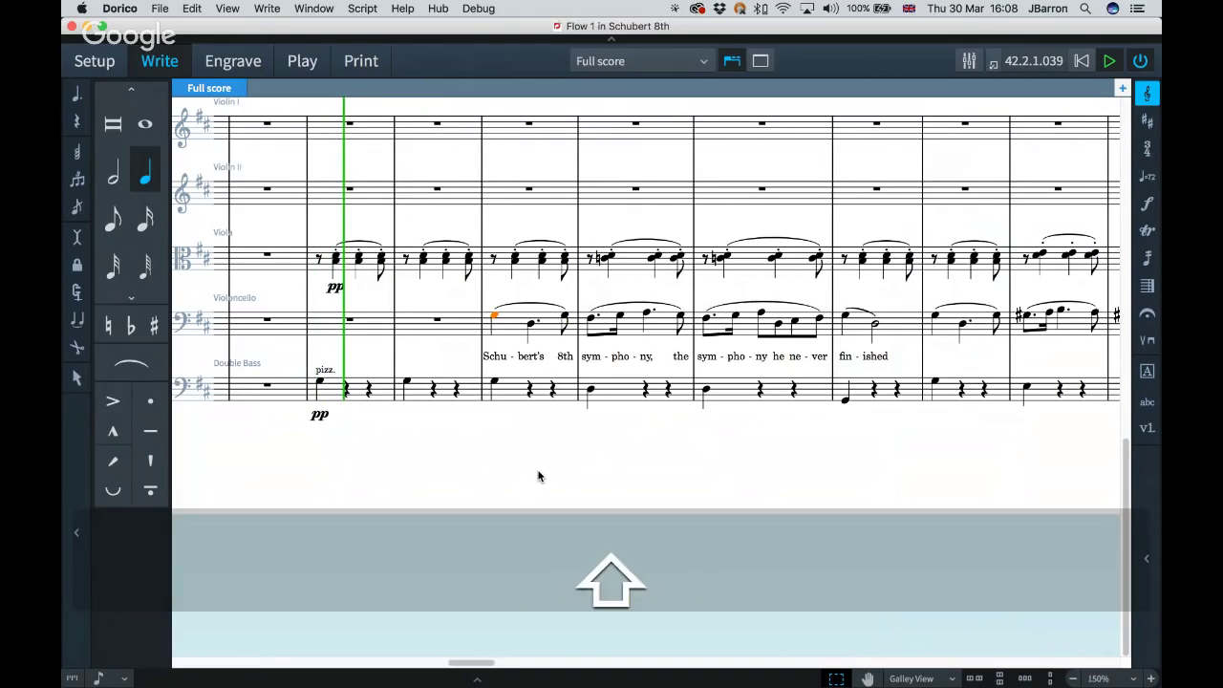
key(space)
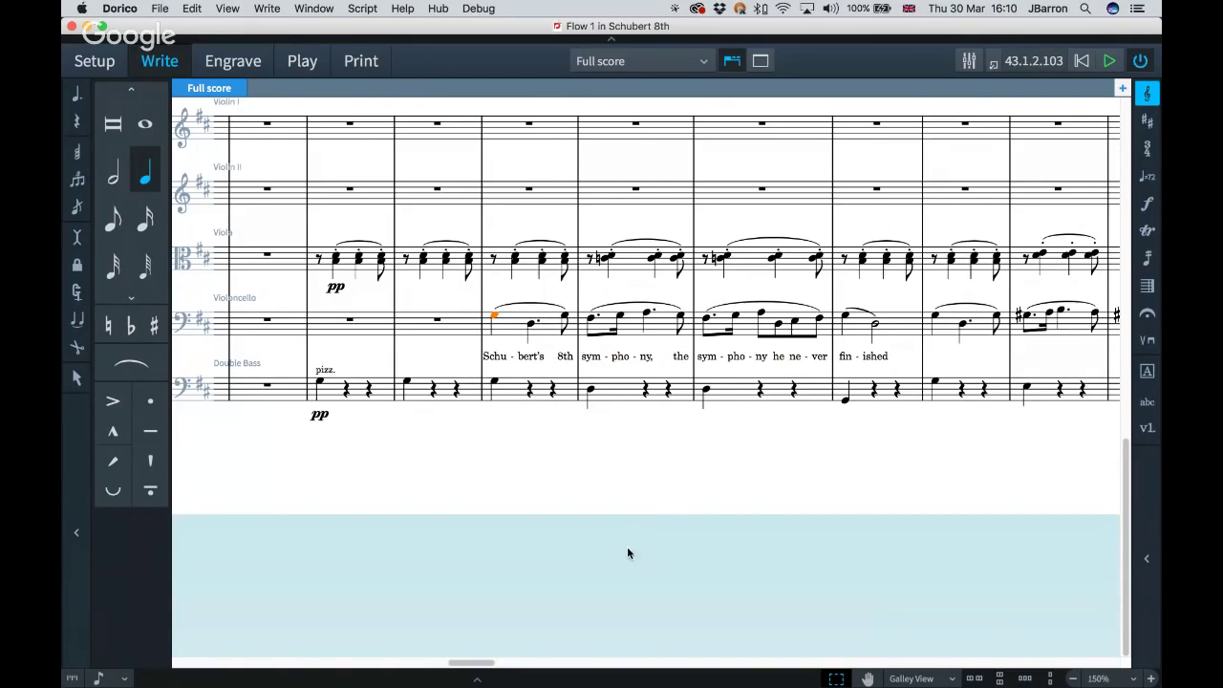
Step: Open the Mixer below the viola staff, and hide and reshow it twice
click(969, 61)
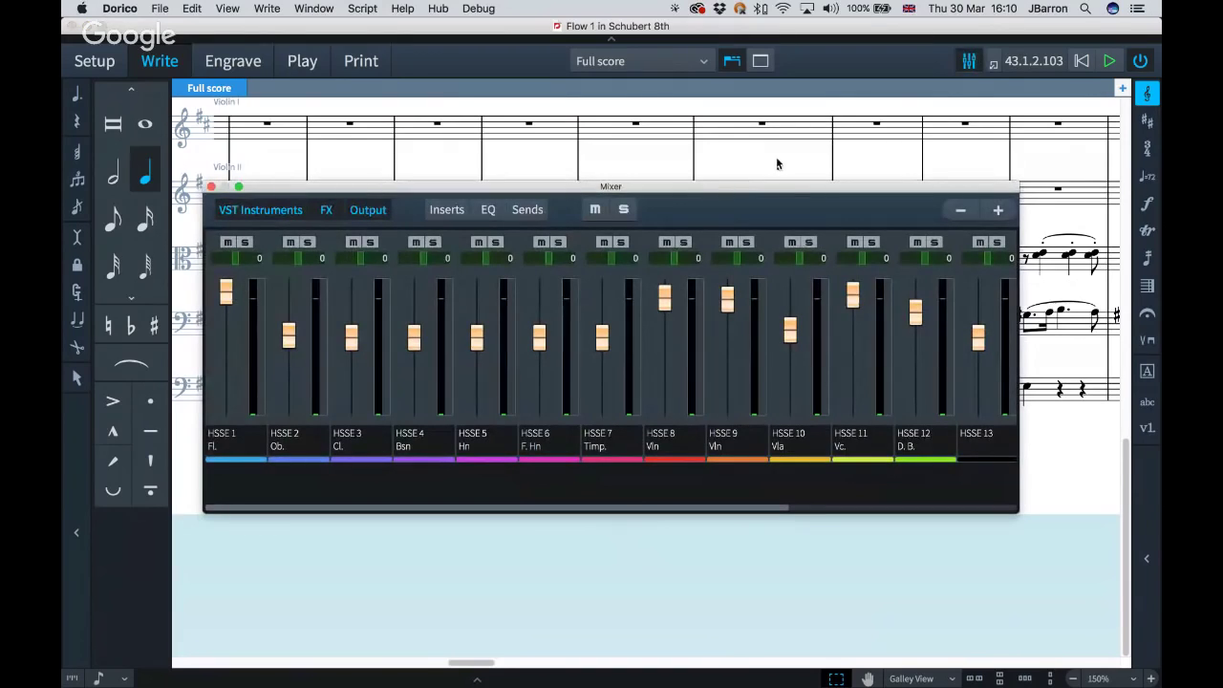
drag(723, 187, 659, 363)
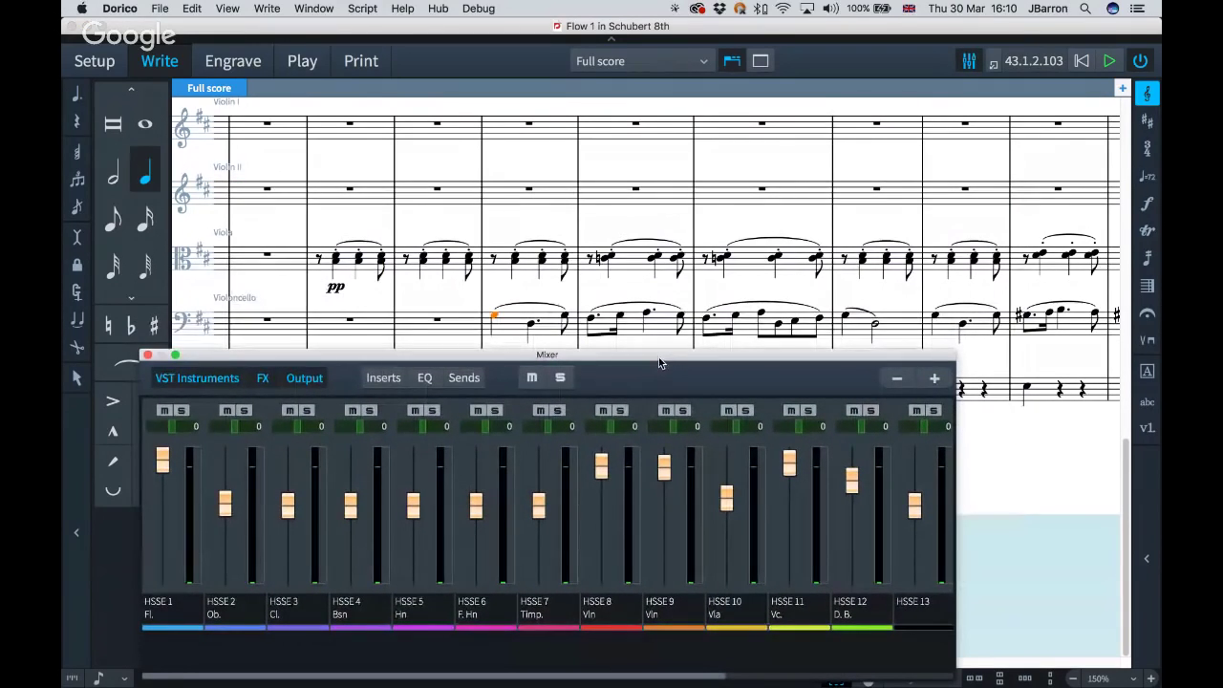
key(F3)
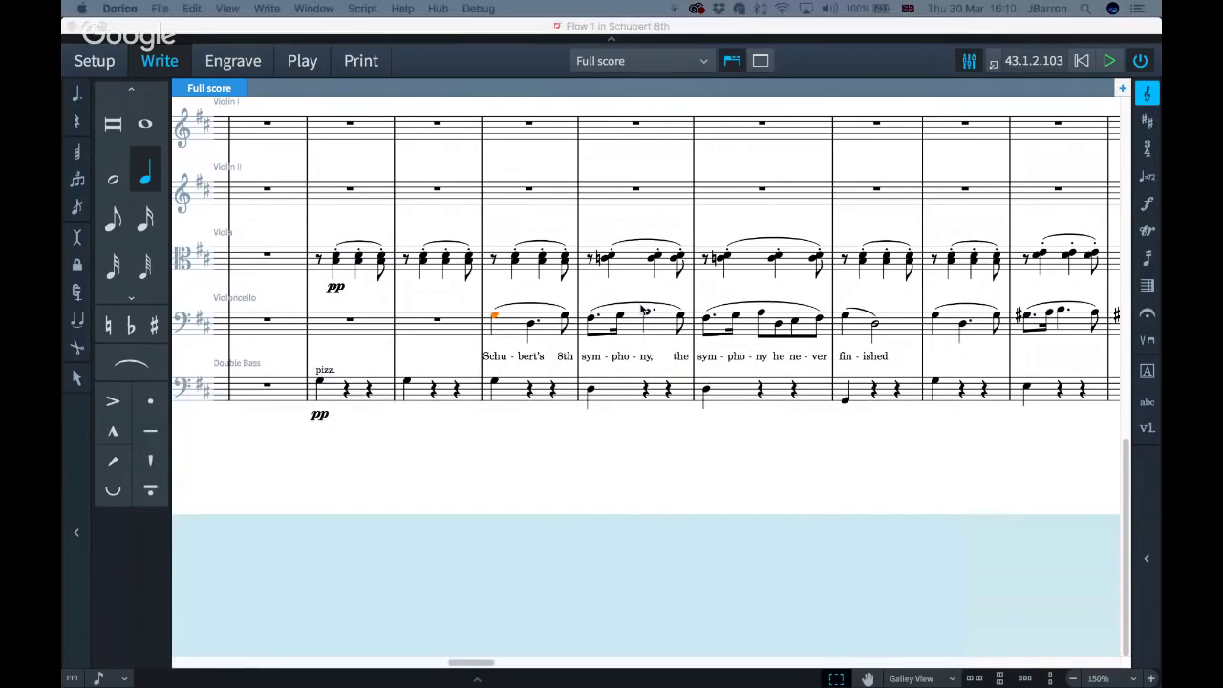
key(F3)
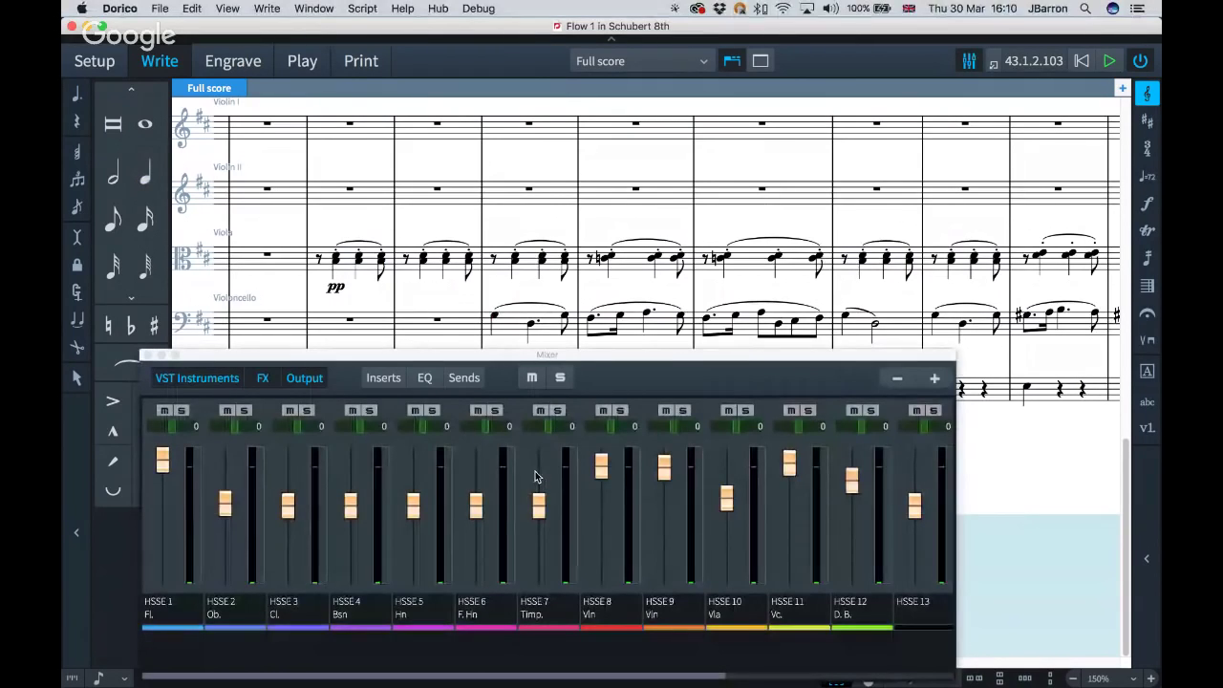
key(F3)
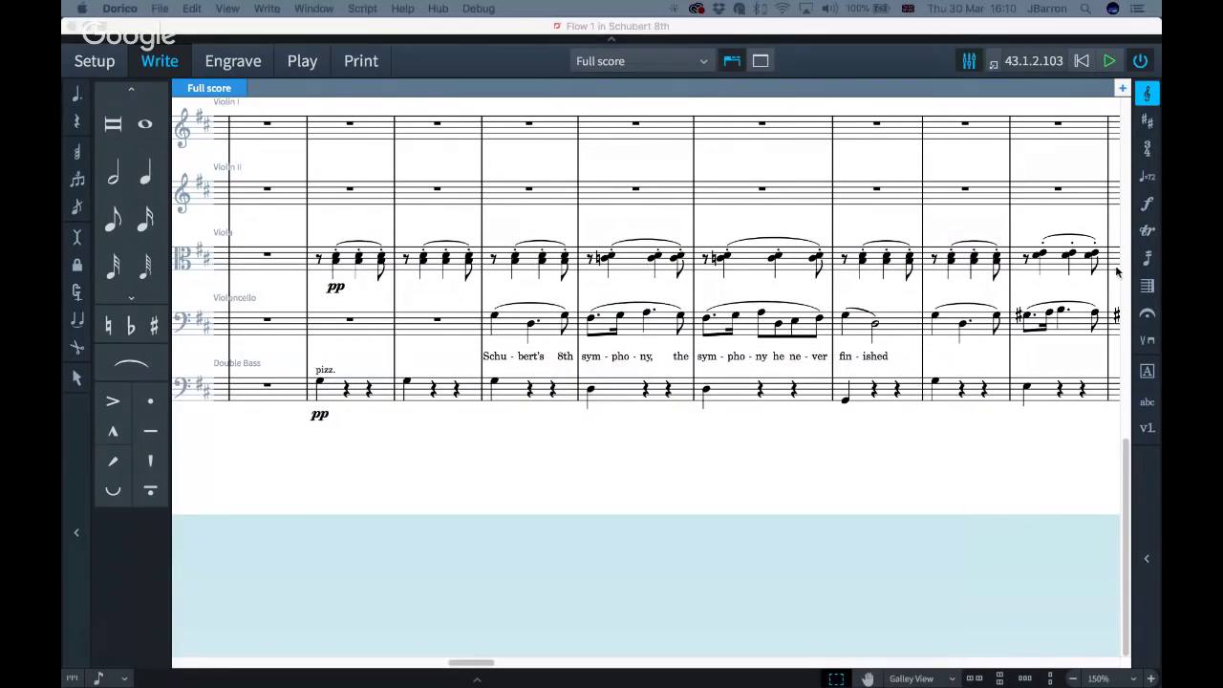
key(F3)
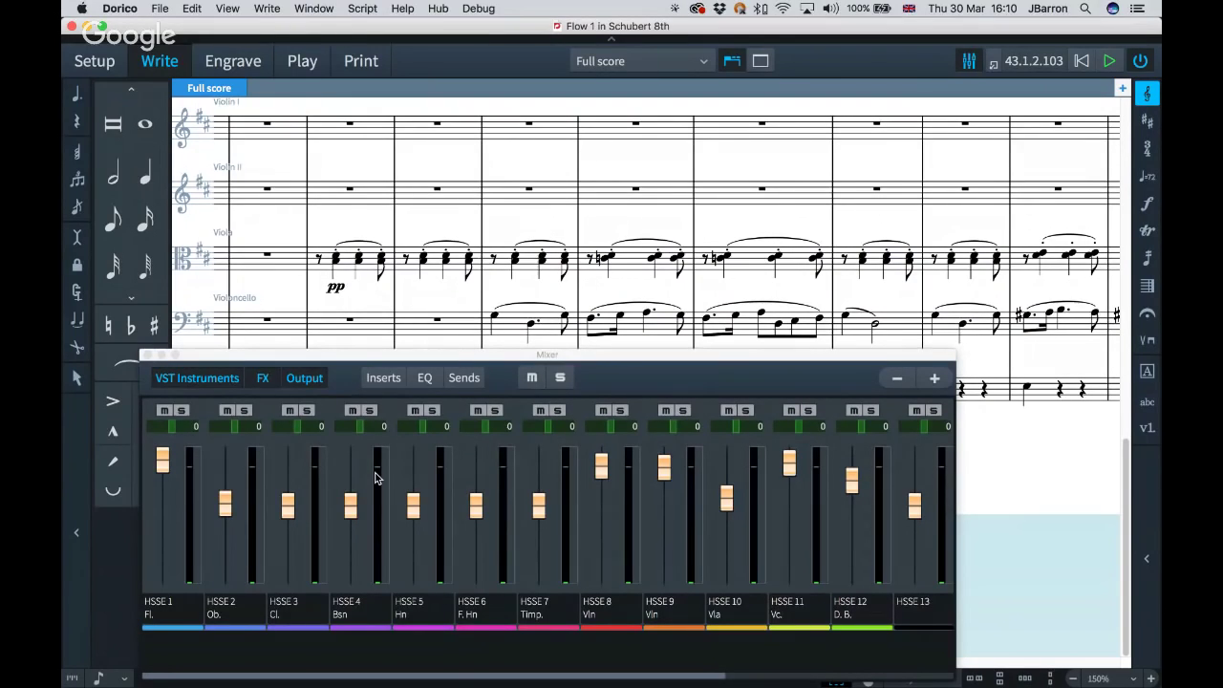
Step: Widen the Mixer window so channels HSSE 1 to HSSE 16 fit, and position it over the cello and double bass staves
click(403, 355)
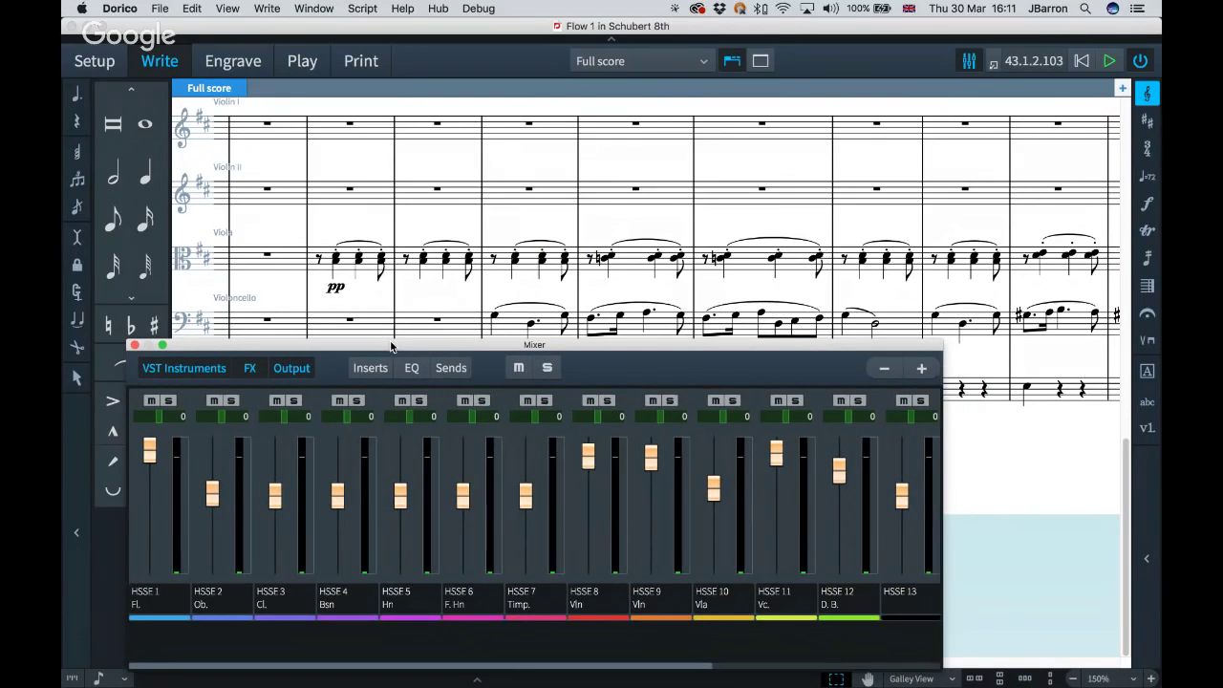
drag(403, 356, 370, 329)
drag(923, 657, 1137, 660)
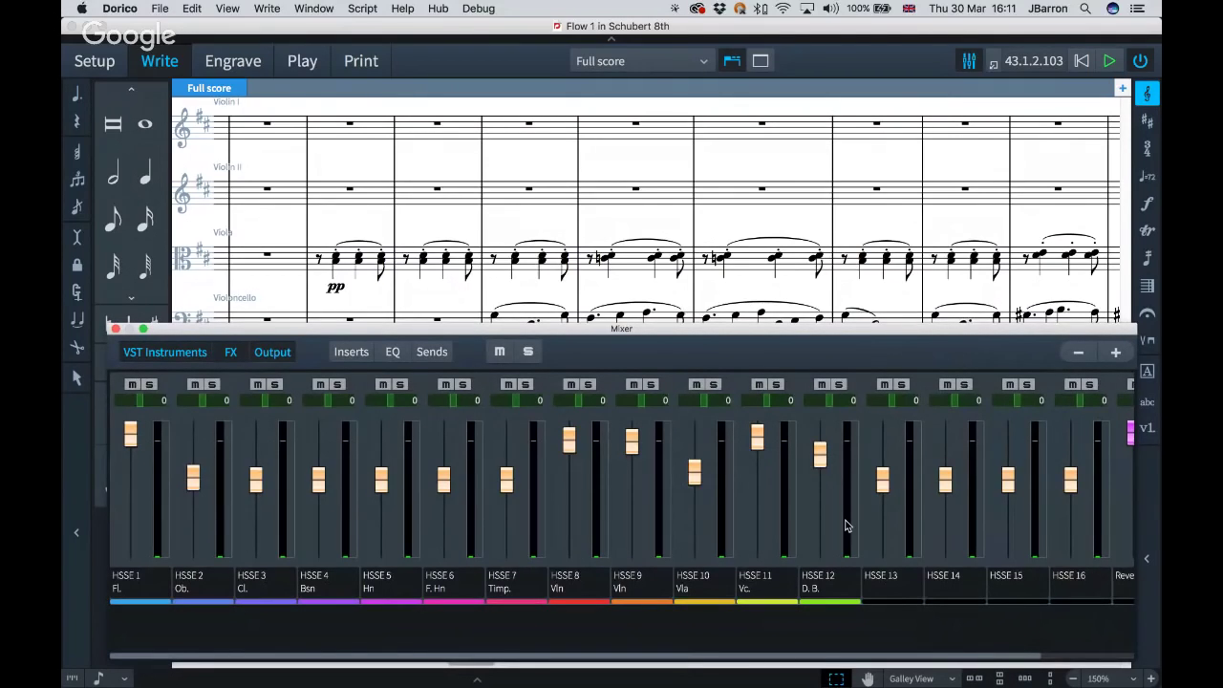
drag(695, 333, 668, 345)
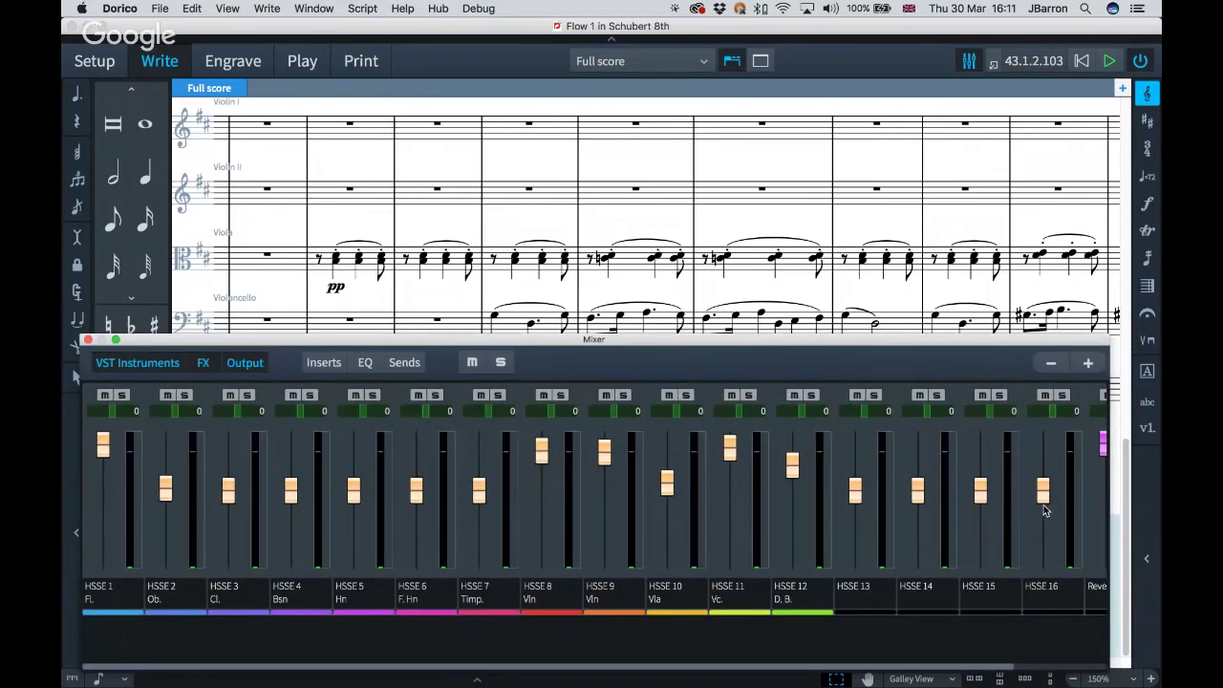
Step: Resize the Mixer channel strips, look across all channels, and leave them narrow enough that HSSE 1 through Reverb and Output fit
click(1053, 364)
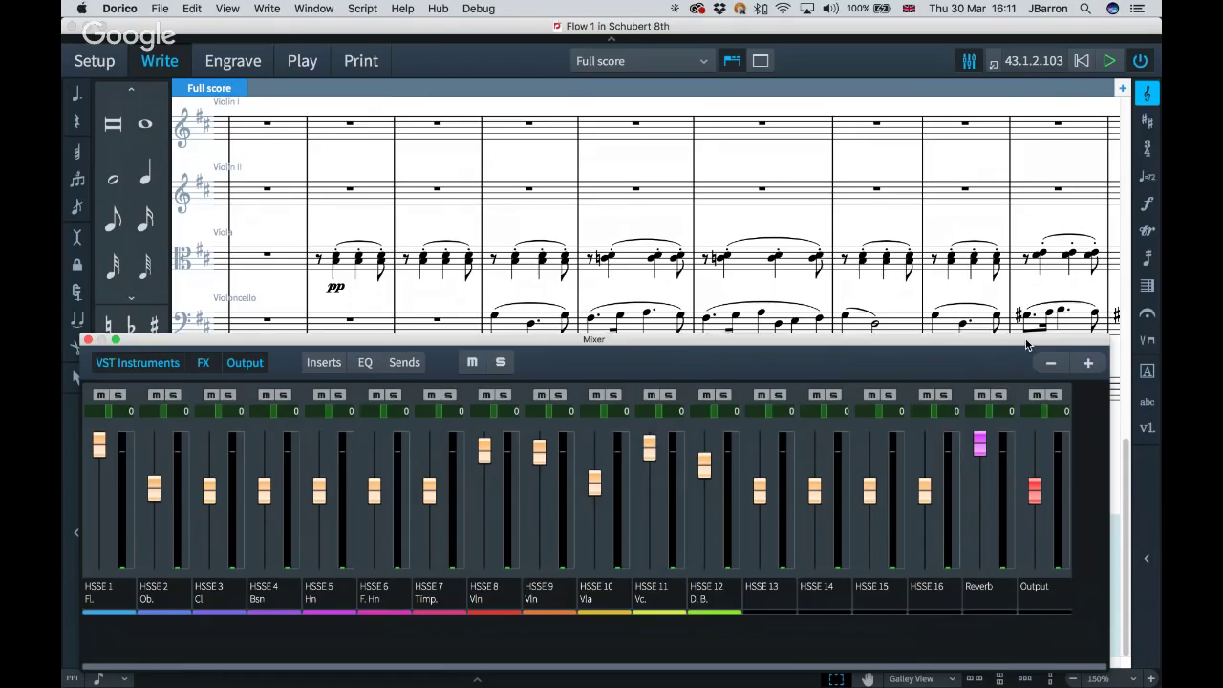
click(1088, 365)
scroll(871, 532, right, 5)
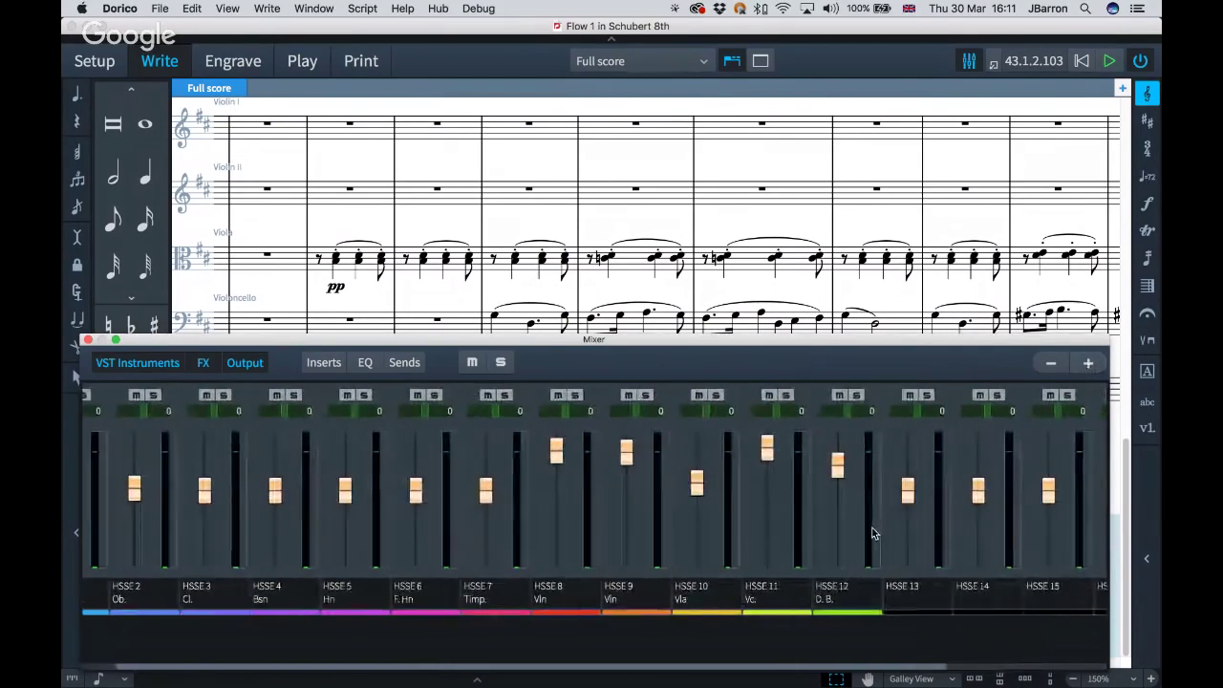
scroll(871, 533, left, 4)
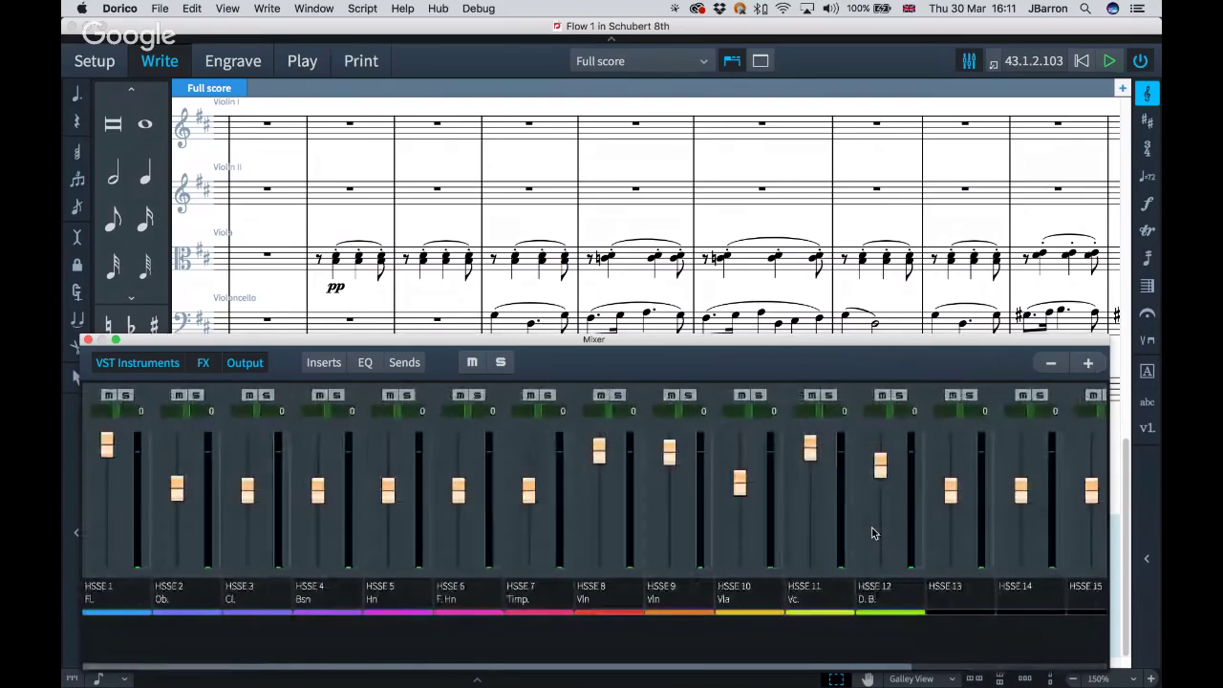
scroll(872, 533, right, 5)
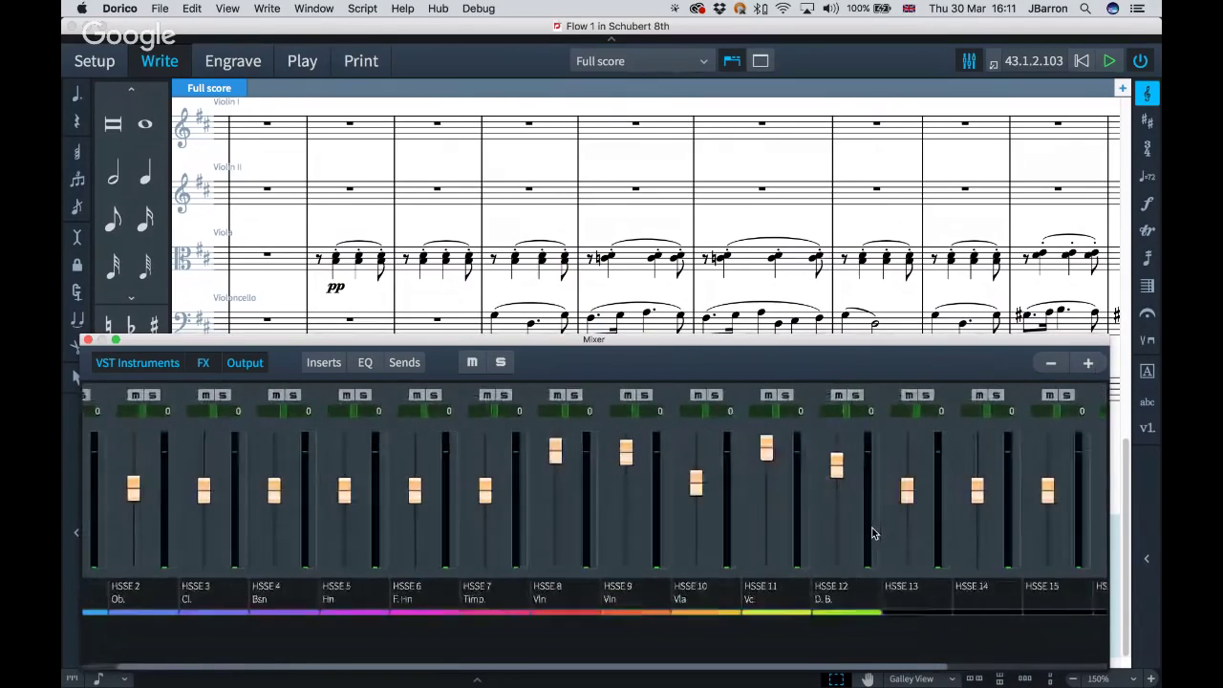
scroll(871, 532, left, 4)
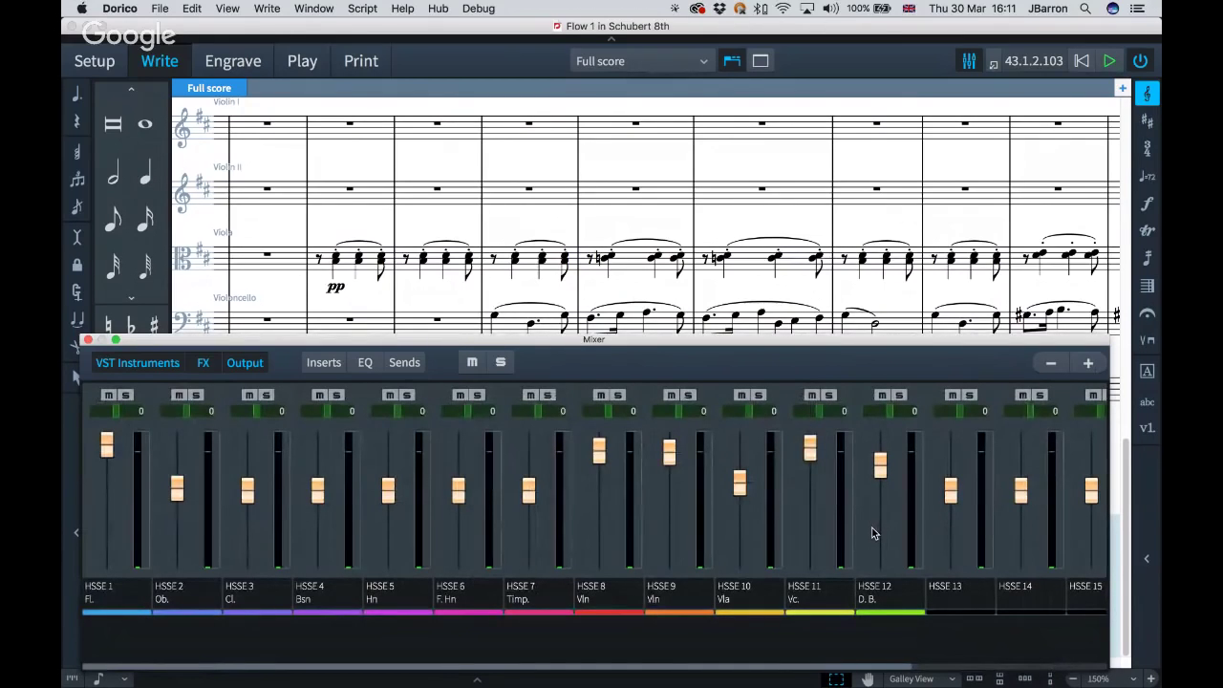
scroll(872, 533, right, 5)
scroll(871, 532, left, 5)
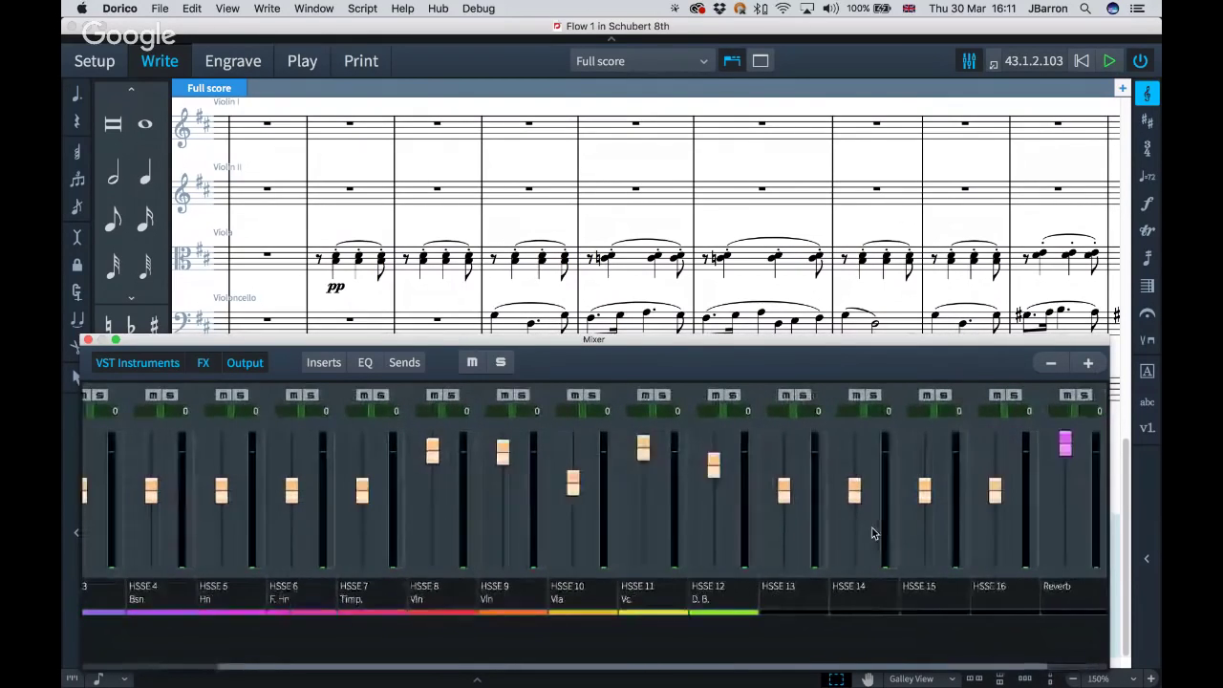
click(1051, 363)
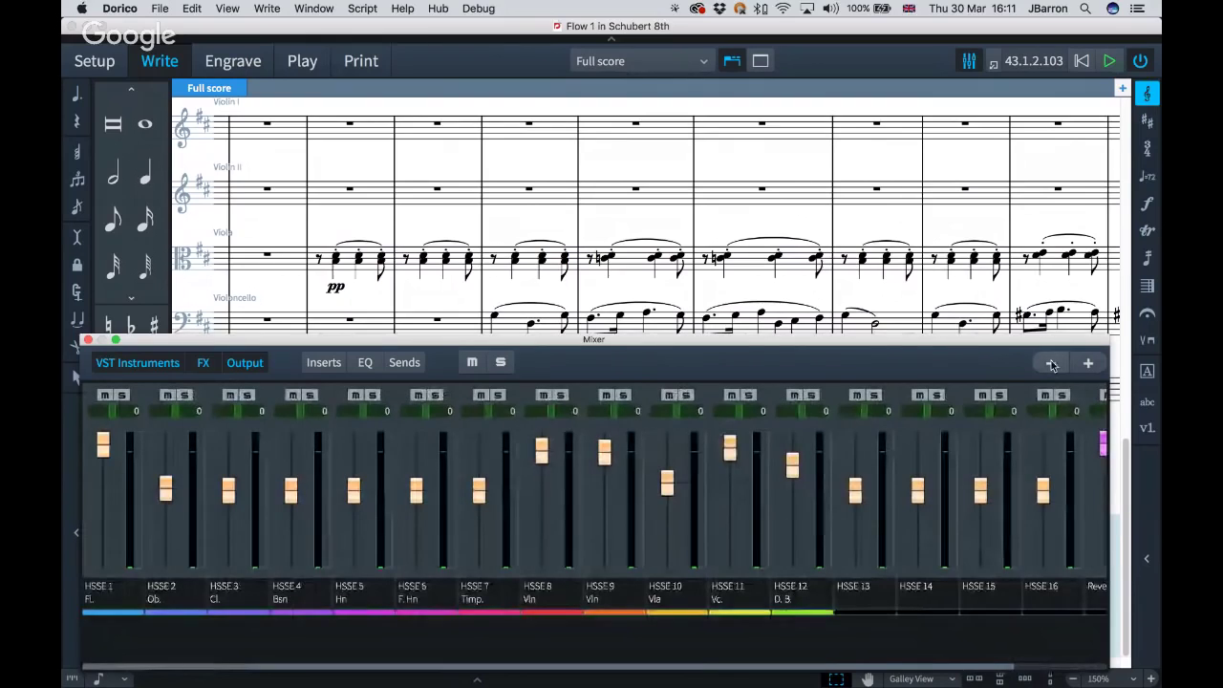
click(1051, 365)
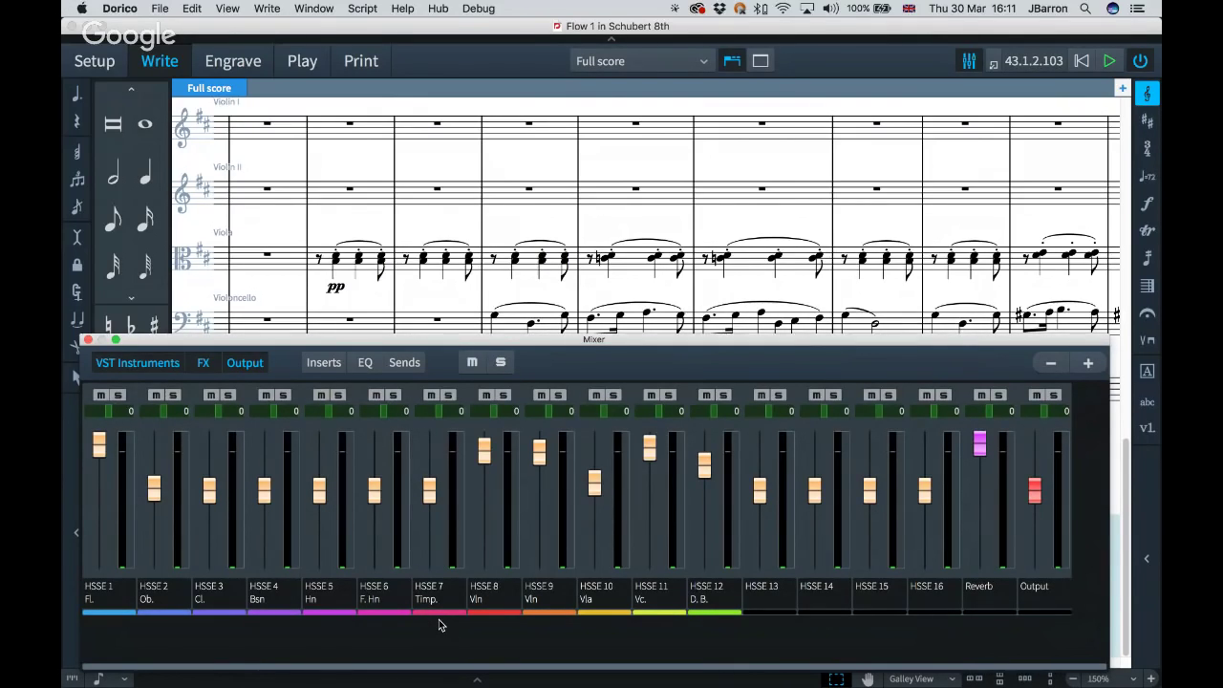
Step: Hide and reshow the VST Instruments channels in the Mixer, and do the same with the Output channel
click(132, 363)
click(132, 363)
click(246, 363)
click(246, 363)
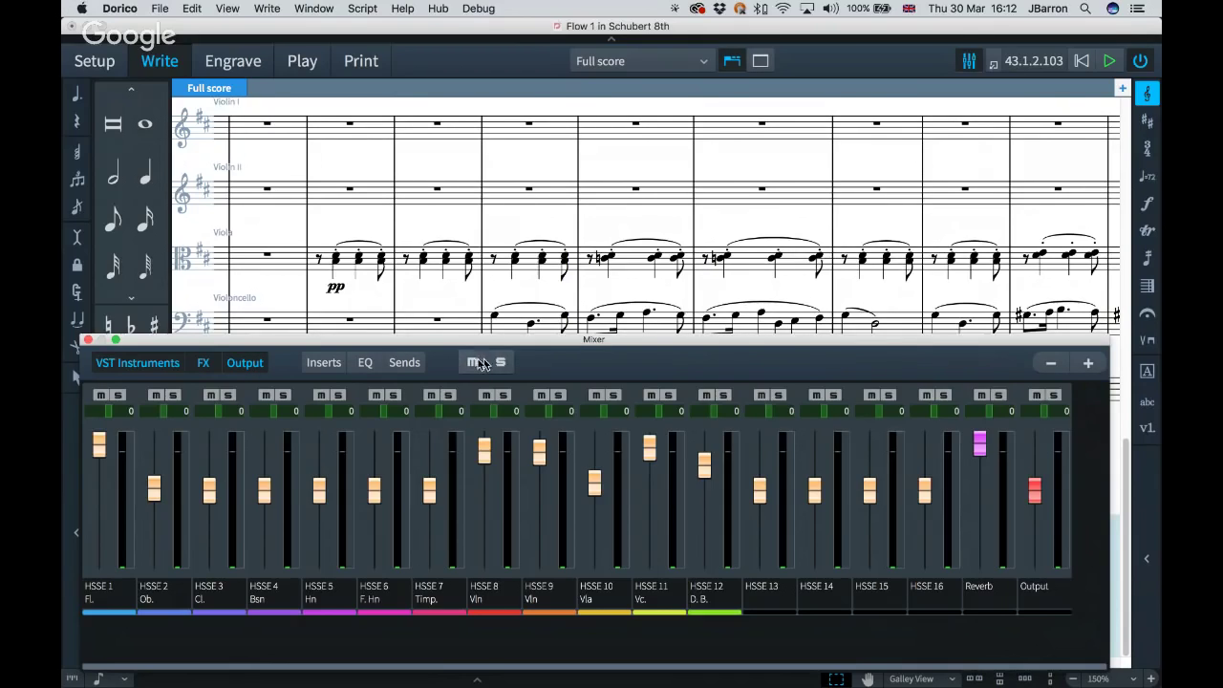
Step: Mute channels HSSE 7, HSSE 8 and HSSE 9, and deactivate all mute states together
click(431, 396)
click(485, 396)
click(541, 396)
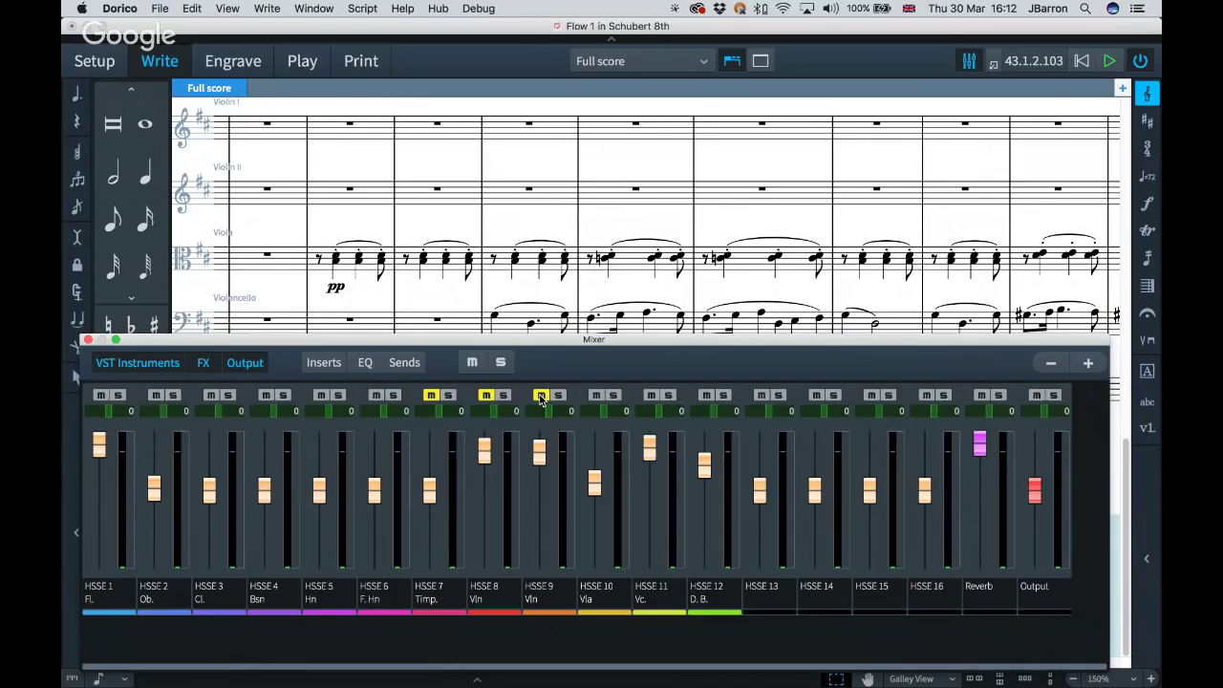
click(472, 362)
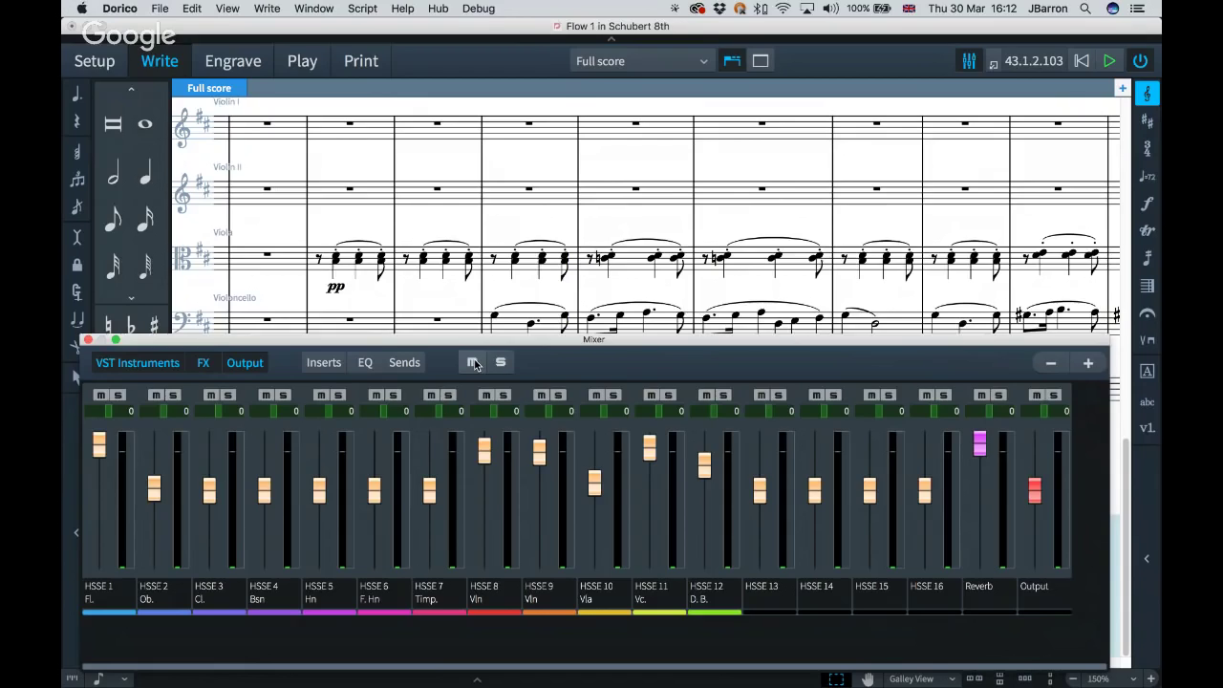
Step: Solo channels HSSE 7, HSSE 6 and HSSE 5, and deactivate all solo and mute states
click(447, 394)
click(393, 394)
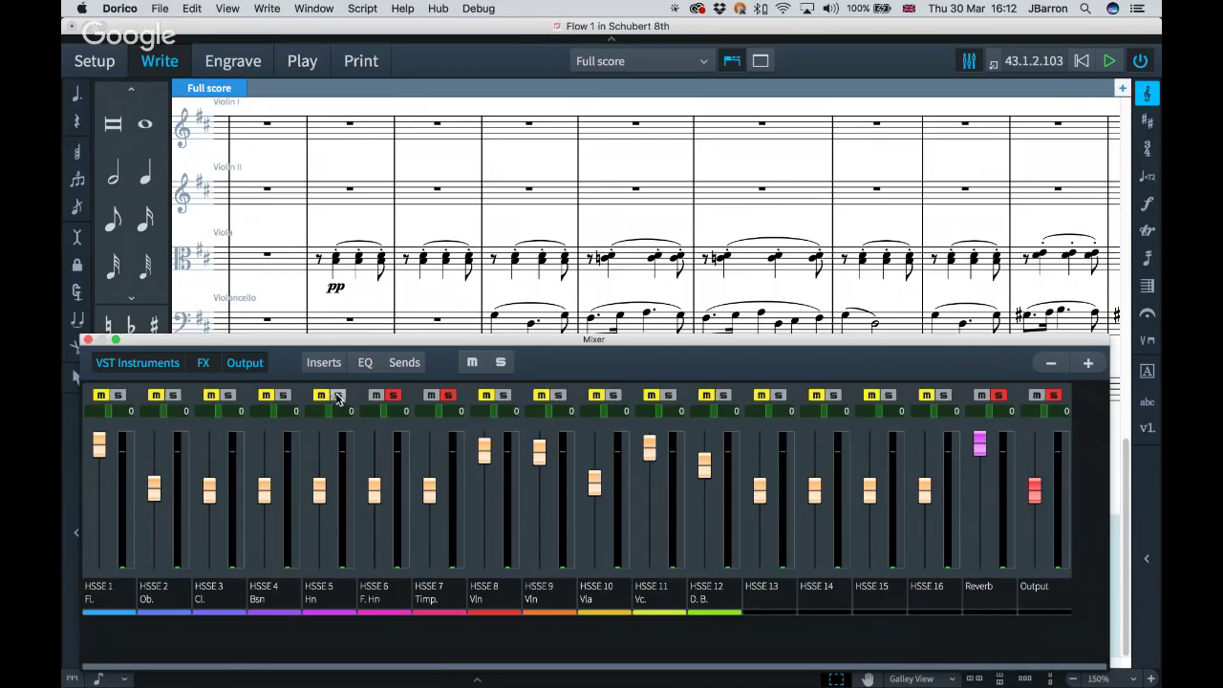
click(339, 395)
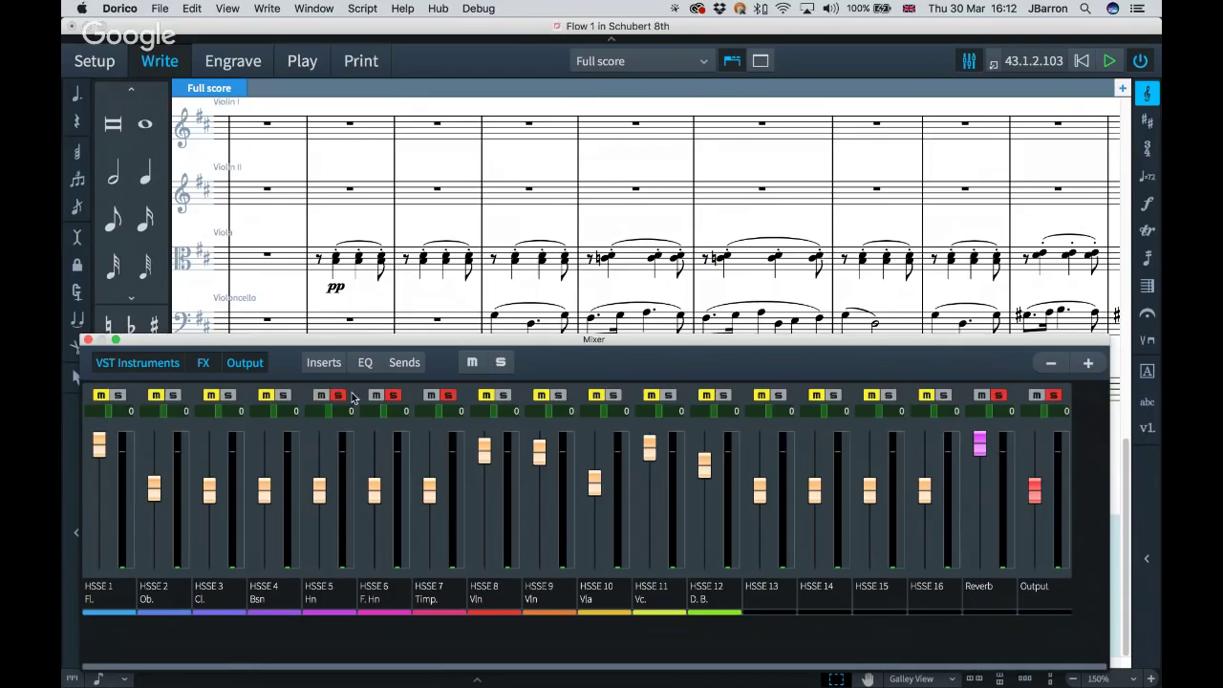
click(502, 363)
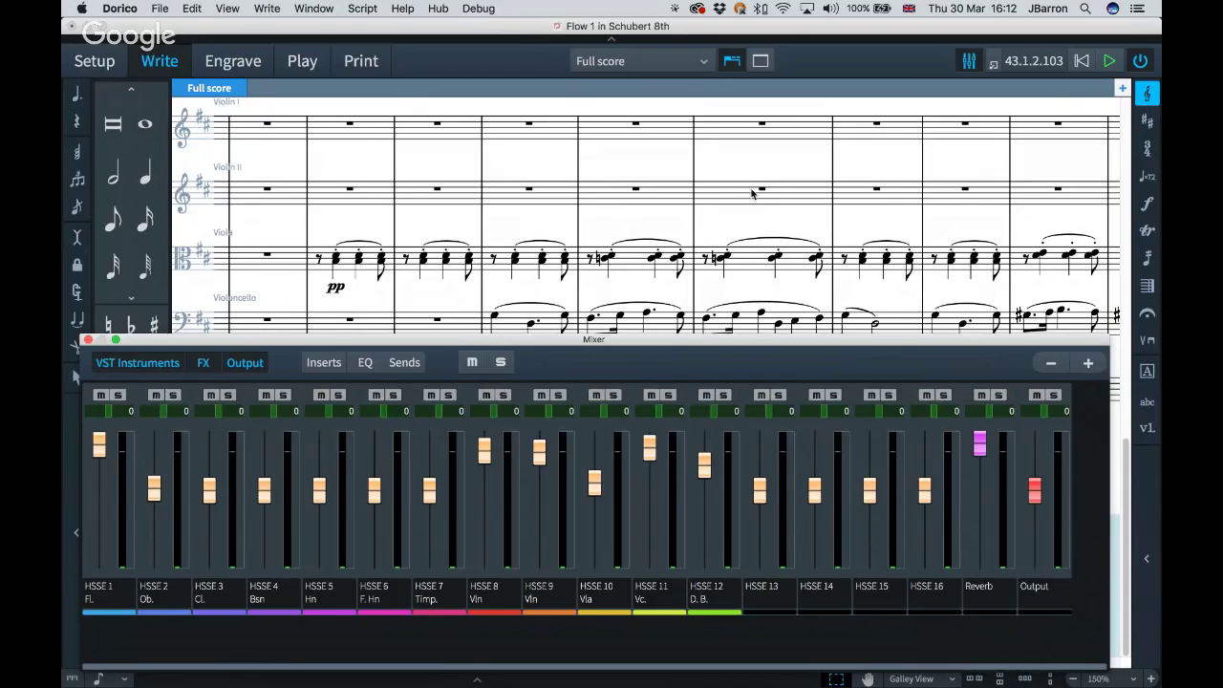
click(470, 366)
Step: Show the EQ section of the Mixer, switch the EQ of channel HSSE 6 on and off, and hide the section
click(369, 363)
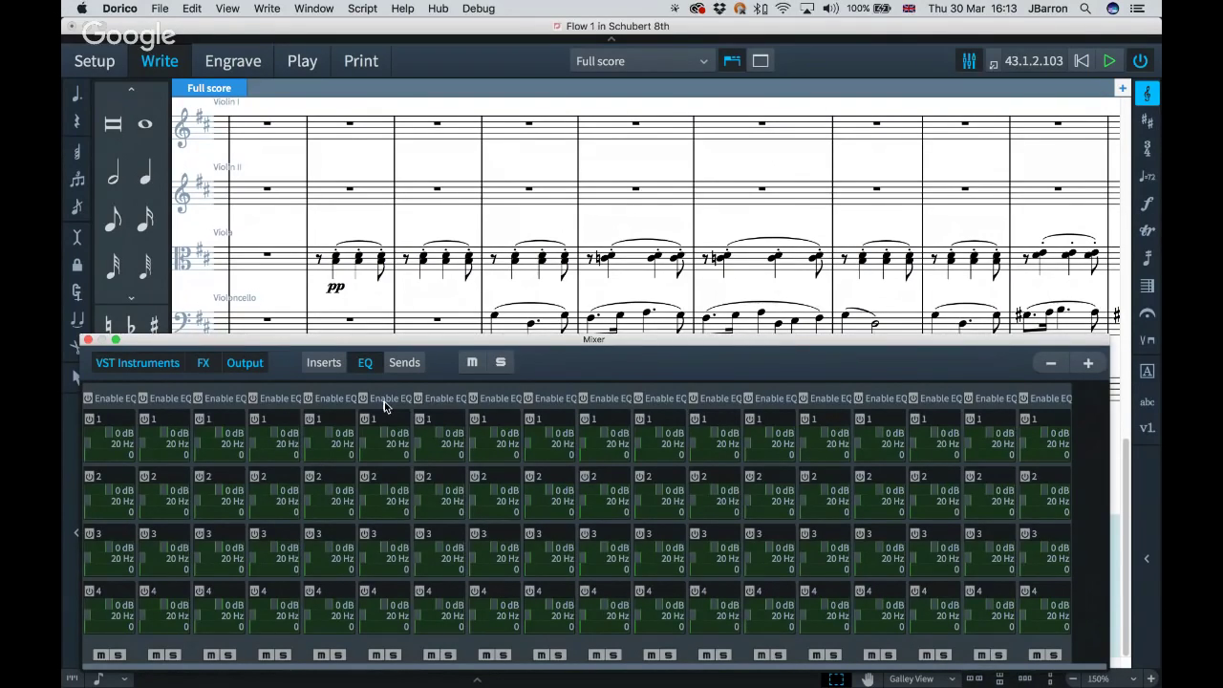
click(366, 400)
click(366, 399)
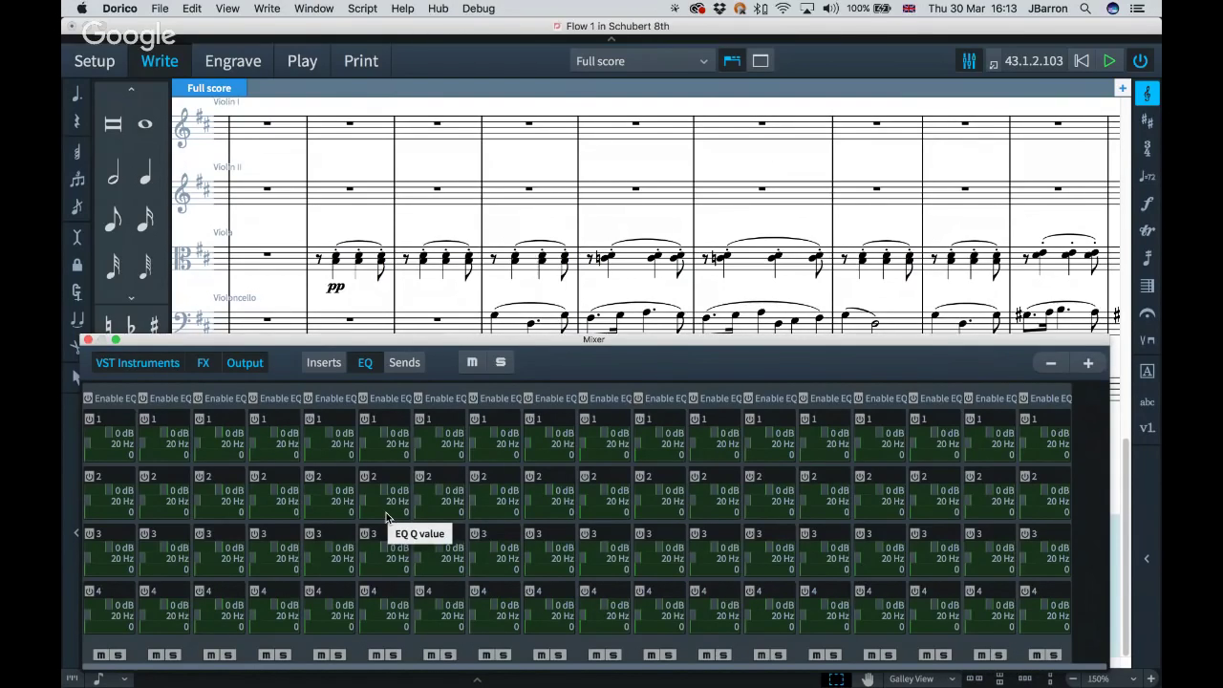
click(364, 363)
Step: Show the Inserts and Sends sections, and examine the send options of HSSE 6 and the Reverb channel's strip
click(325, 363)
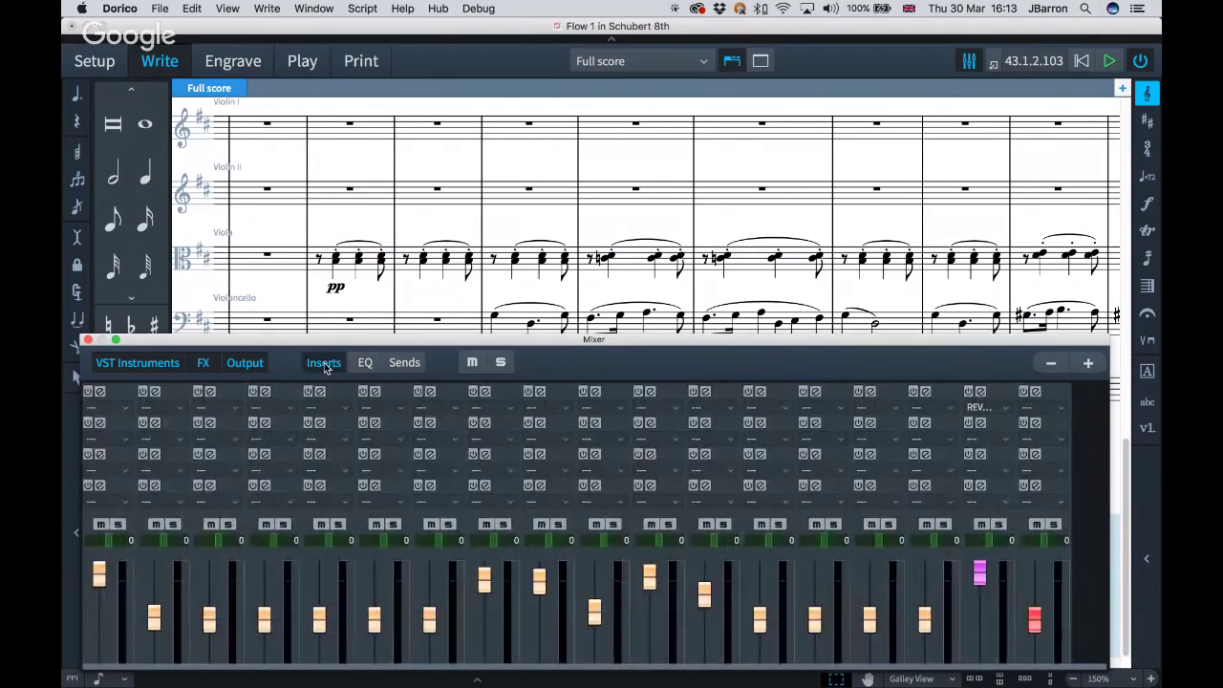
click(401, 364)
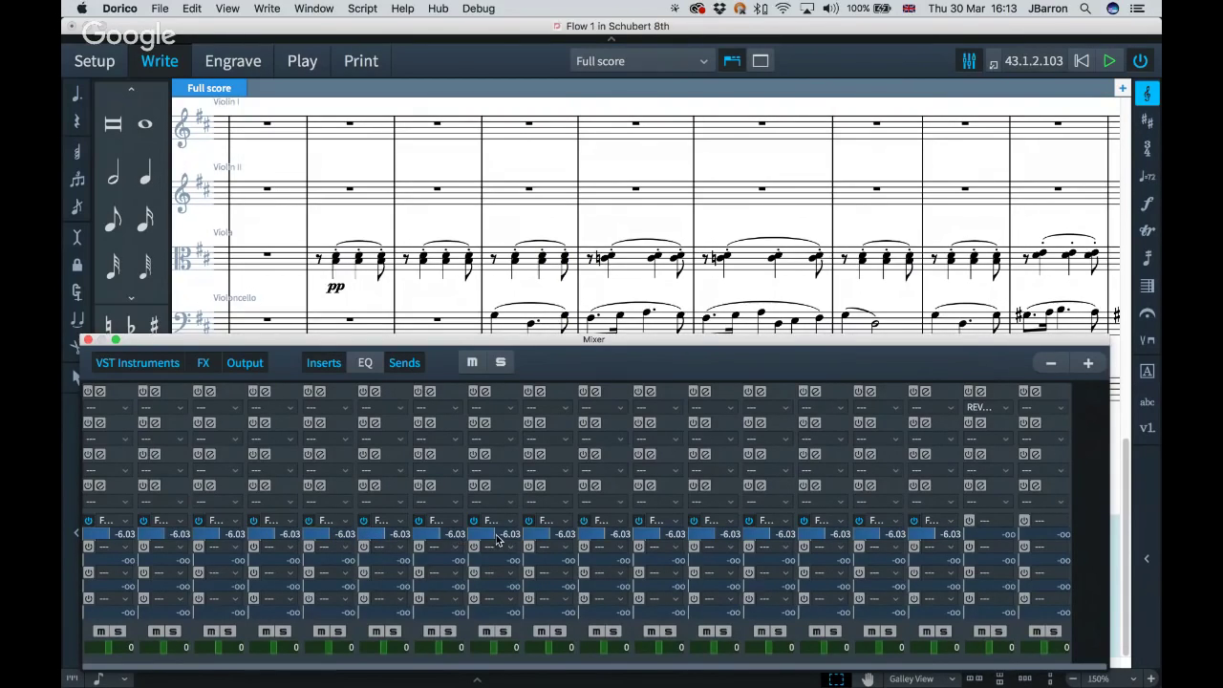
click(395, 523)
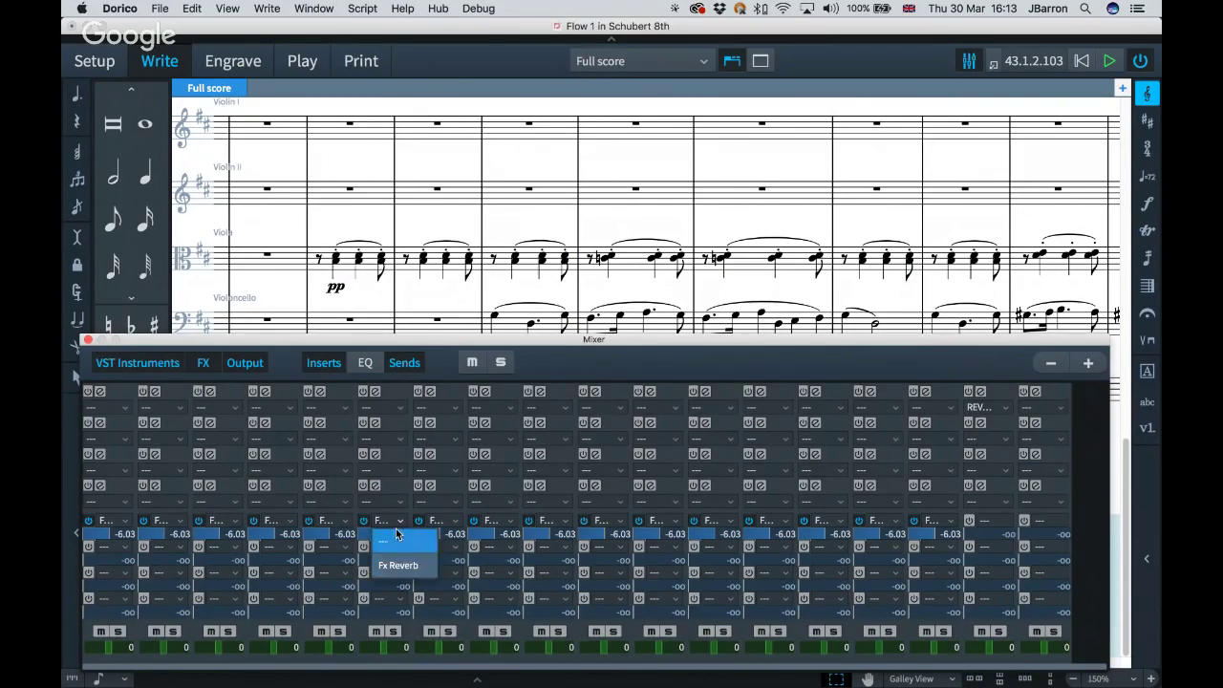
click(400, 523)
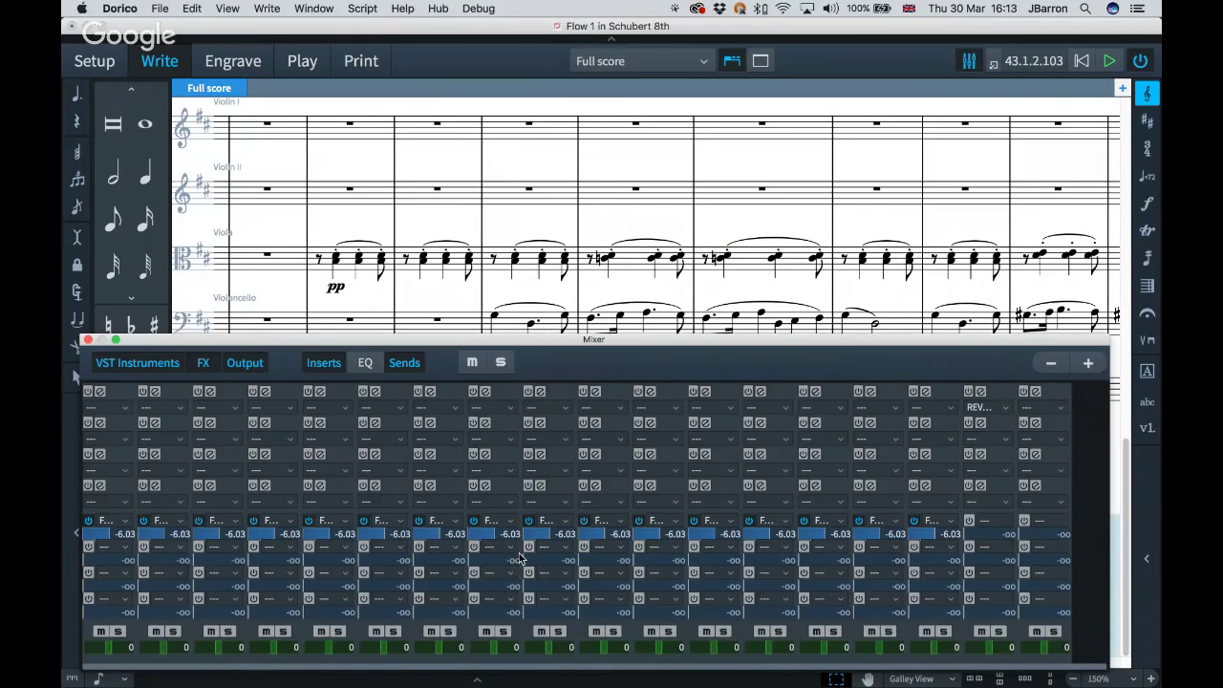
scroll(516, 563, down, 5)
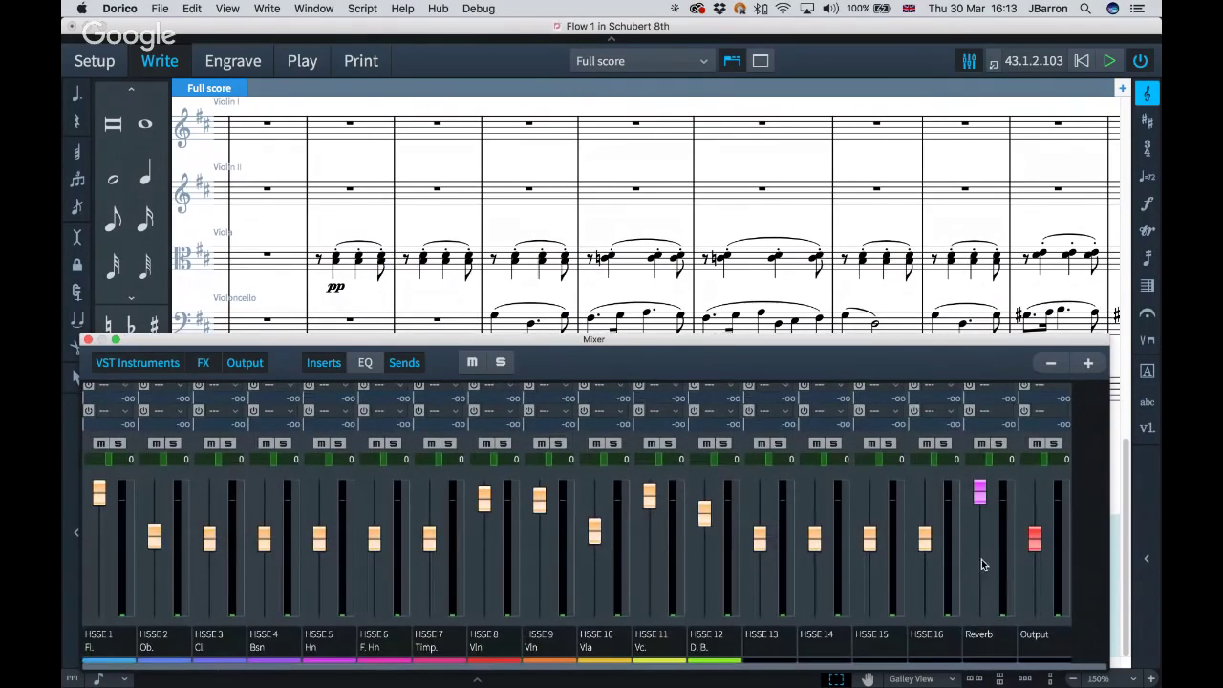
scroll(646, 553, up, 3)
scroll(477, 535, up, 2)
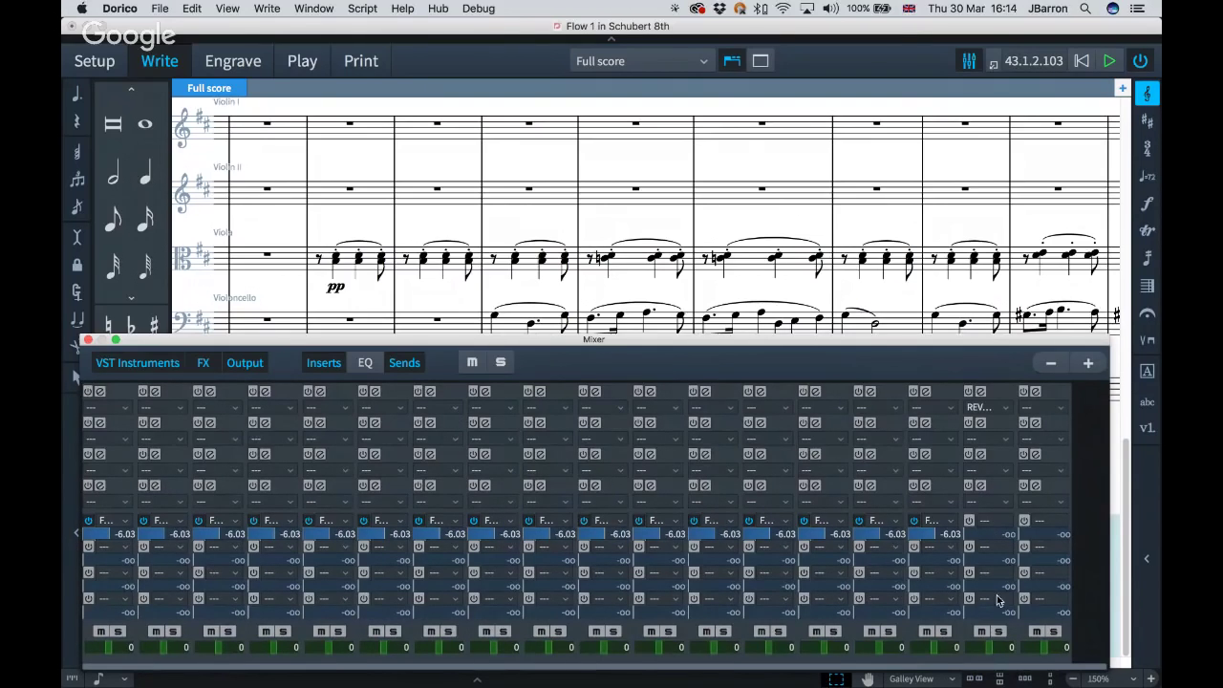
scroll(995, 604, down, 5)
scroll(995, 604, up, 5)
Step: Switch on the REVerence insert in the Reverb channel's first slot, and show only the Inserts section above the faders
click(990, 408)
click(930, 342)
click(968, 393)
click(324, 363)
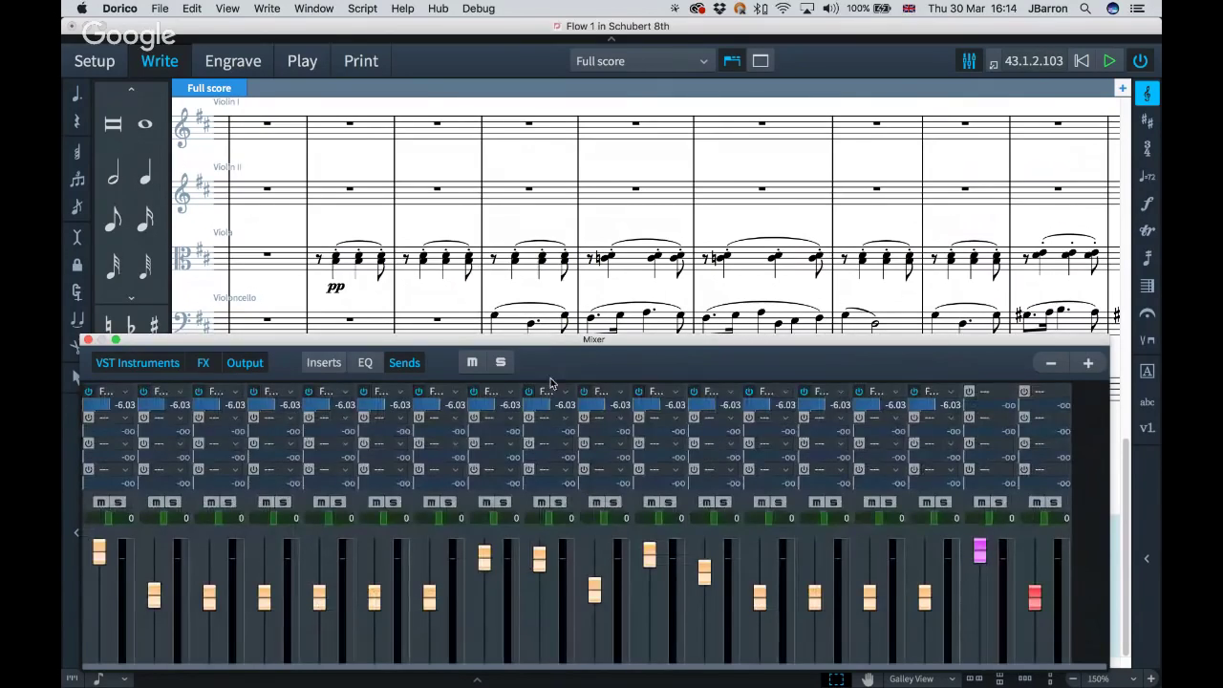
click(403, 362)
click(324, 363)
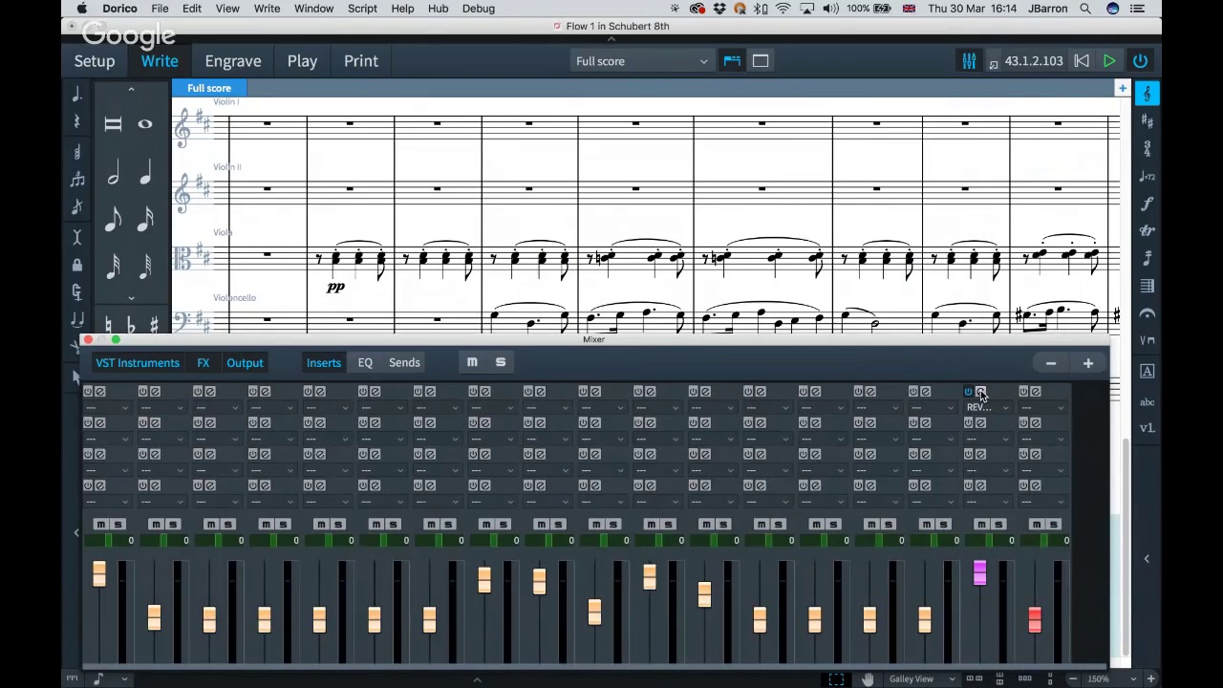
Step: Open the REVerence editor from the Reverb channel's first insert, look through its preset list, and return to the Mixer
click(981, 390)
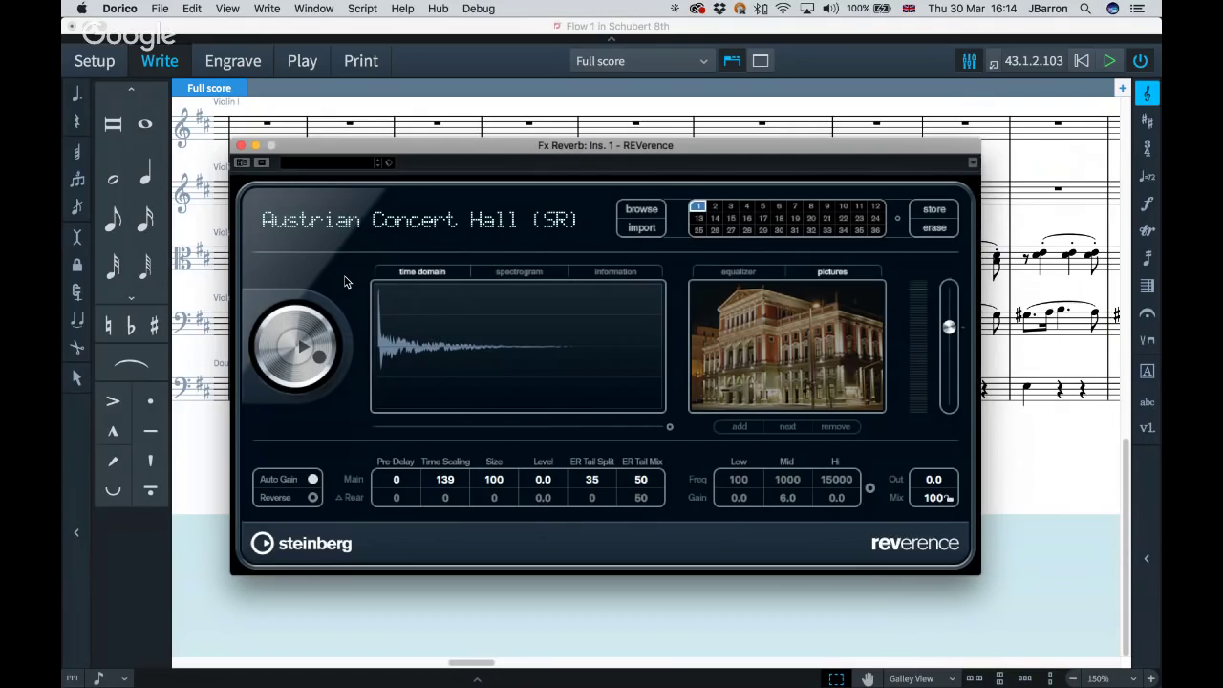
click(641, 211)
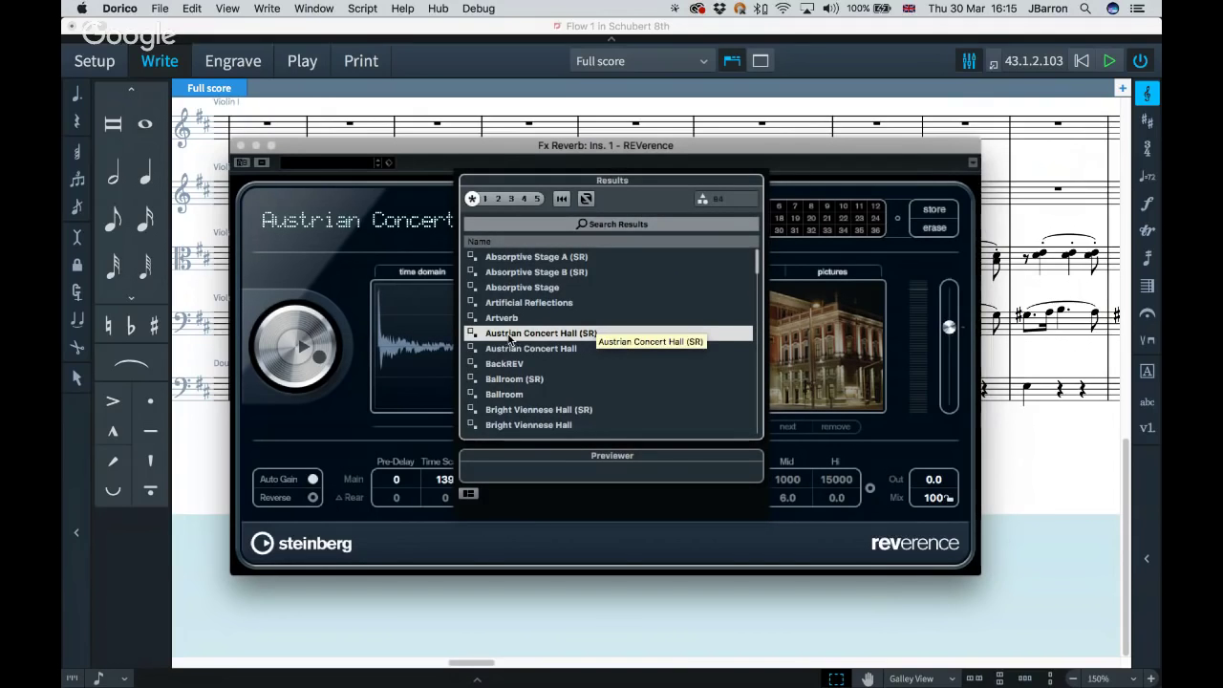
scroll(572, 334, down, 5)
scroll(572, 334, down, 7)
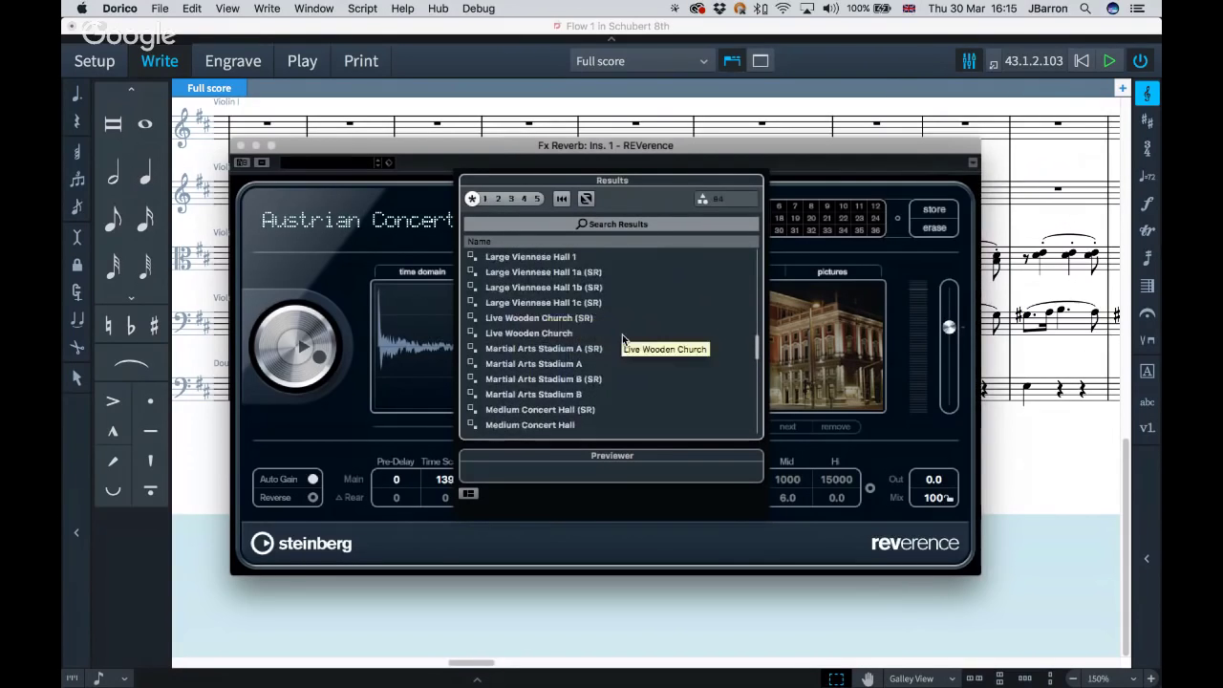
scroll(621, 342, down, 3)
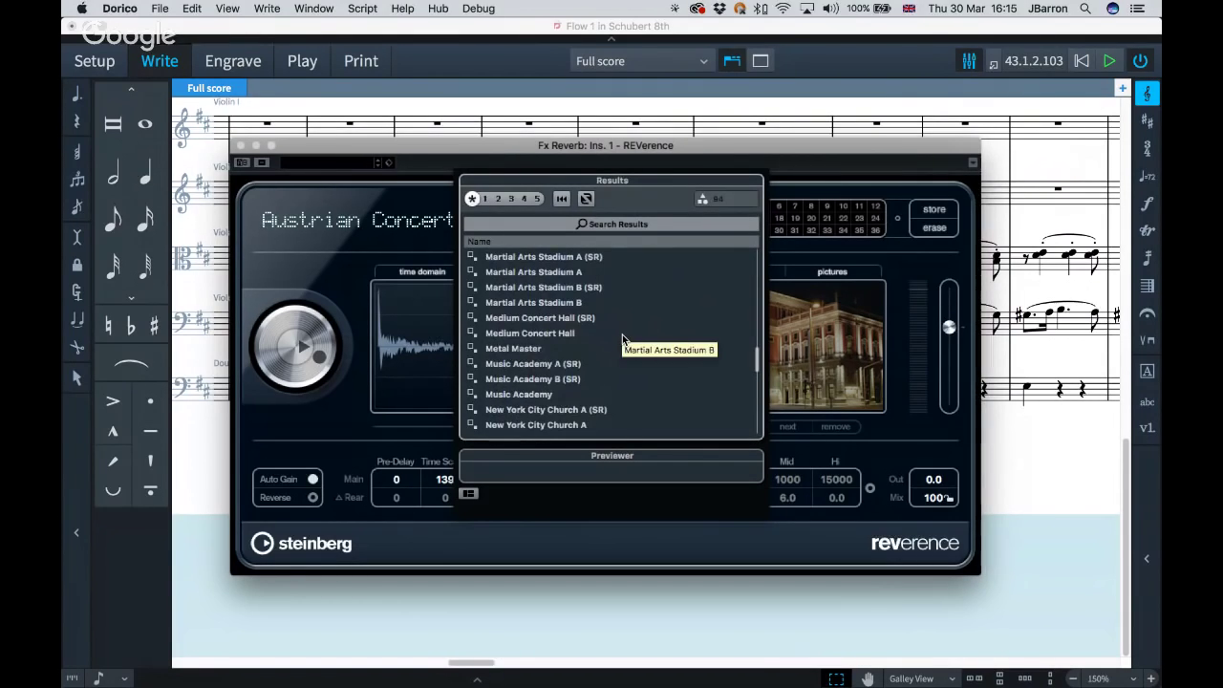
scroll(621, 340, down, 4)
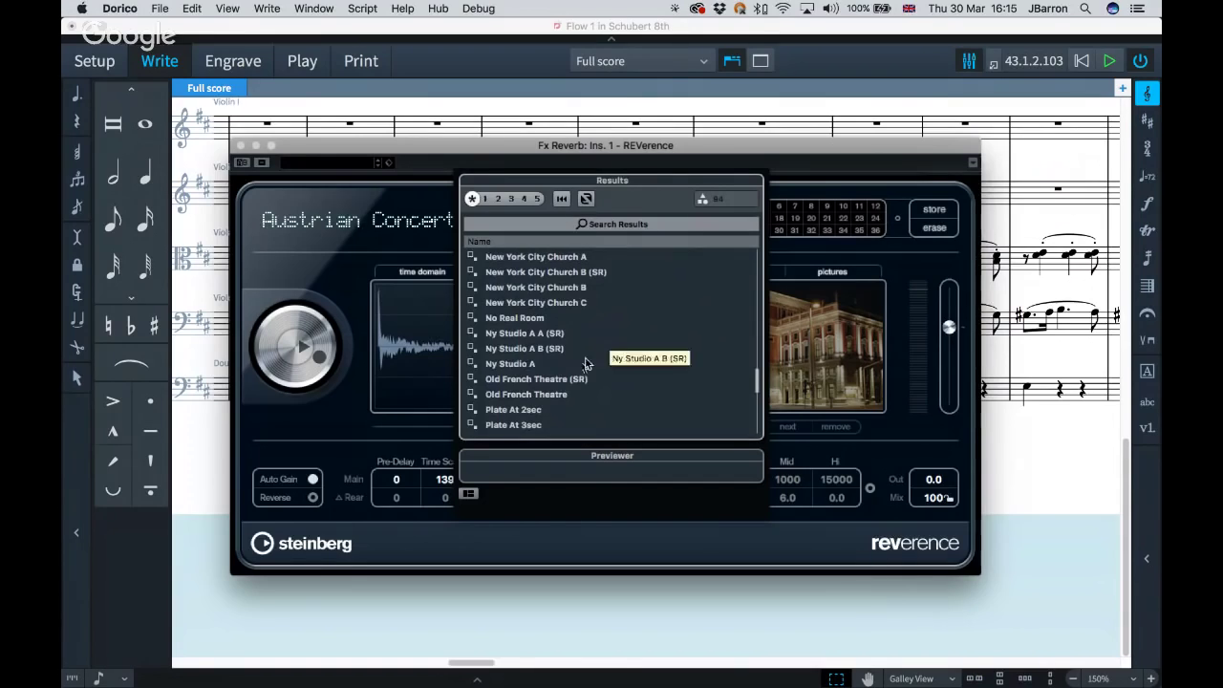
click(417, 206)
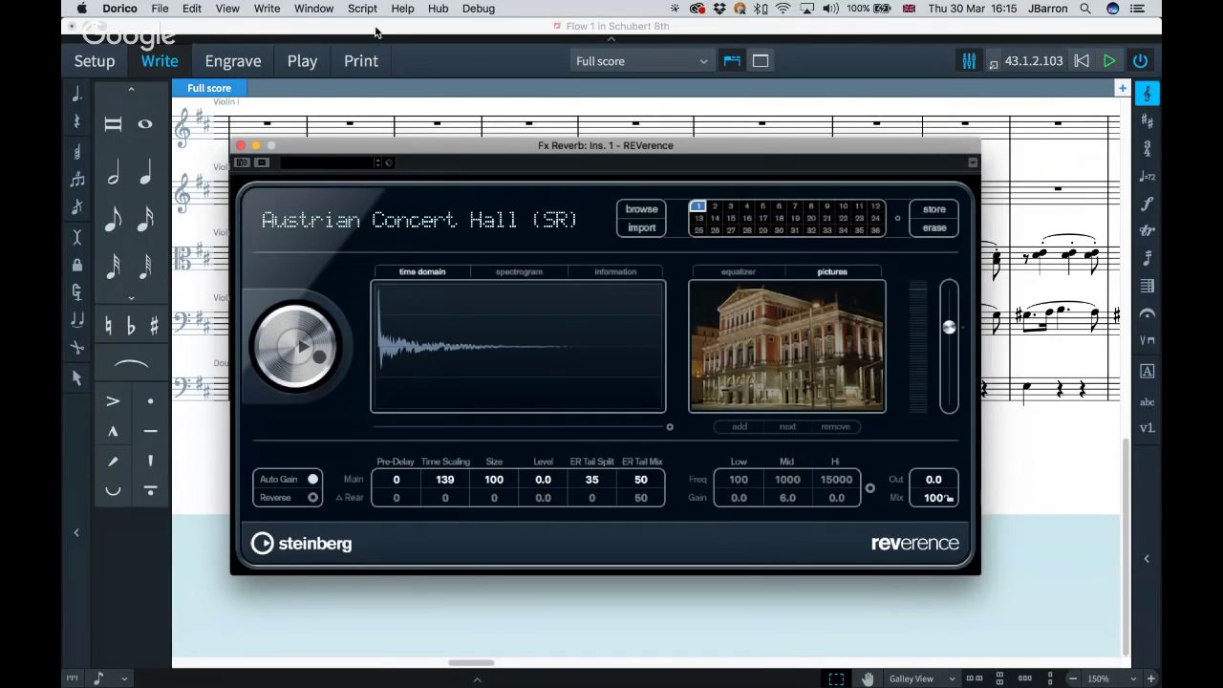
key(F3)
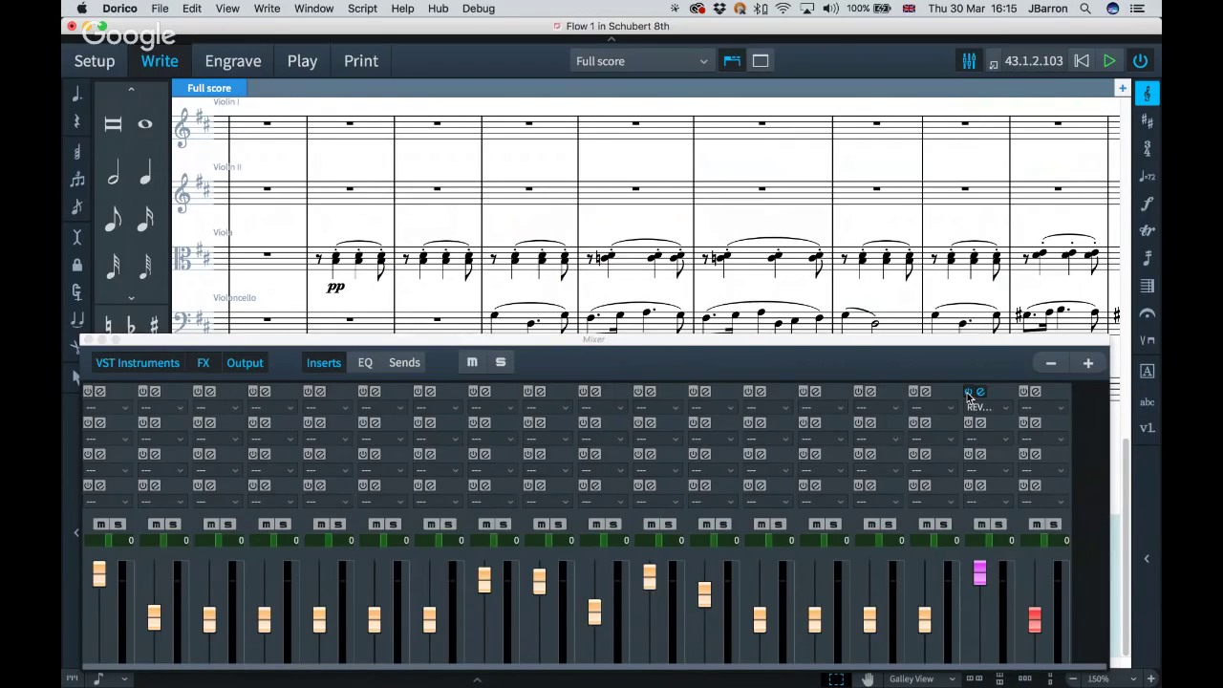
Step: Look over the insert effects available for HSSE 7 without choosing one, hide the Inserts section, and close the Mixer
click(452, 408)
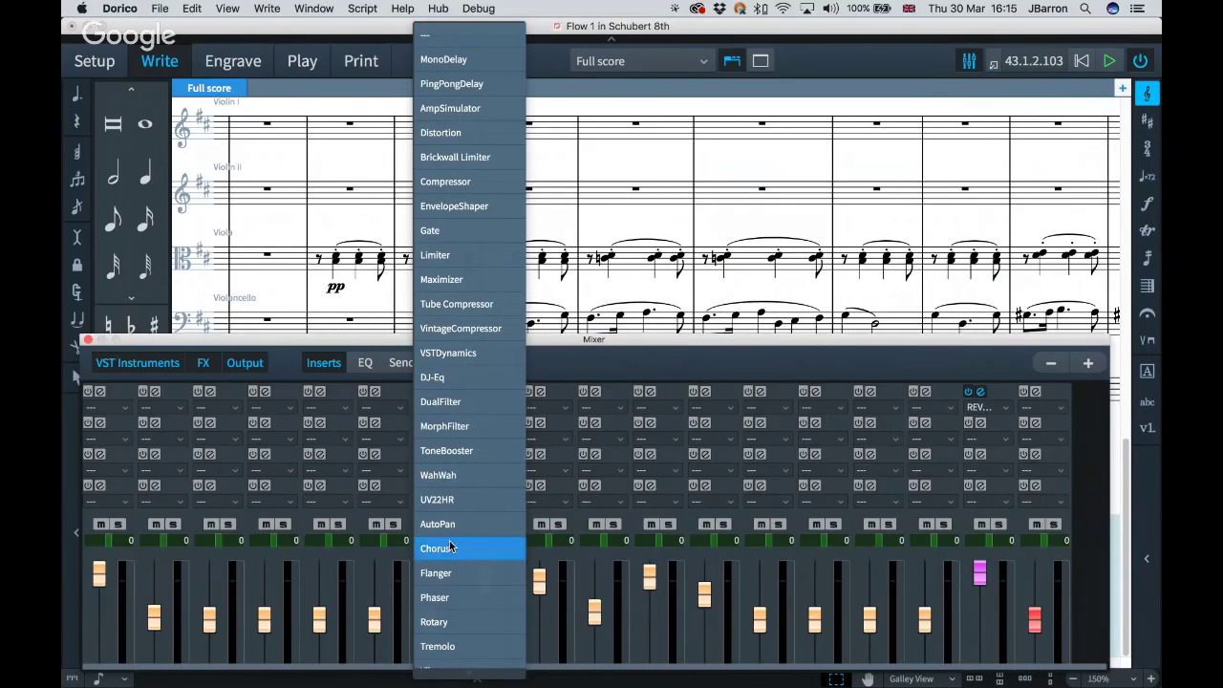
click(374, 338)
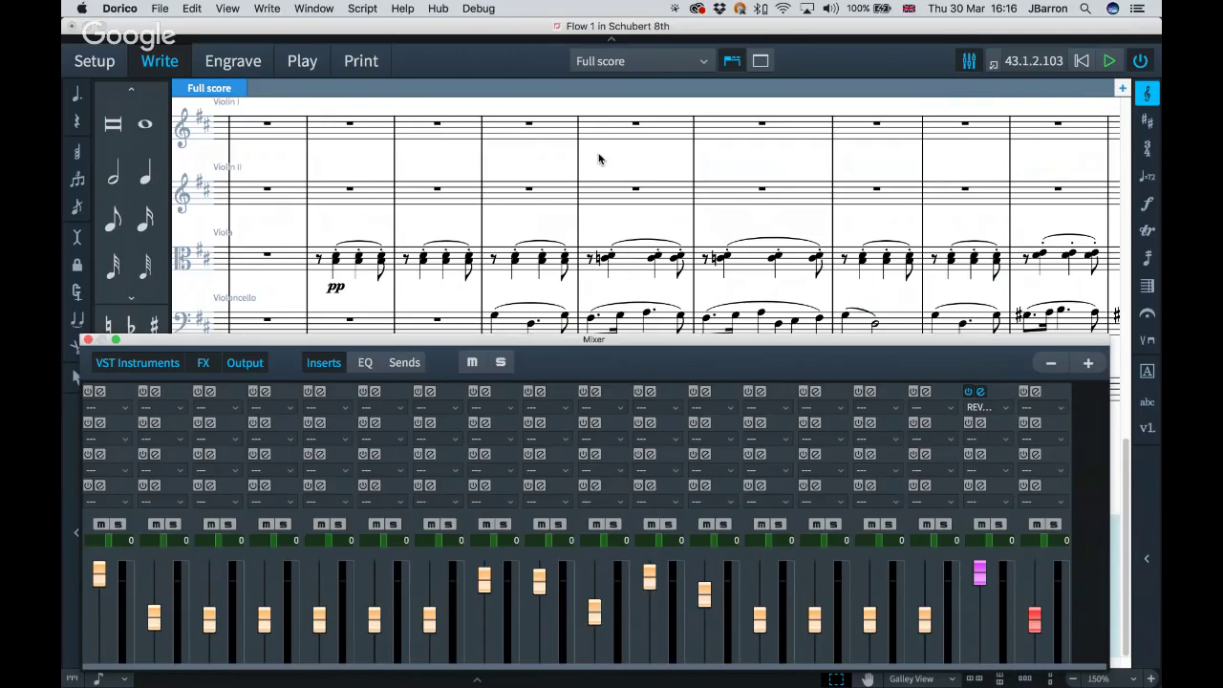
click(323, 362)
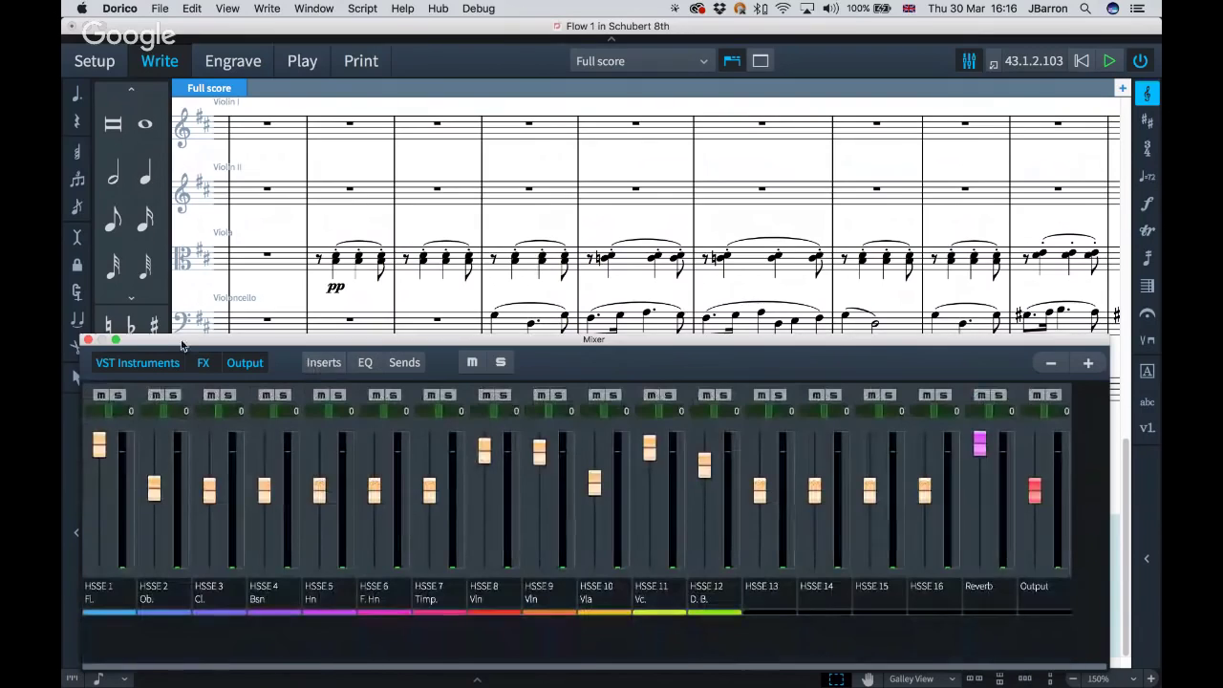
click(88, 340)
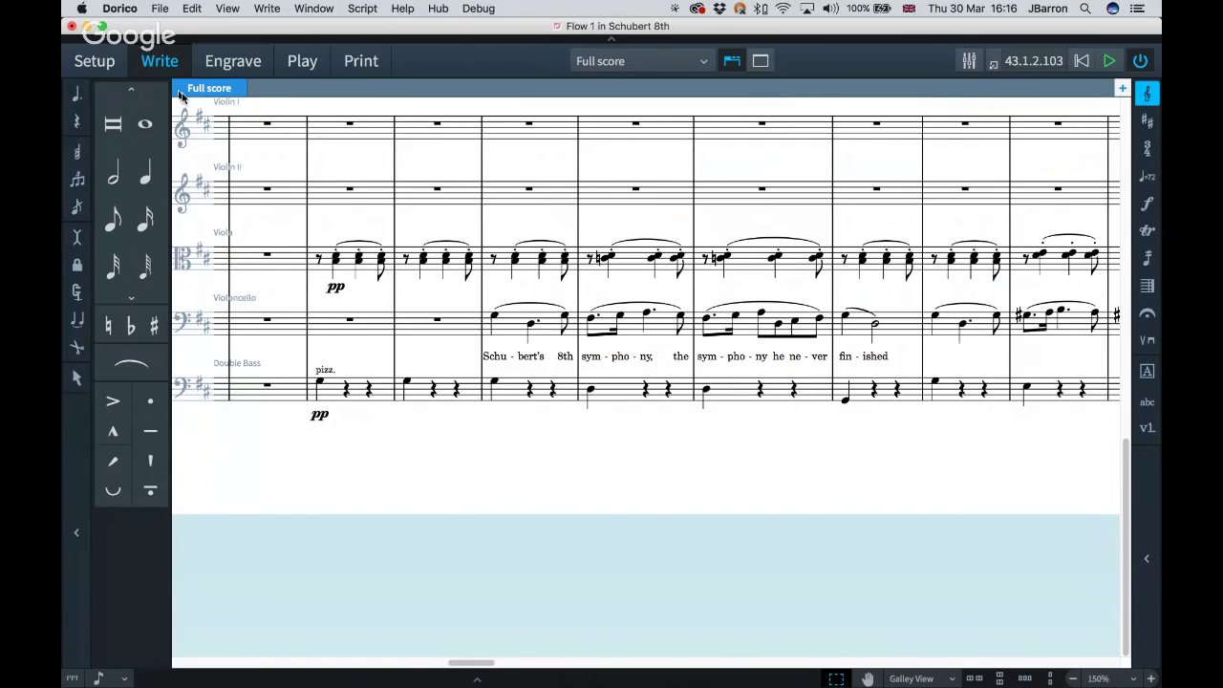
Step: Look over the players and layouts in Setup mode, and open the HALion Sonic SE editor from Play mode
click(109, 65)
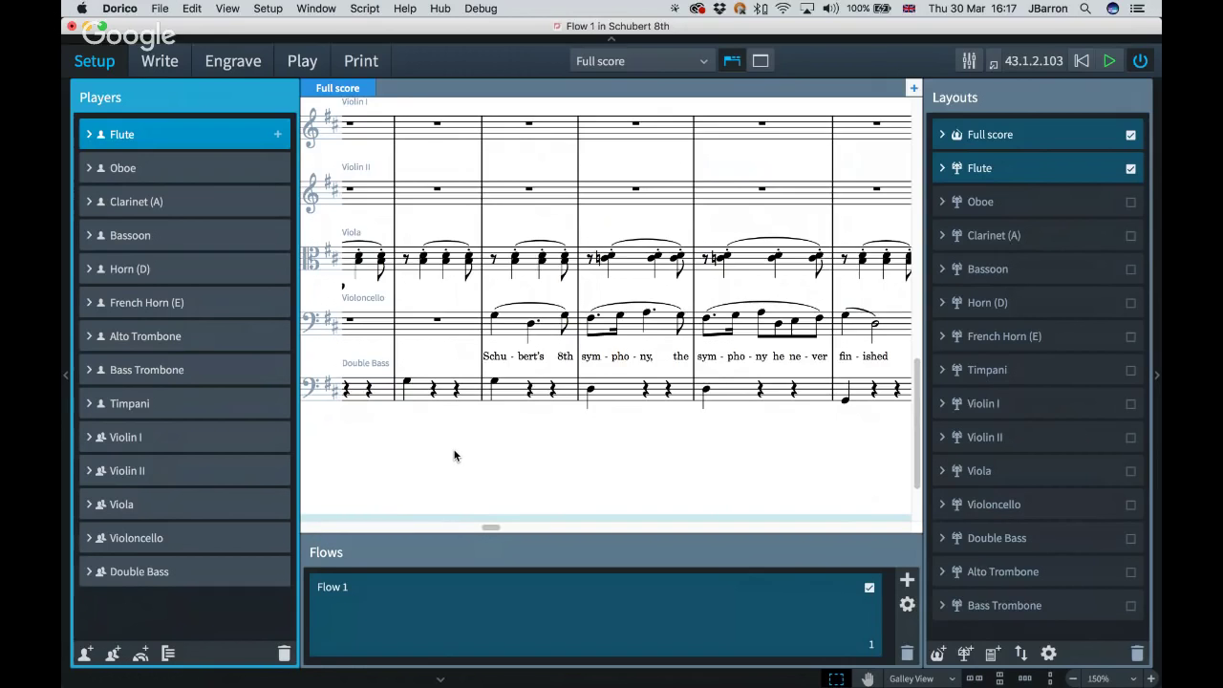
click(160, 60)
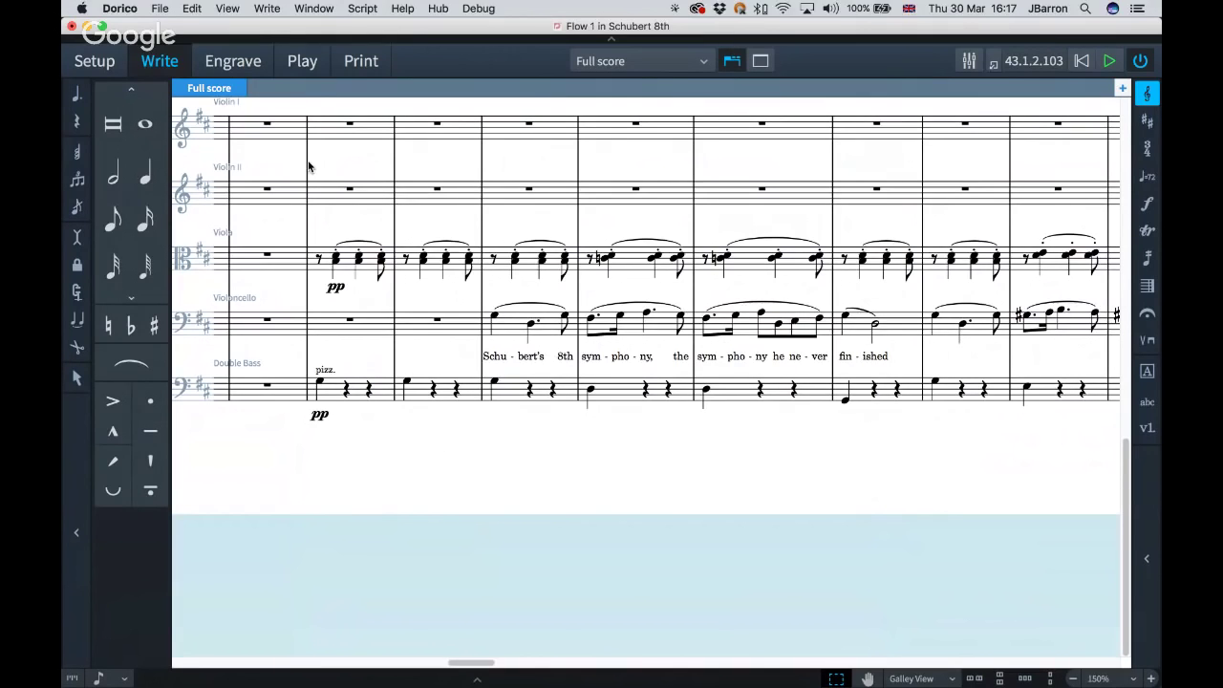
click(291, 59)
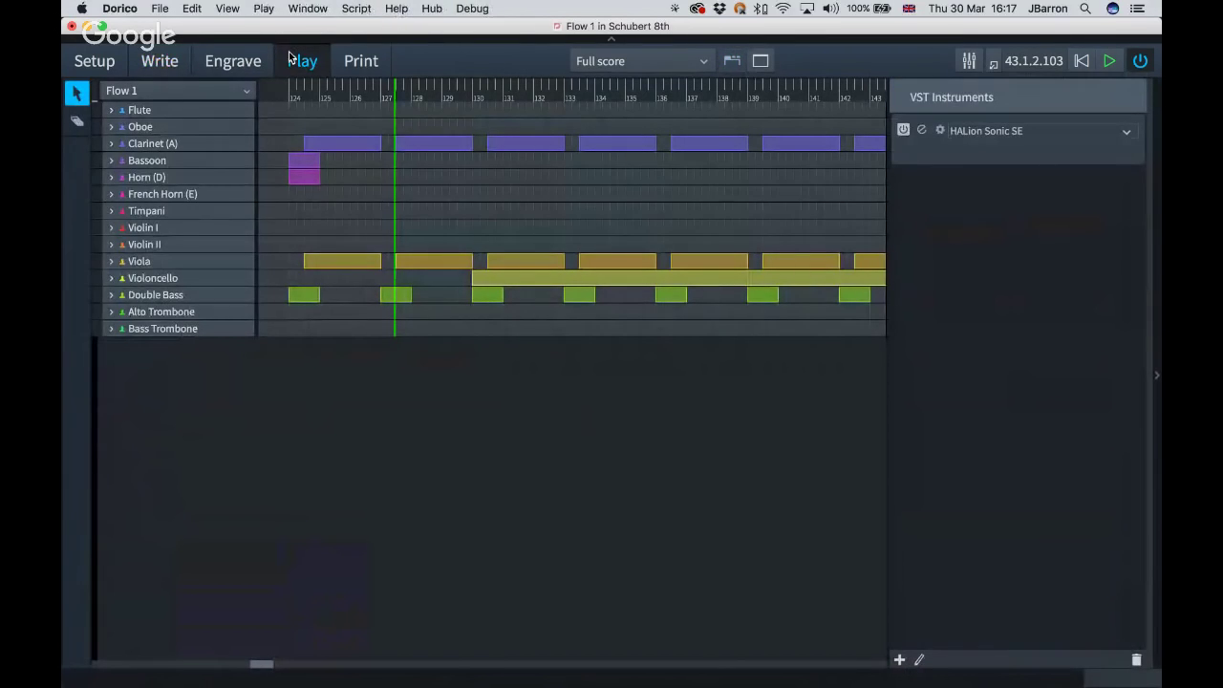
click(923, 134)
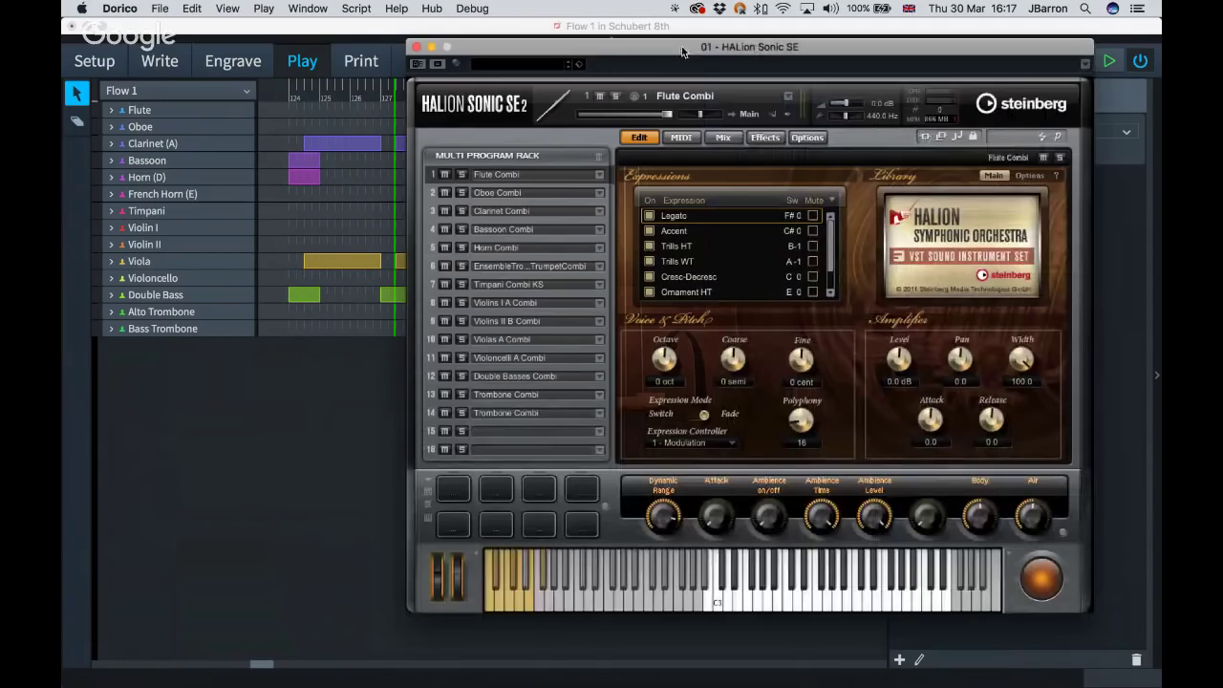
drag(683, 51, 573, 48)
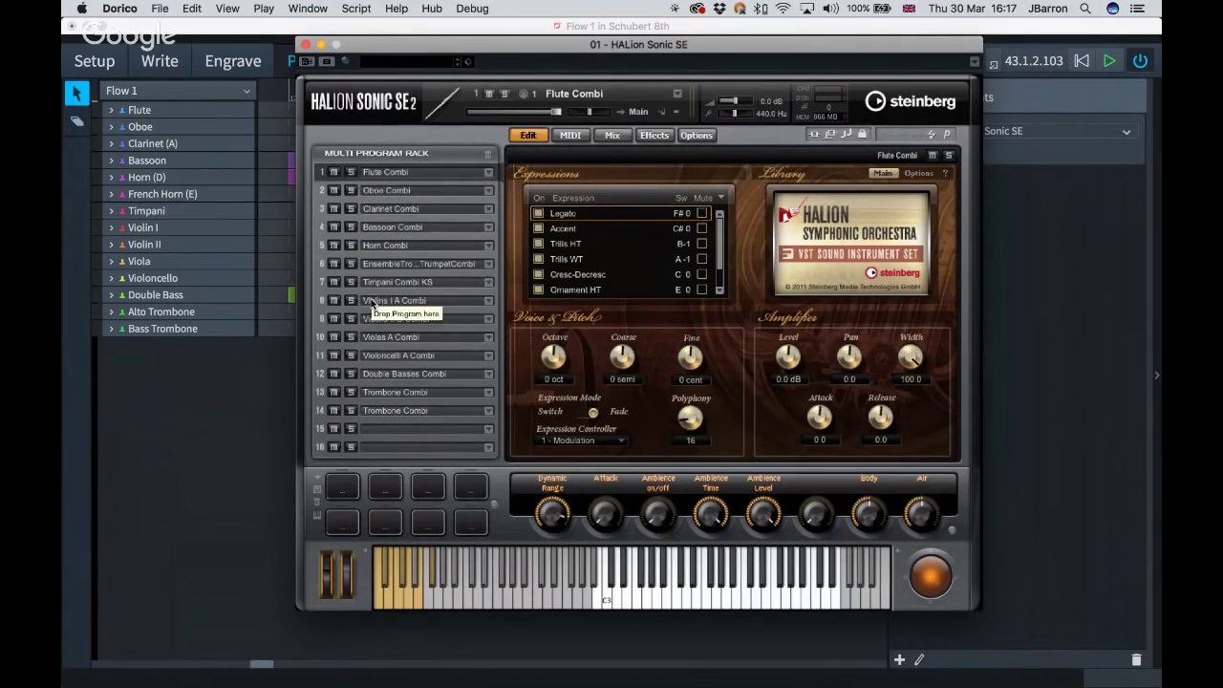
Step: Search the programs for slot 8 of HALion Sonic SE for "violin" and close the list without loading one
click(487, 304)
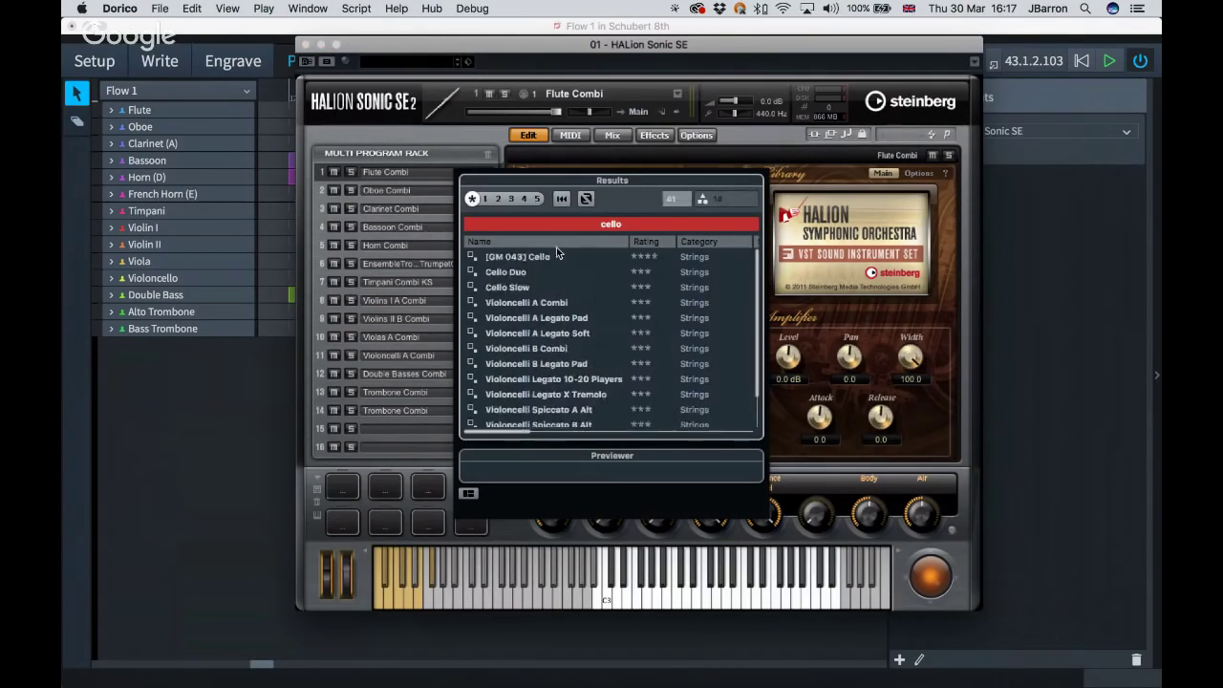
click(622, 224)
text(violin)
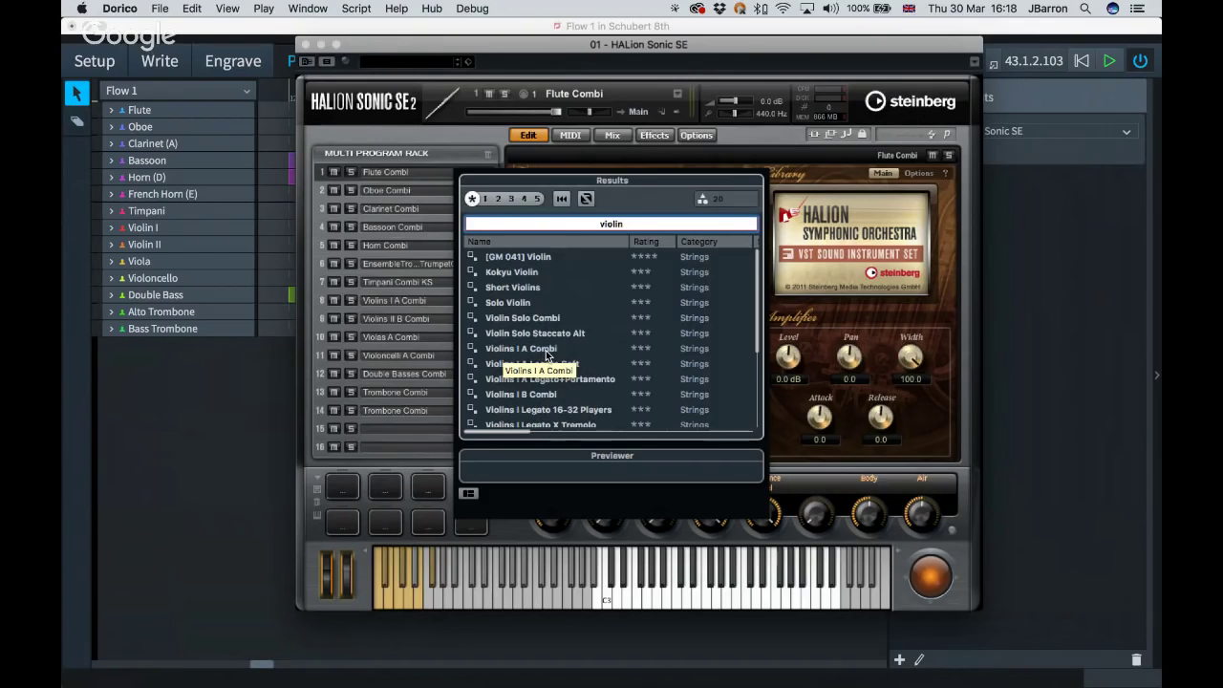
click(442, 233)
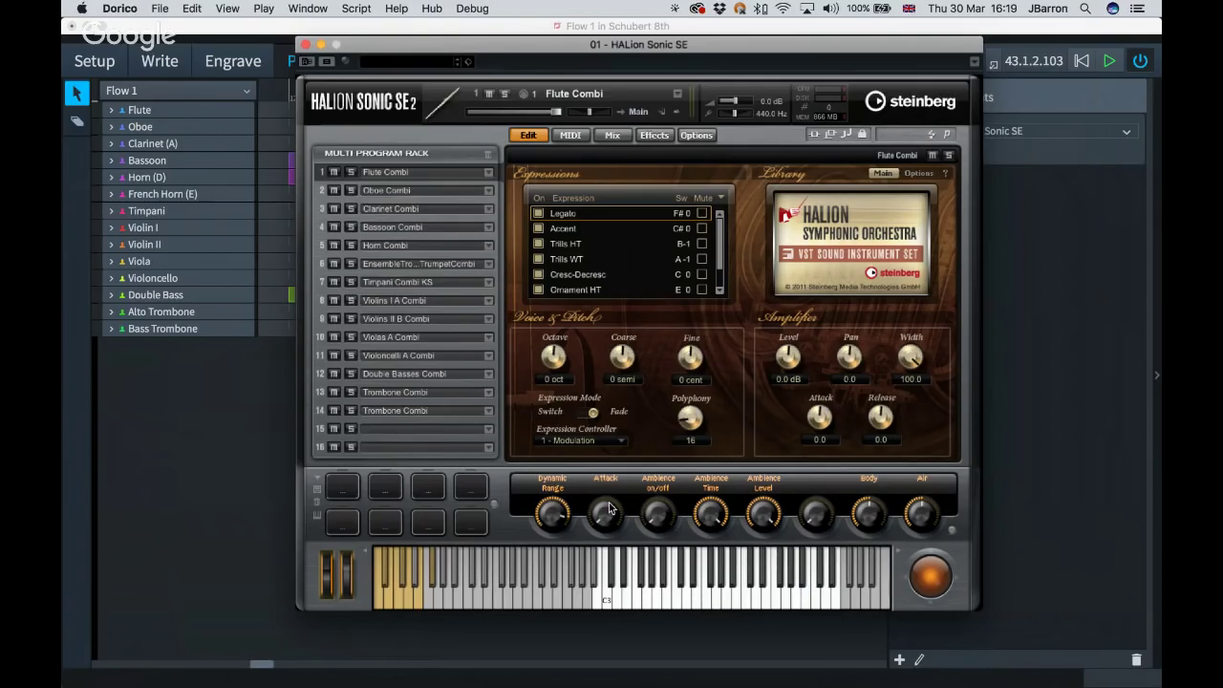
Step: Examine the expressions and keyswitches of the Violins I A Combi program in slot 8, and close the HALion Sonic SE editor
click(323, 302)
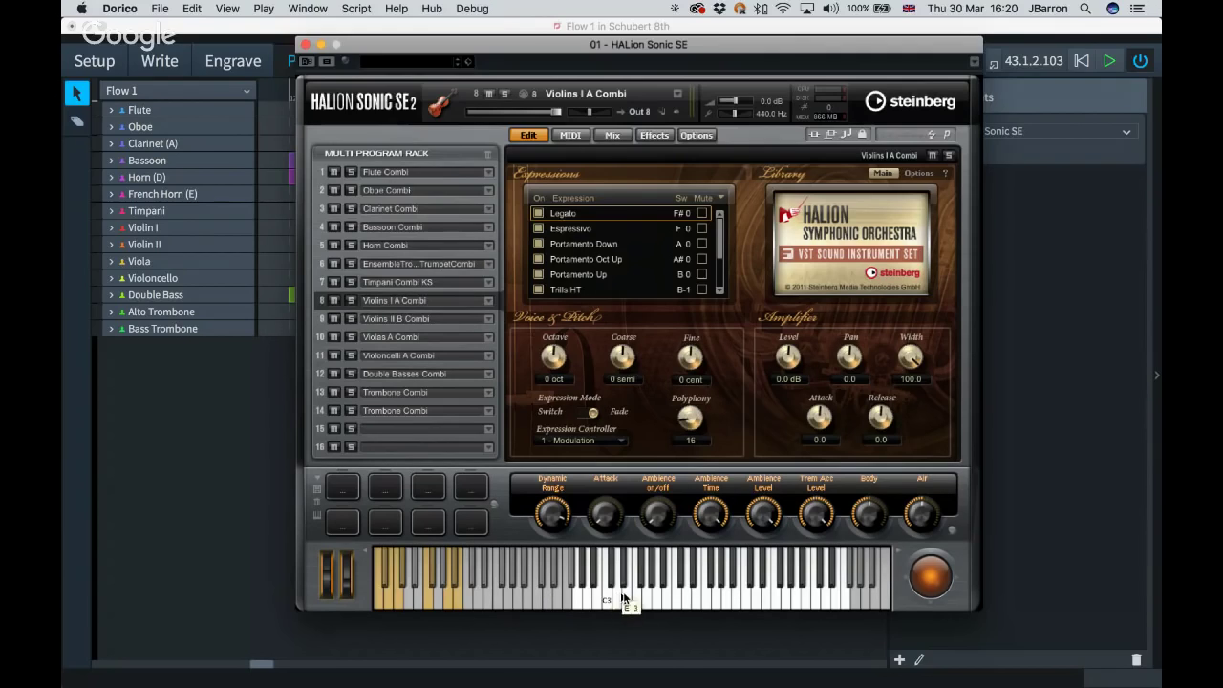
click(389, 597)
mouse_move(719, 230)
mouse_down()
mouse_move(723, 265)
mouse_move(719, 244)
mouse_up()
click(219, 415)
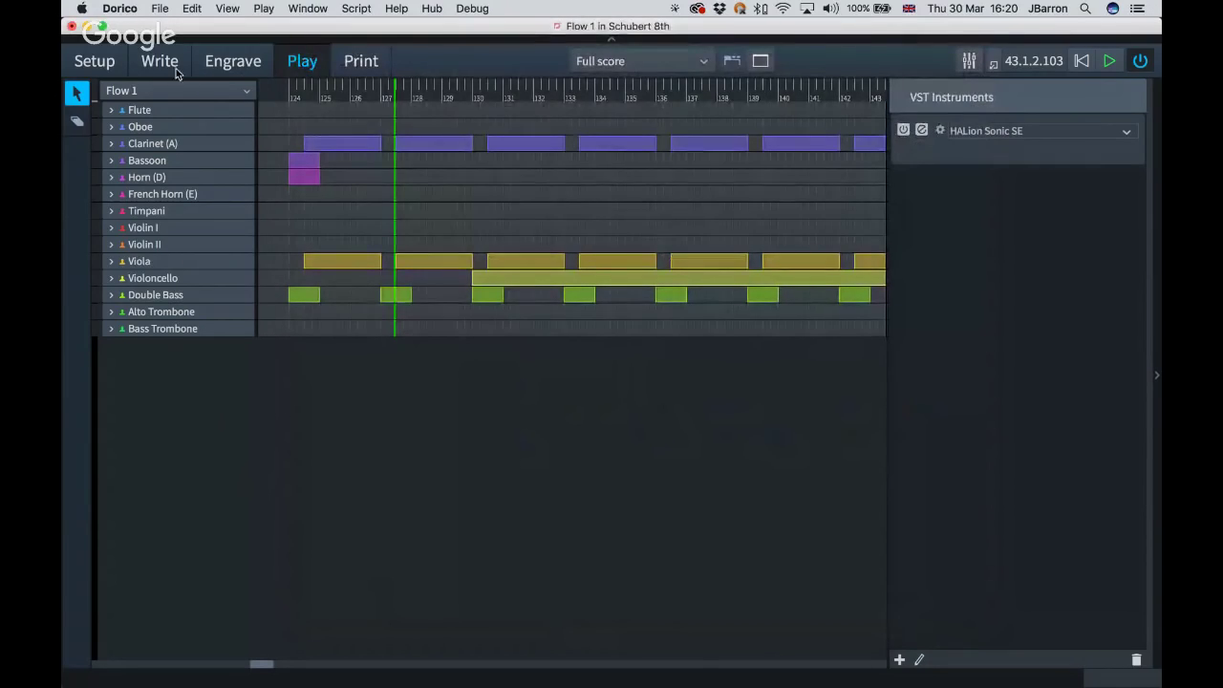
Step: Add a pizz. playing technique to the first Violoncello note above the lyric "Schu-" in Write mode
click(160, 60)
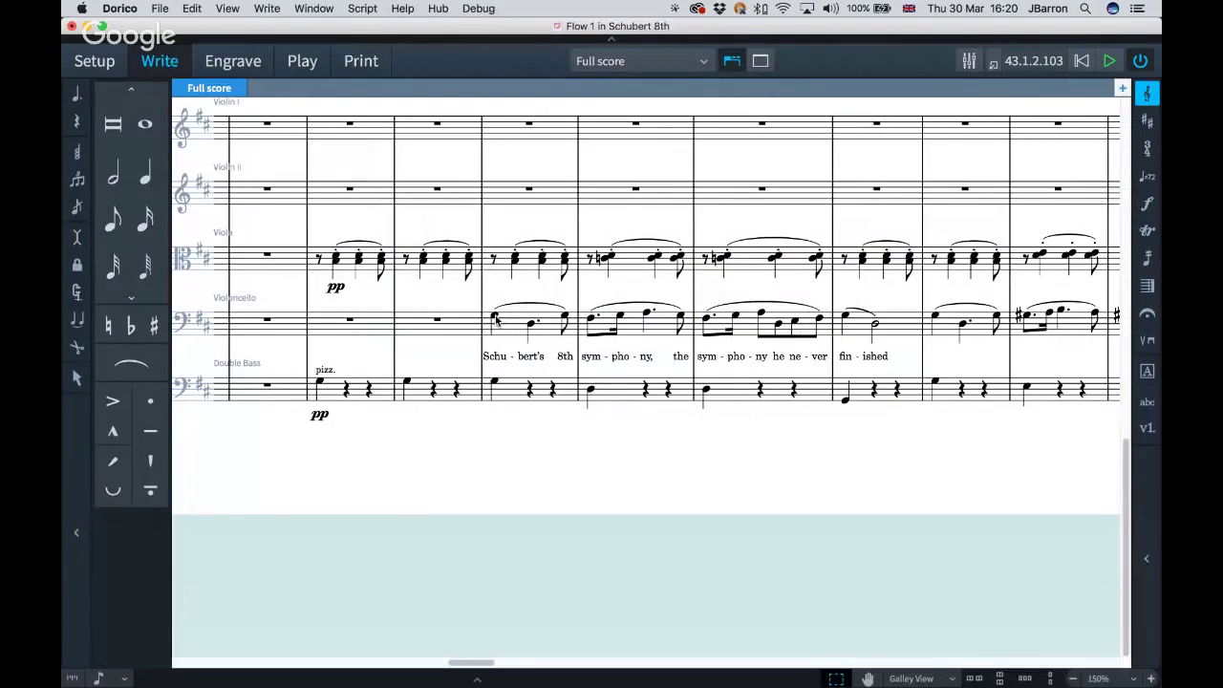
click(494, 317)
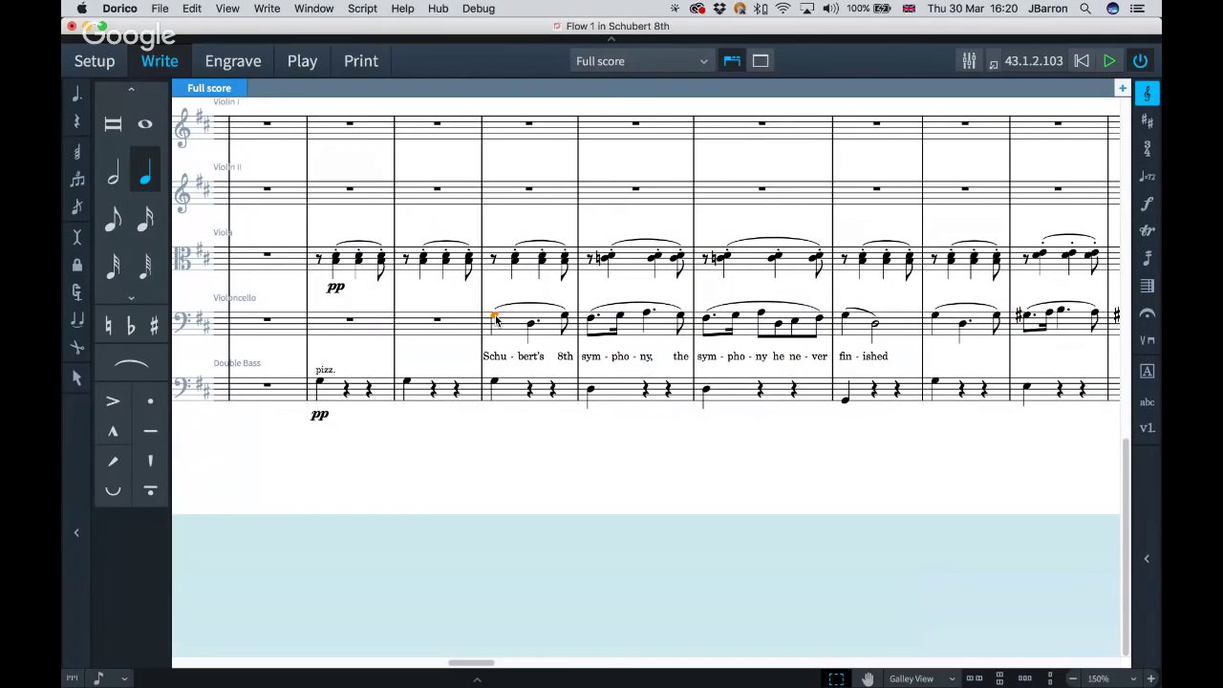
key(shift+p)
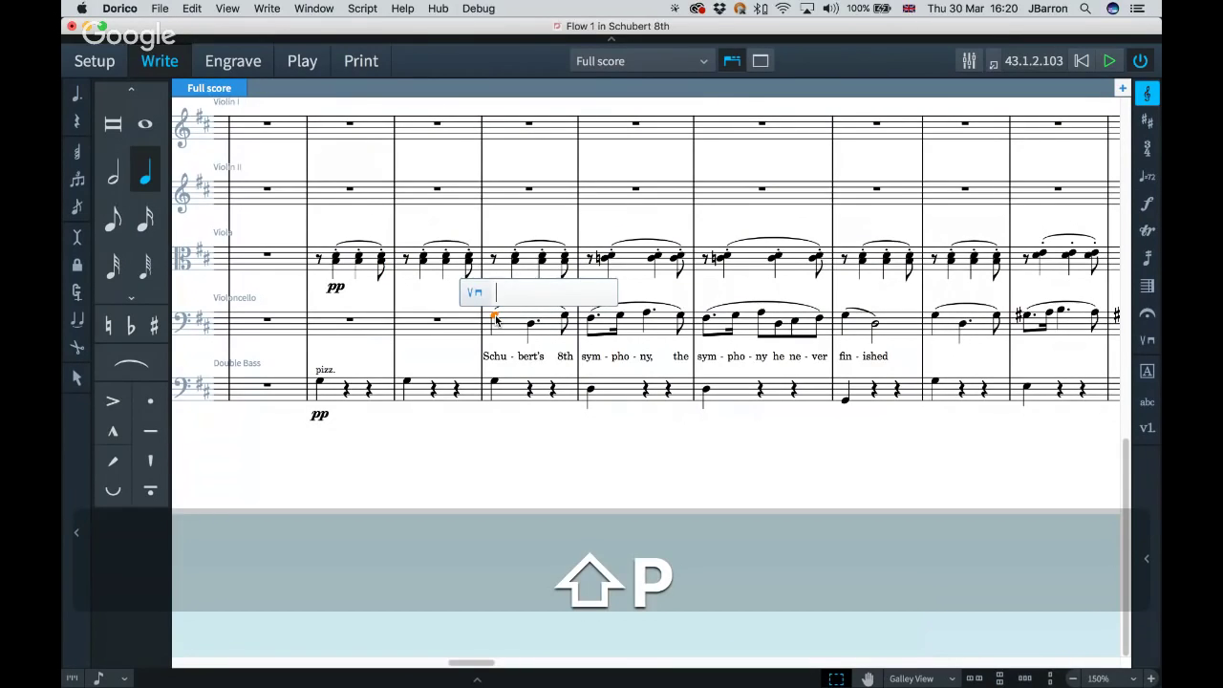
text(pizz)
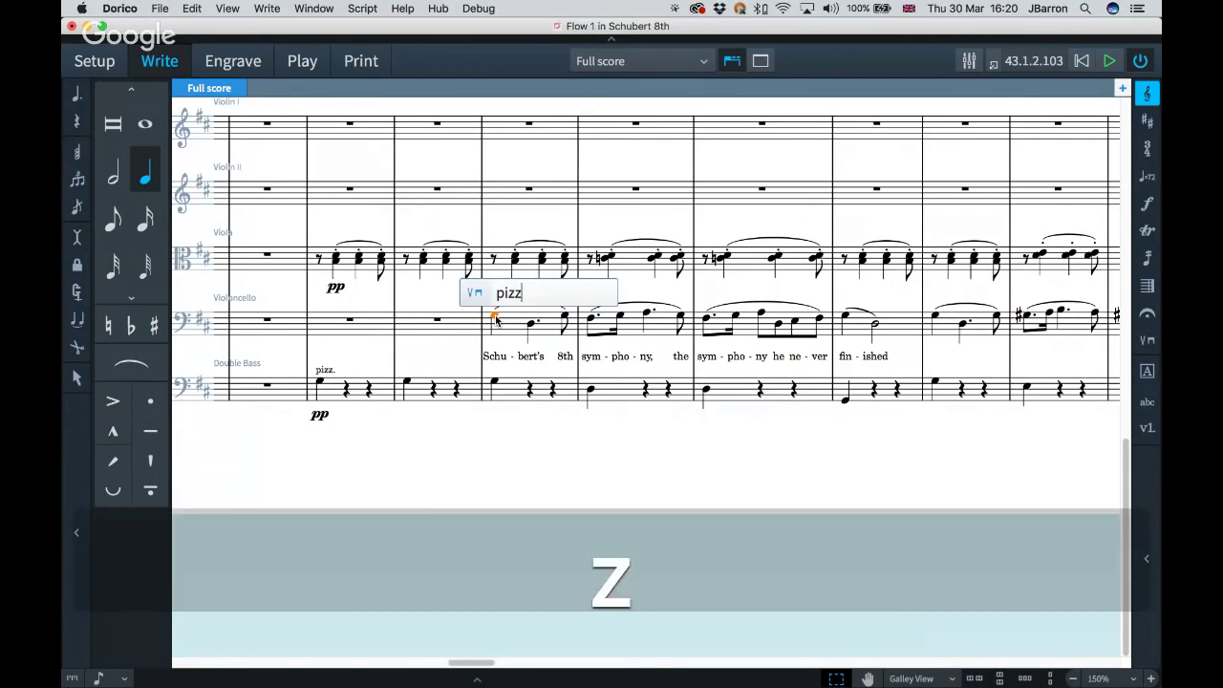
key(Return)
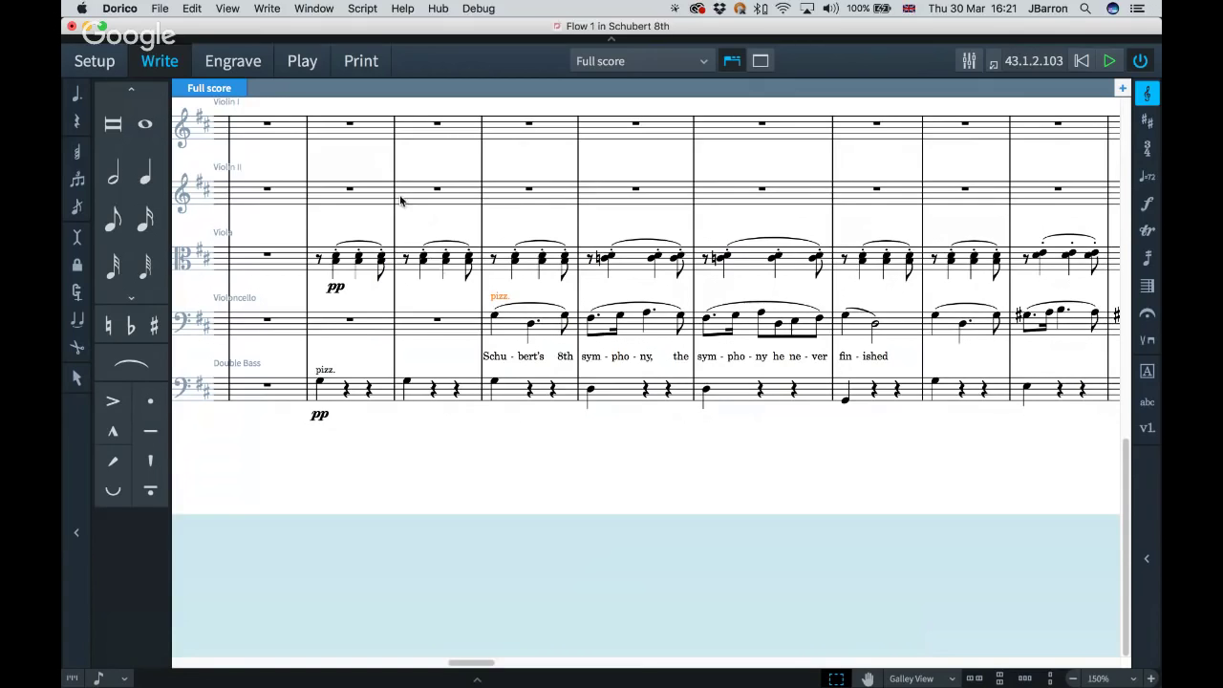
Step: Examine the pizzicato technique of the HSO Celli Combi map in Expression Maps Setup, and leave without changes
click(292, 61)
click(263, 9)
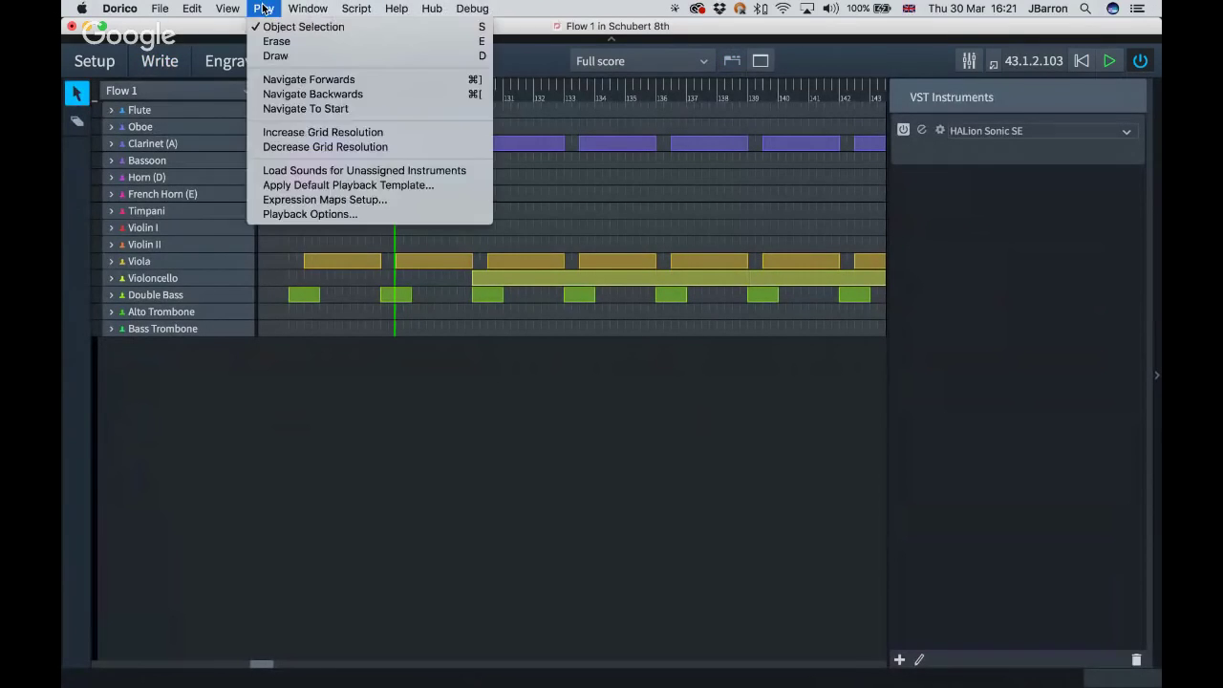
click(298, 200)
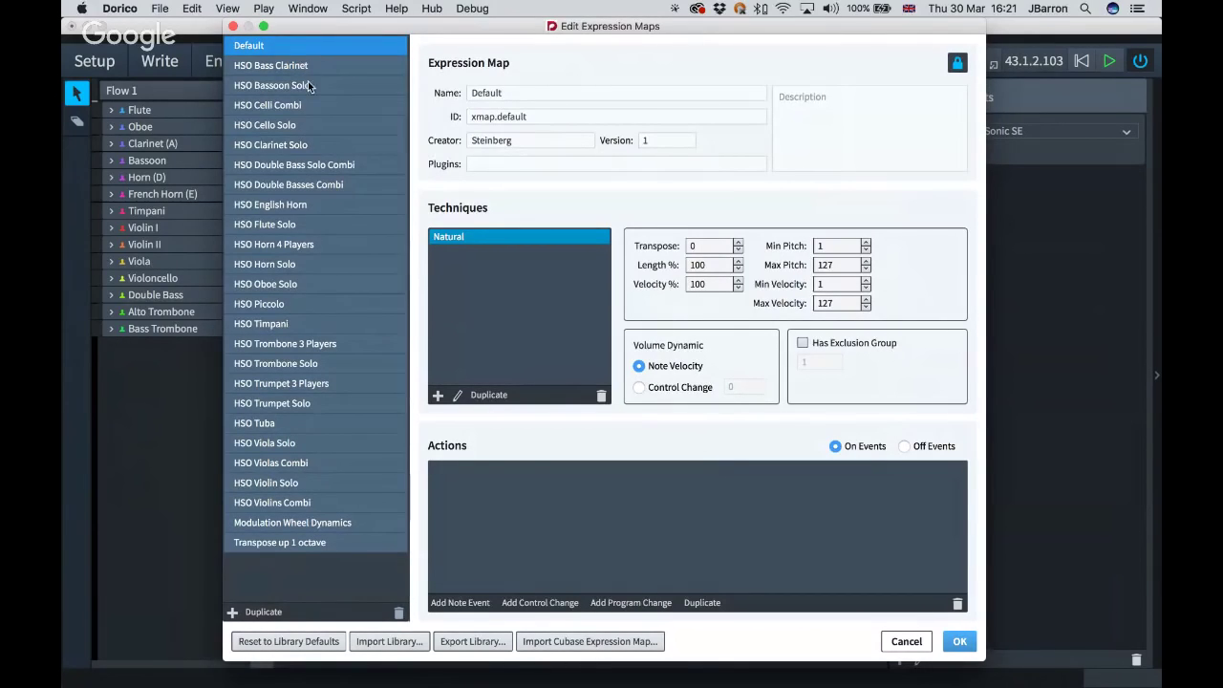
click(273, 107)
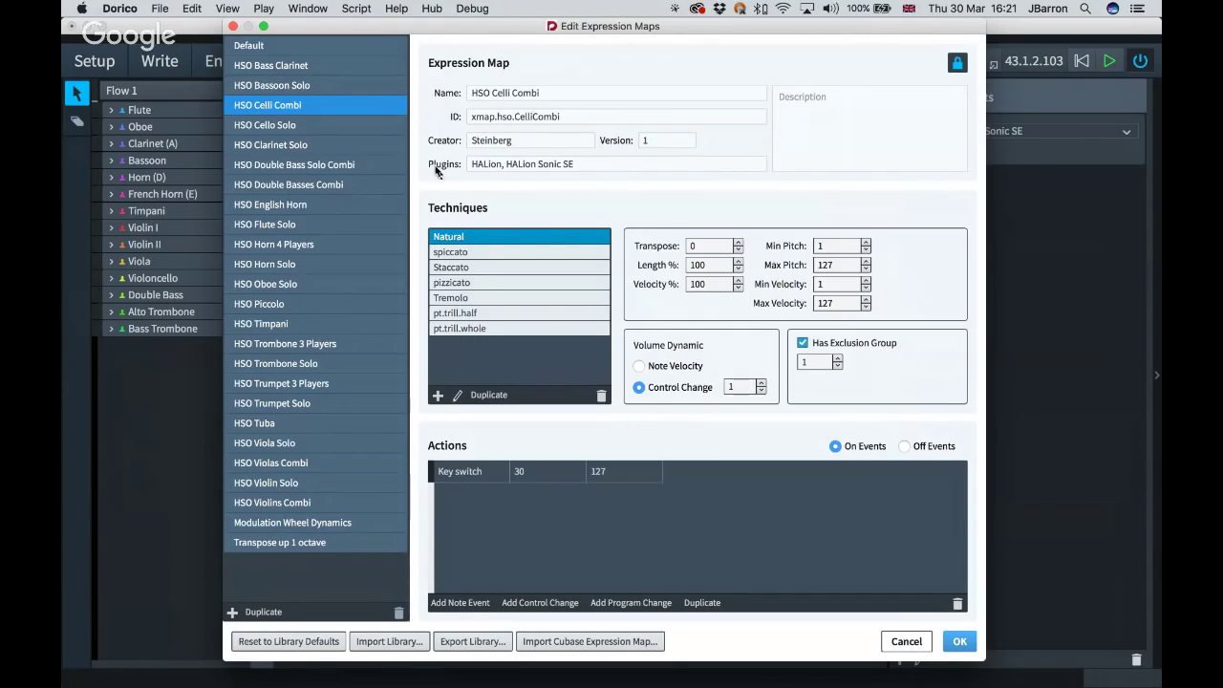
click(456, 284)
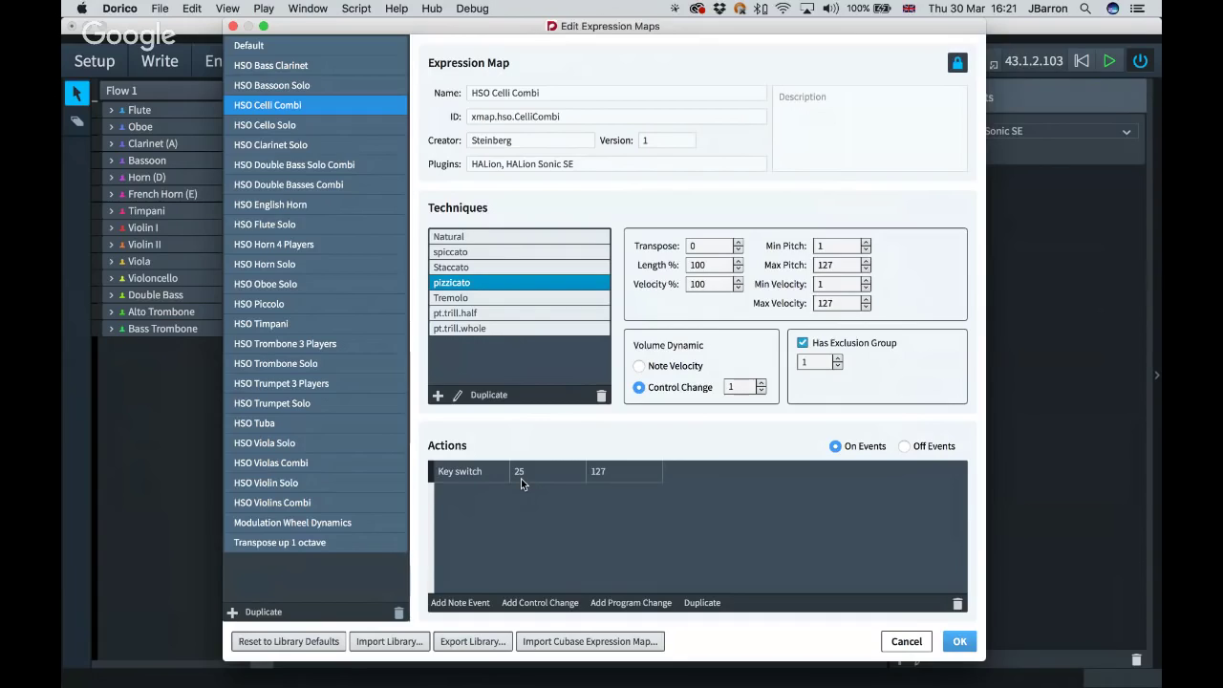
click(908, 642)
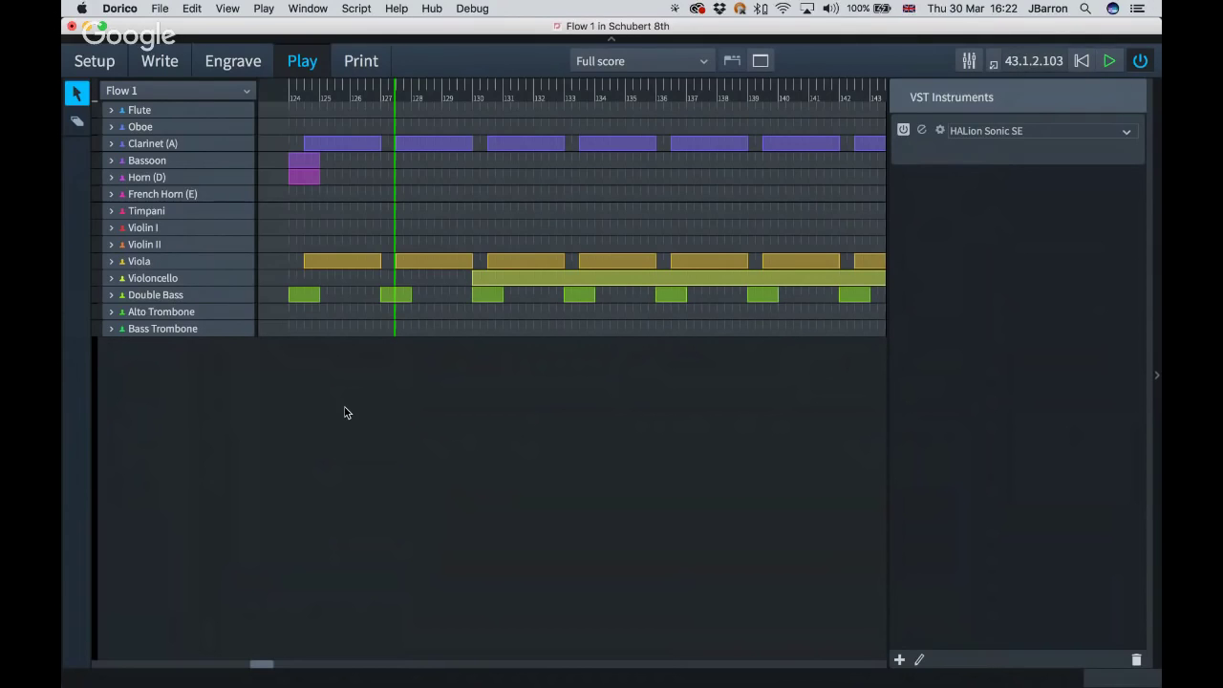
Step: Expand the Violoncello track, and check which expression maps are assigned to HALion Sonic SE's MIDI channels without changing them
click(110, 279)
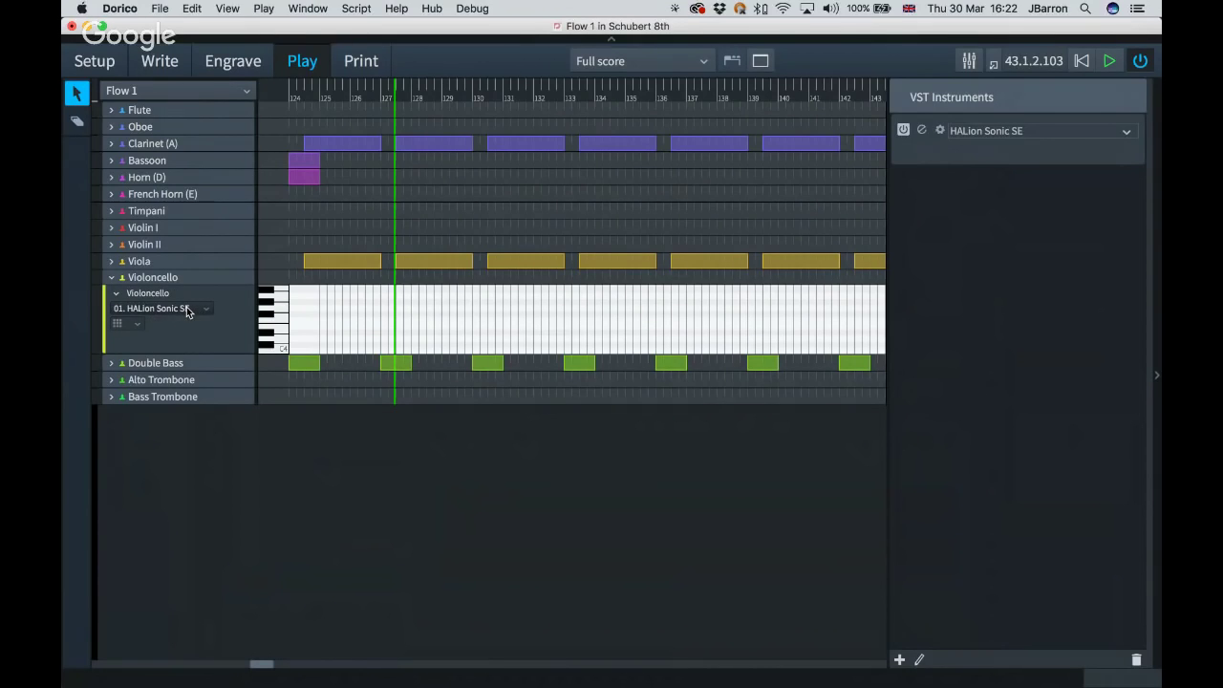
click(940, 131)
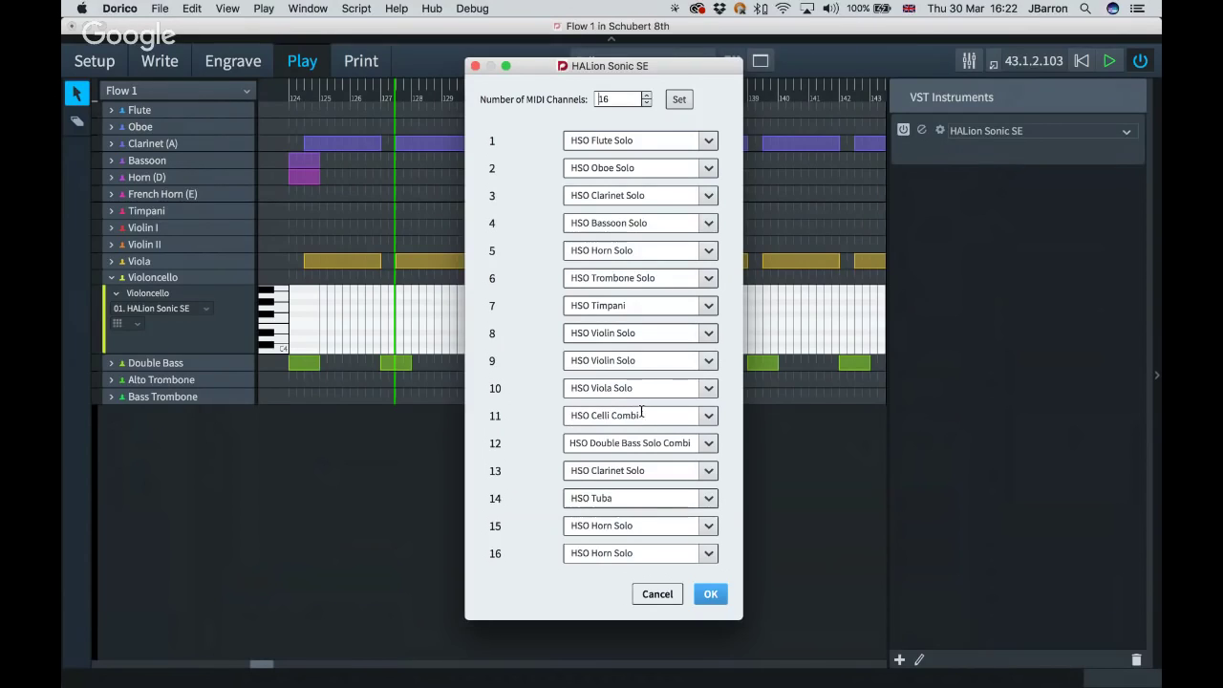
click(657, 592)
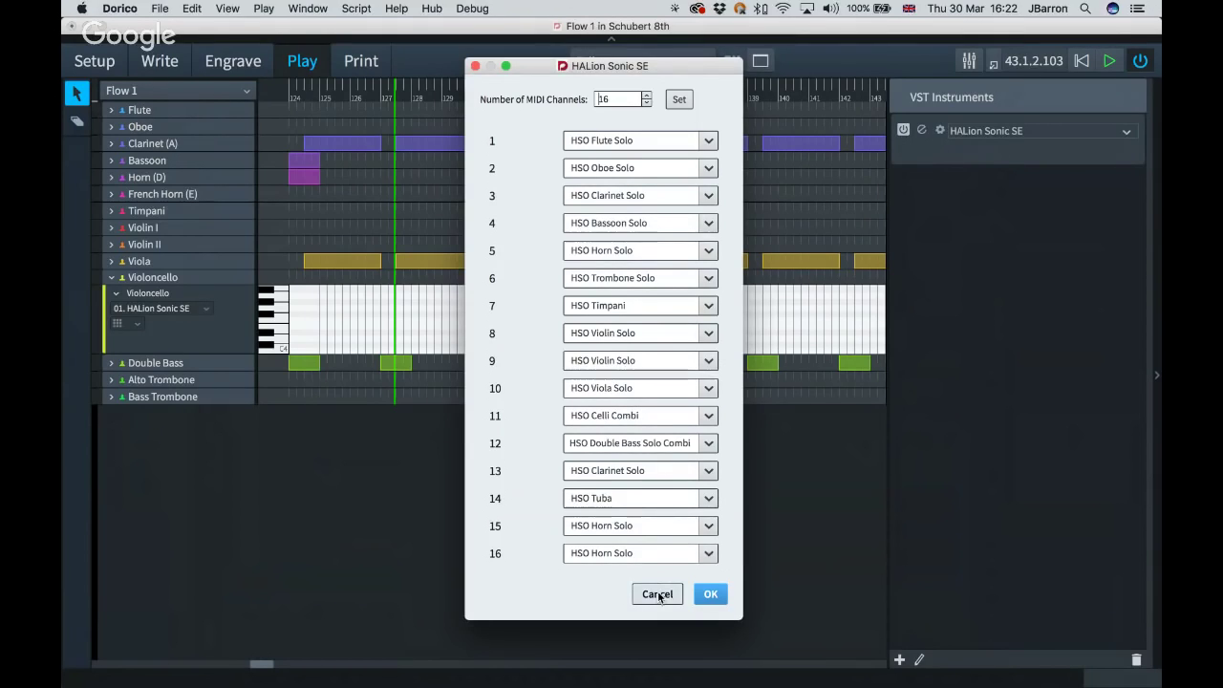
Step: Review the technique list of the HSO Celli Combi expression map once more, and leave without changes
click(265, 8)
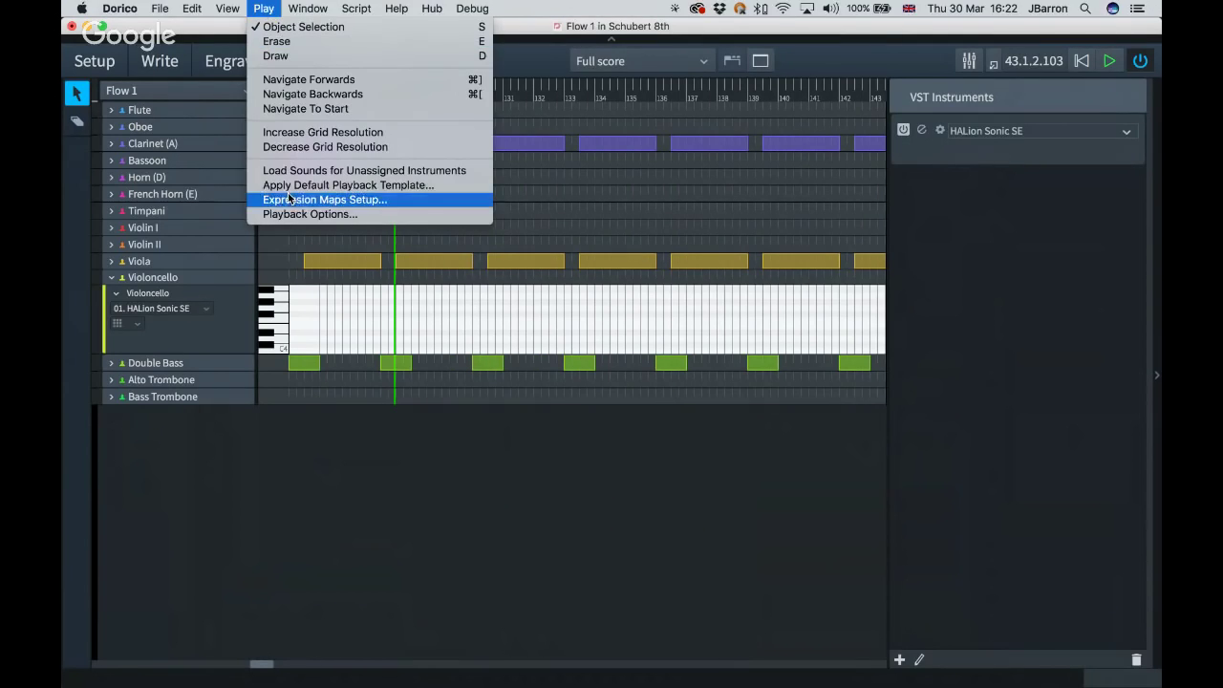
click(287, 204)
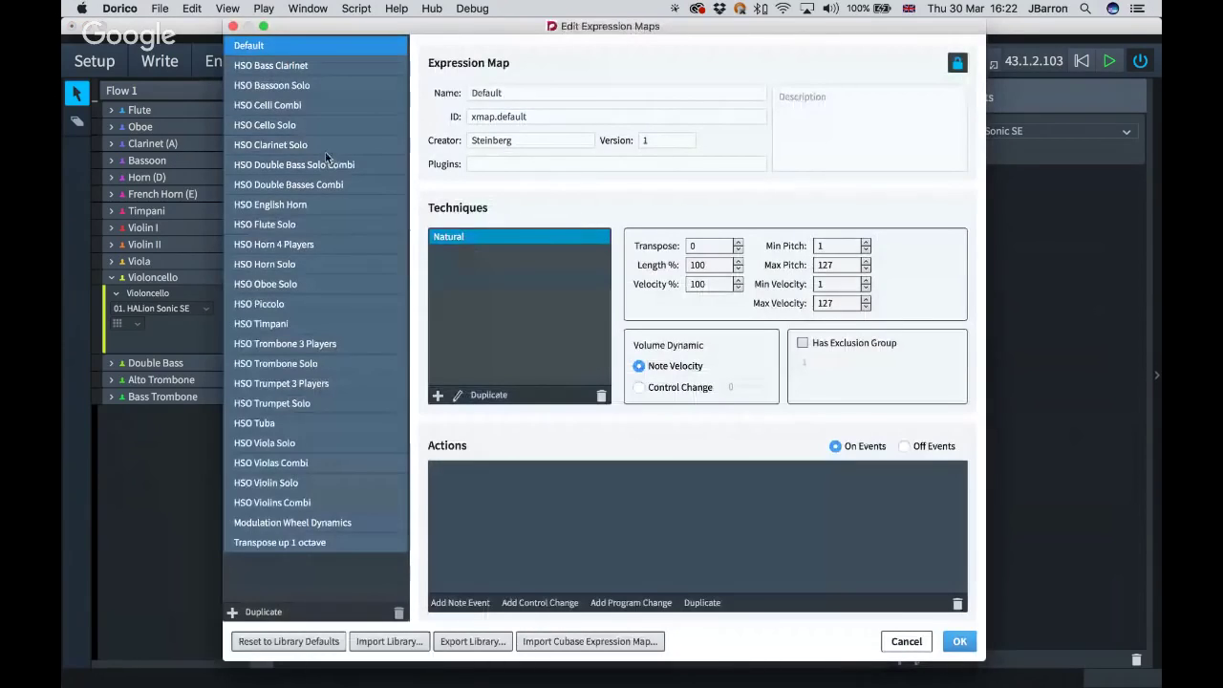
click(294, 106)
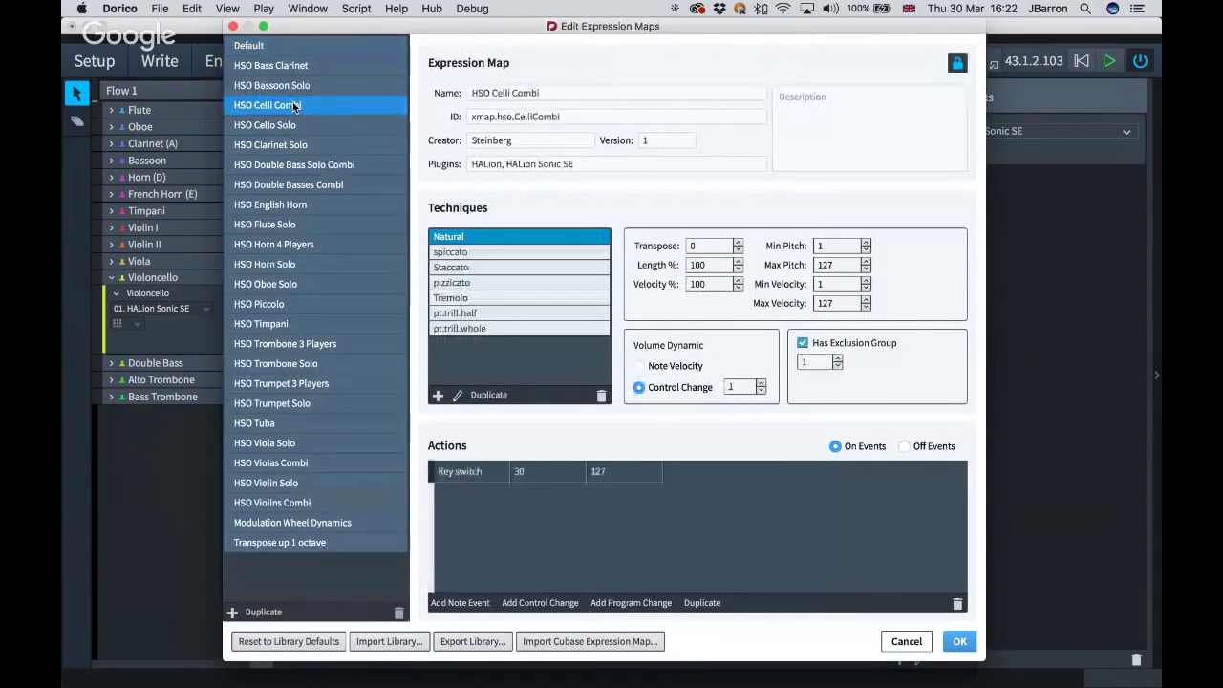
click(921, 642)
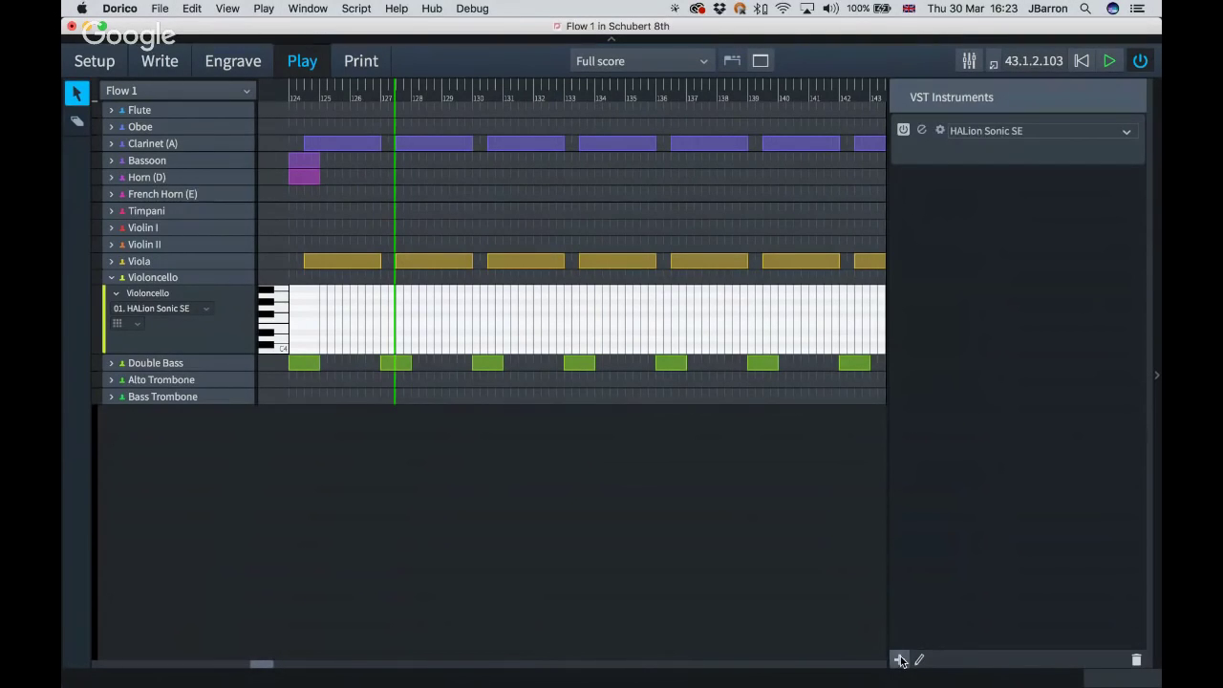
Step: Add a second VST instrument to the rack and load ARIA Player VST Multi in it
click(899, 659)
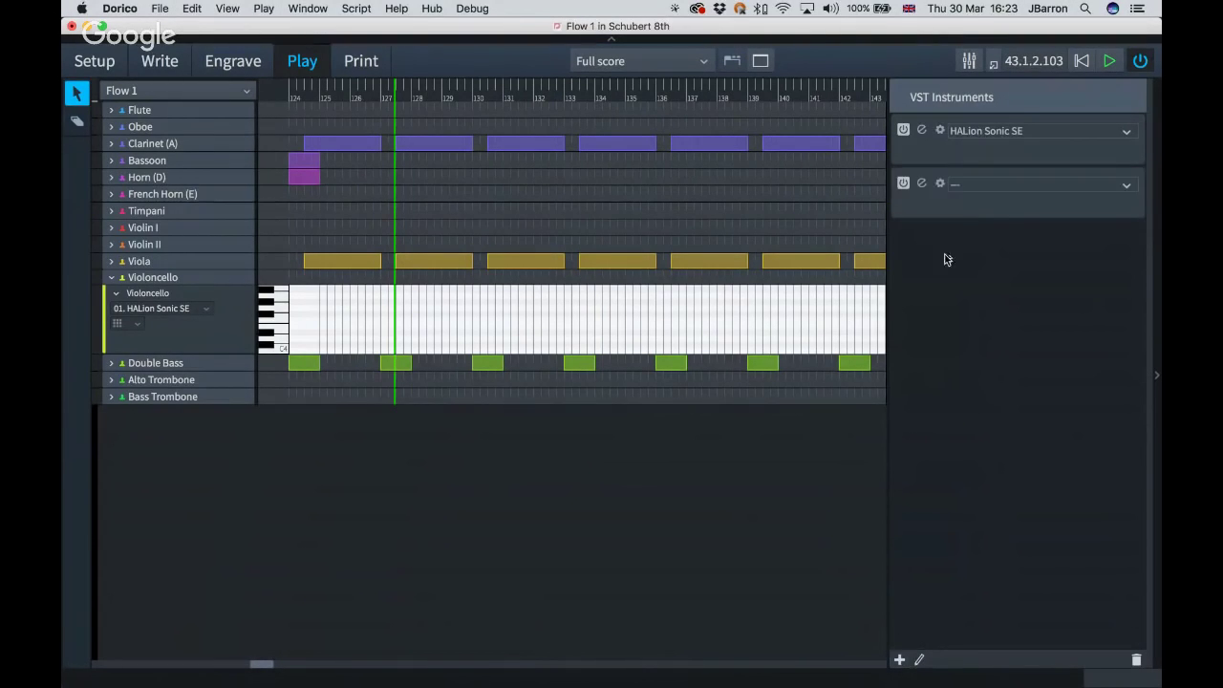
click(1047, 183)
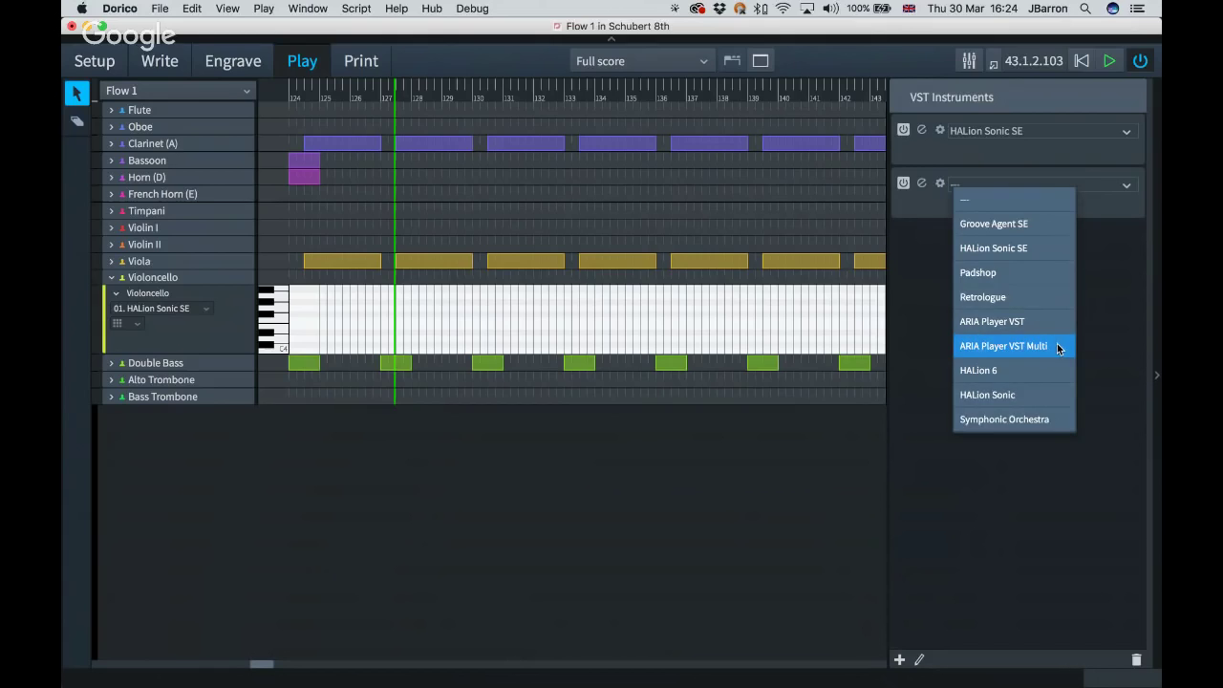
click(1058, 347)
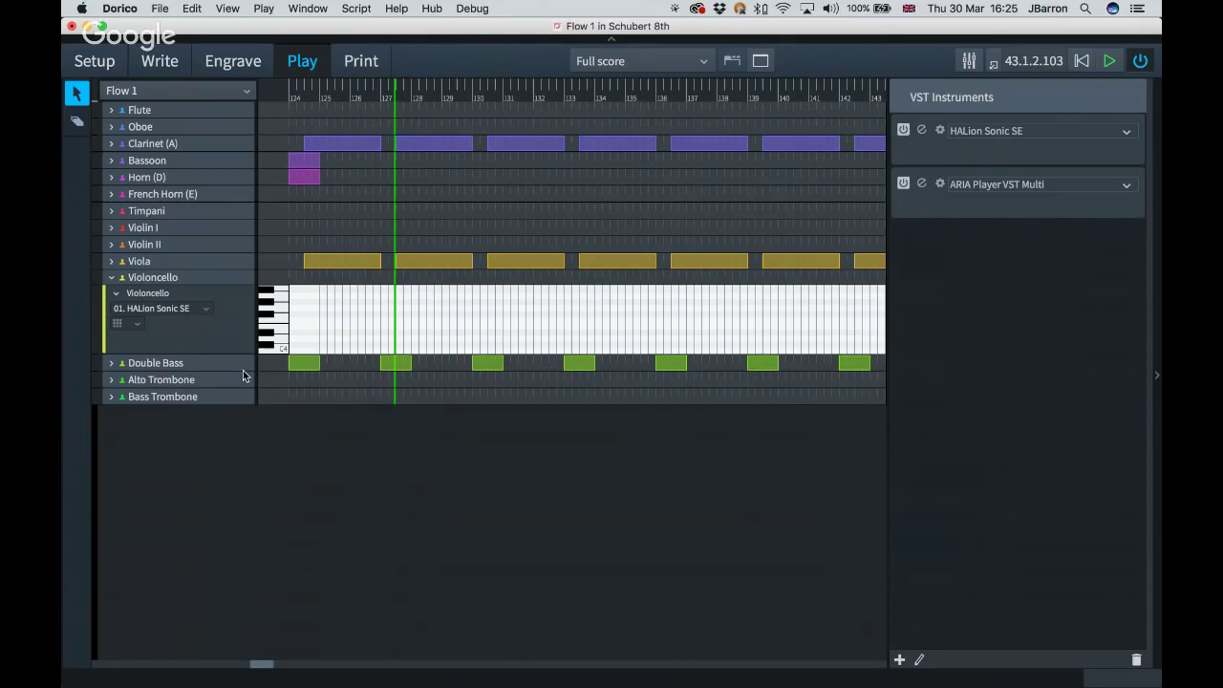
Step: Route the Violoncello track to ARIA Player VST Multi on channel 1, and open that player's window
click(207, 310)
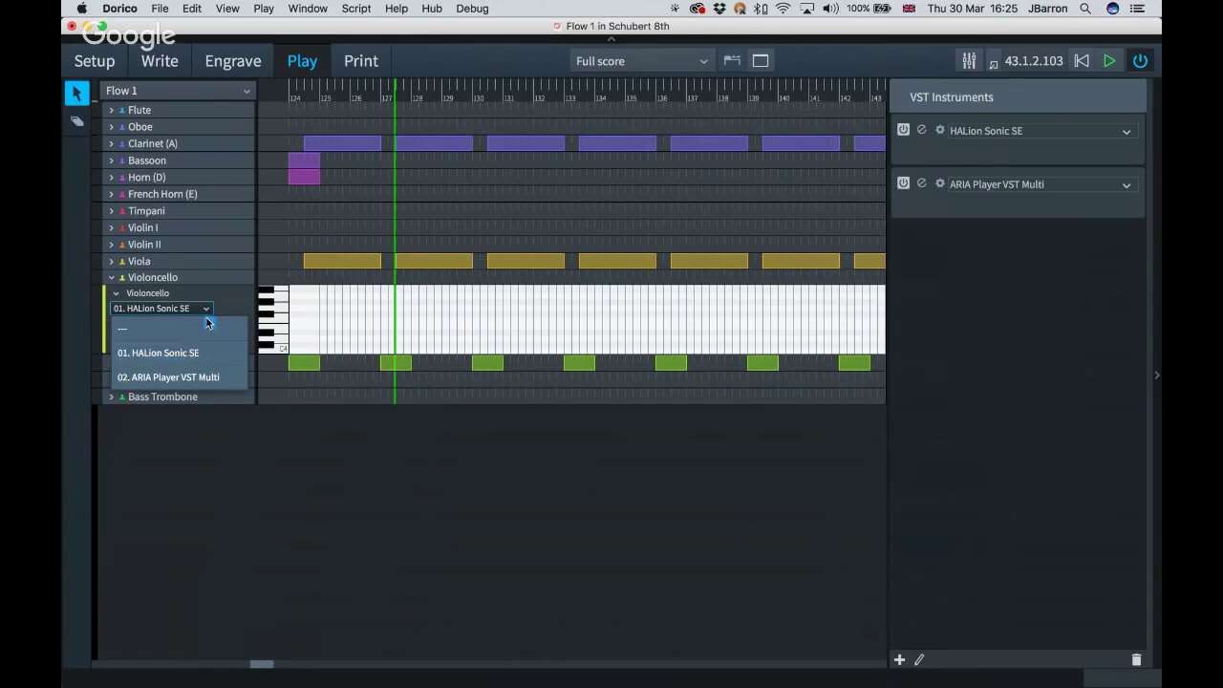
click(204, 379)
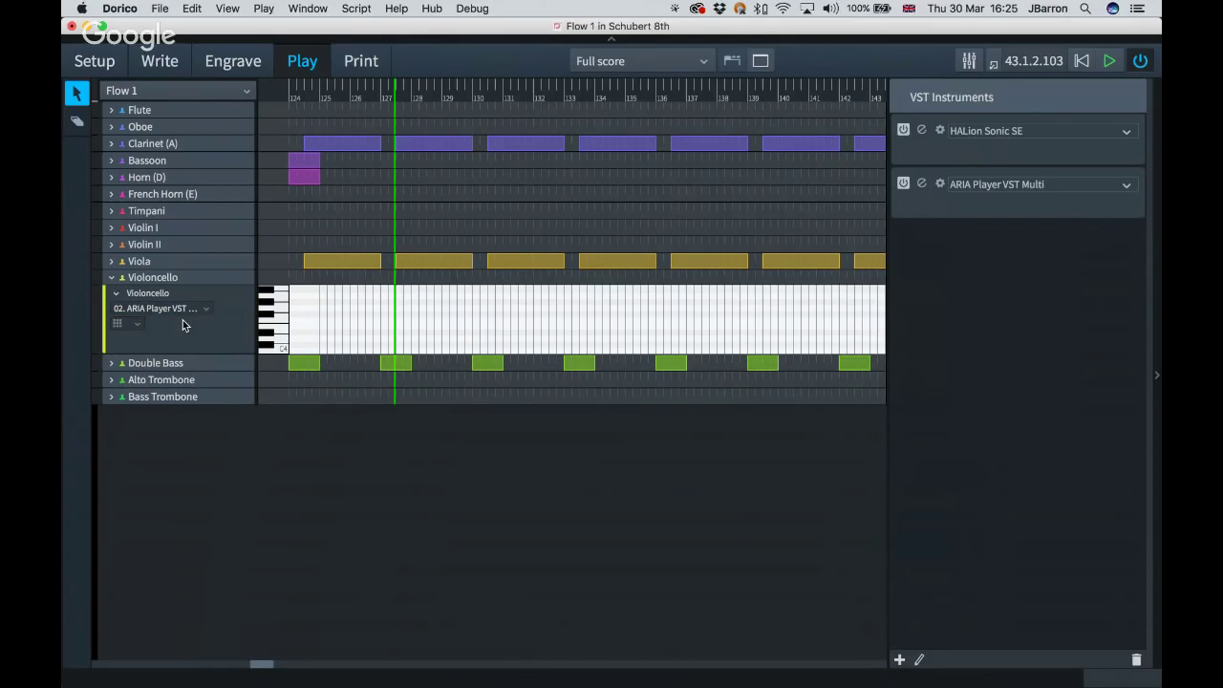
click(137, 326)
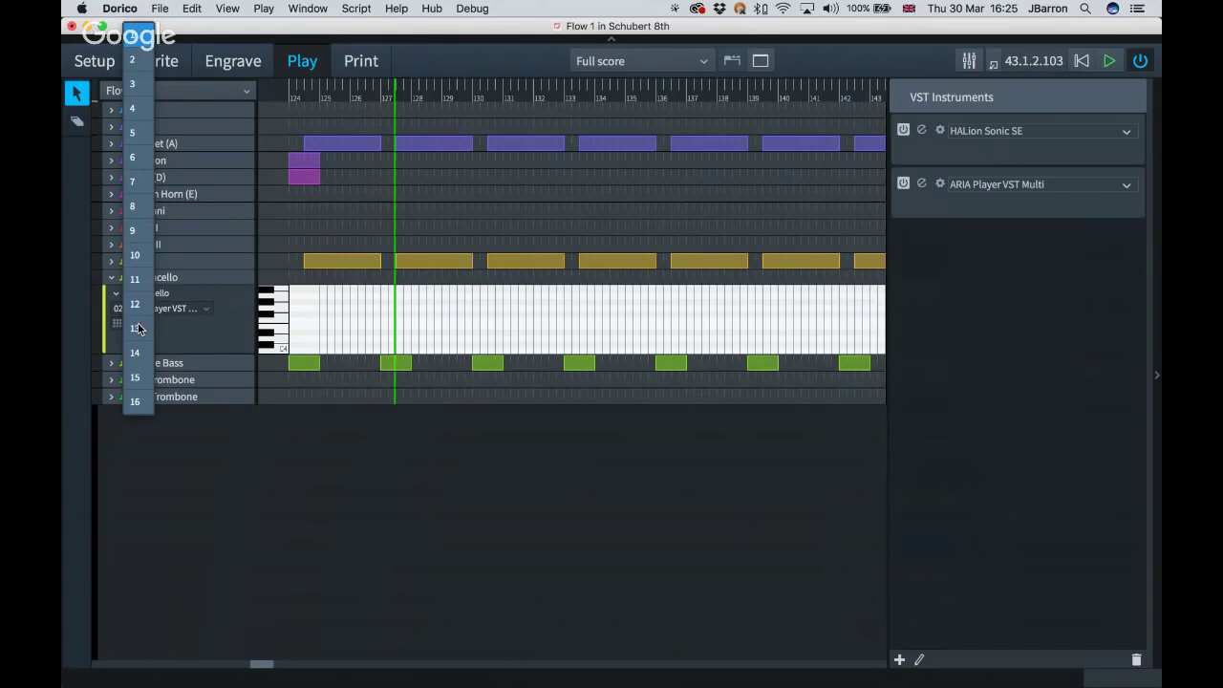
click(145, 38)
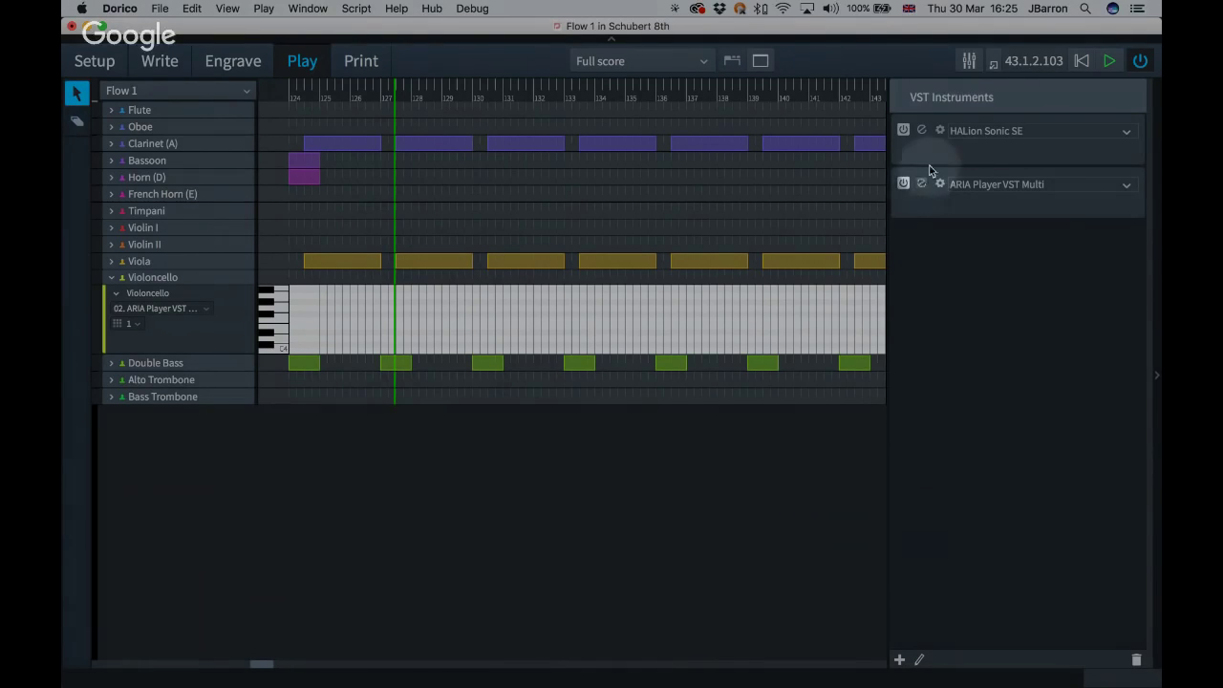
click(922, 186)
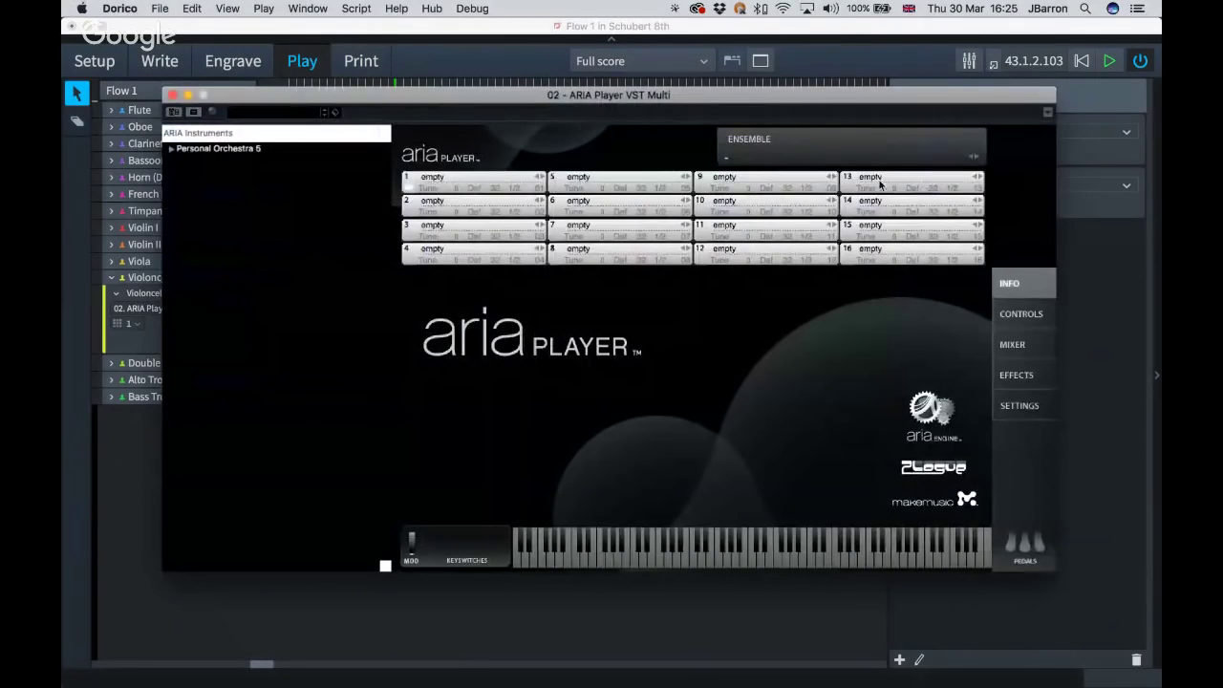
Step: Load the n-Cellos KS patch from Personal Orchestra 5's Notation section strings into ARIA Player slot 1, and return to the project window
drag(531, 96, 508, 103)
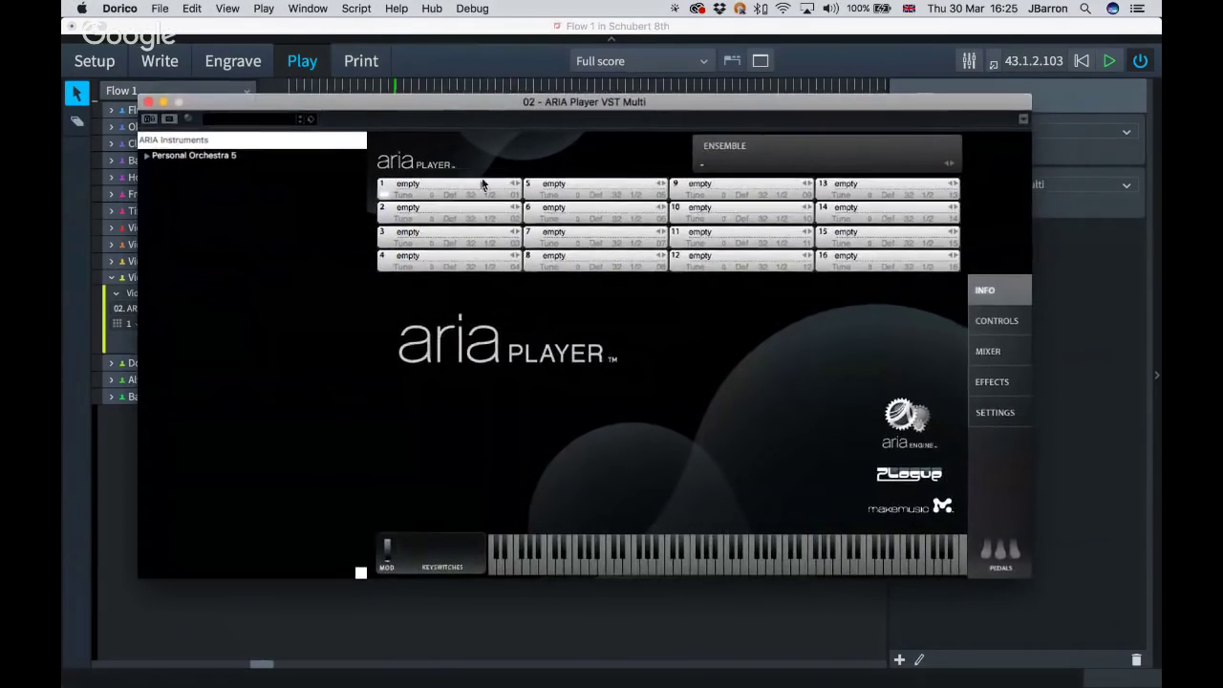
click(406, 188)
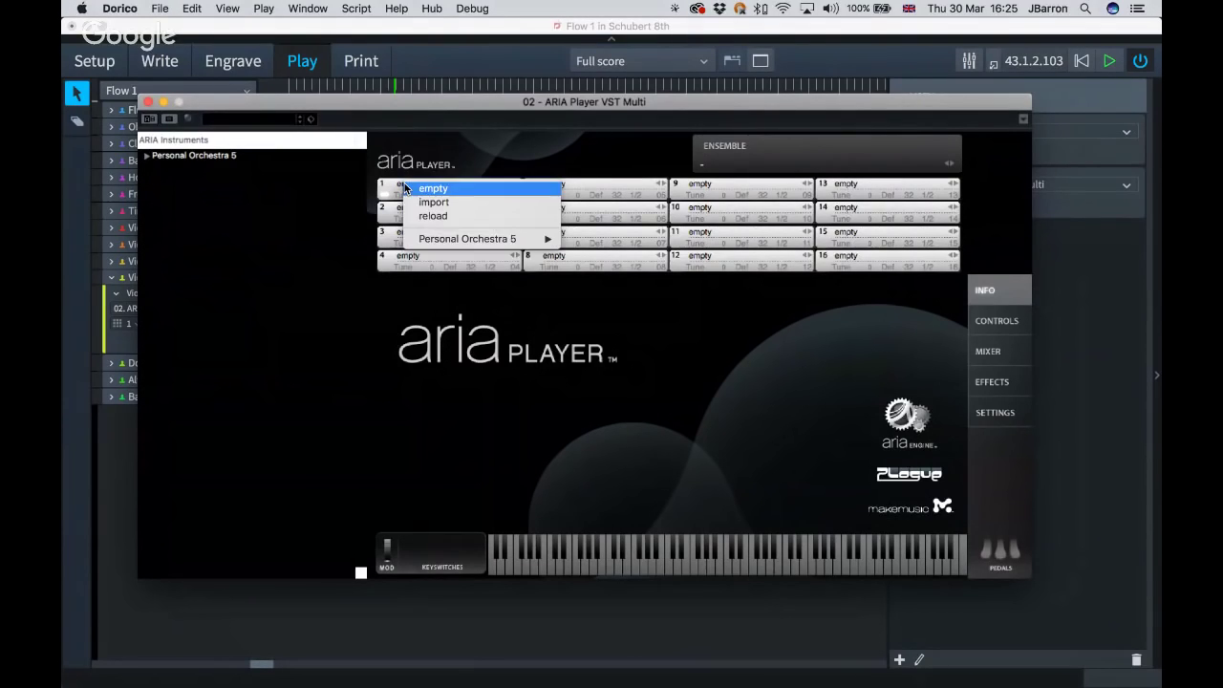
mouse_move(453, 245)
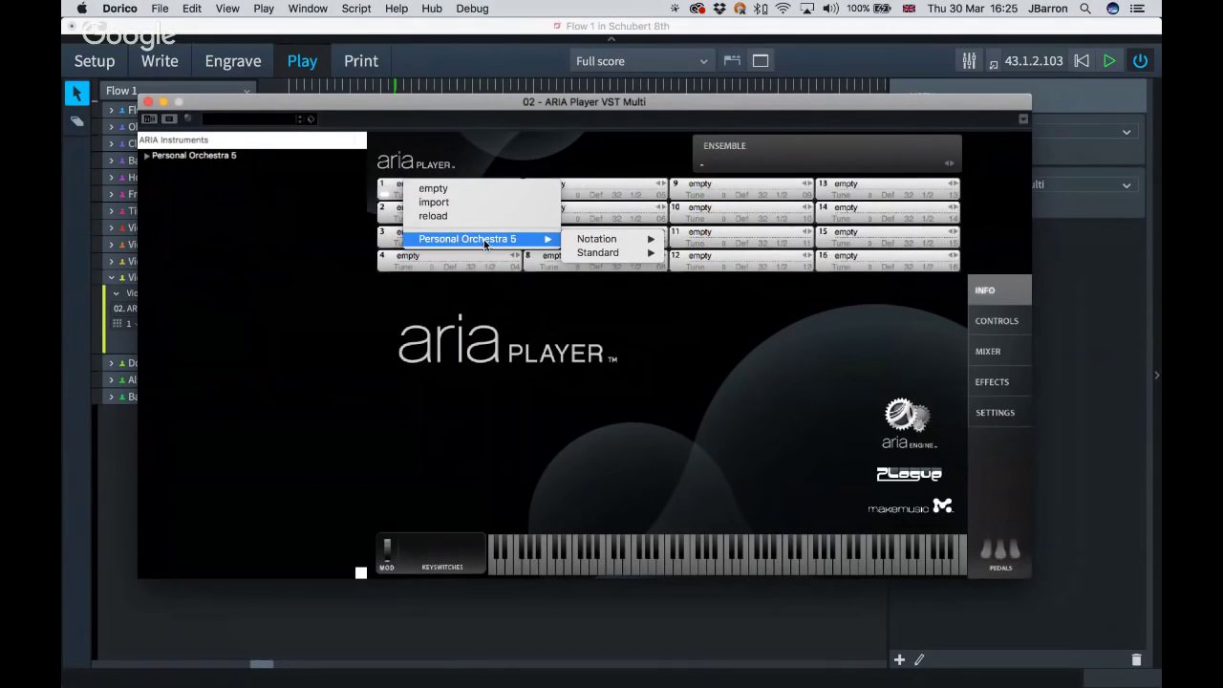
mouse_move(594, 241)
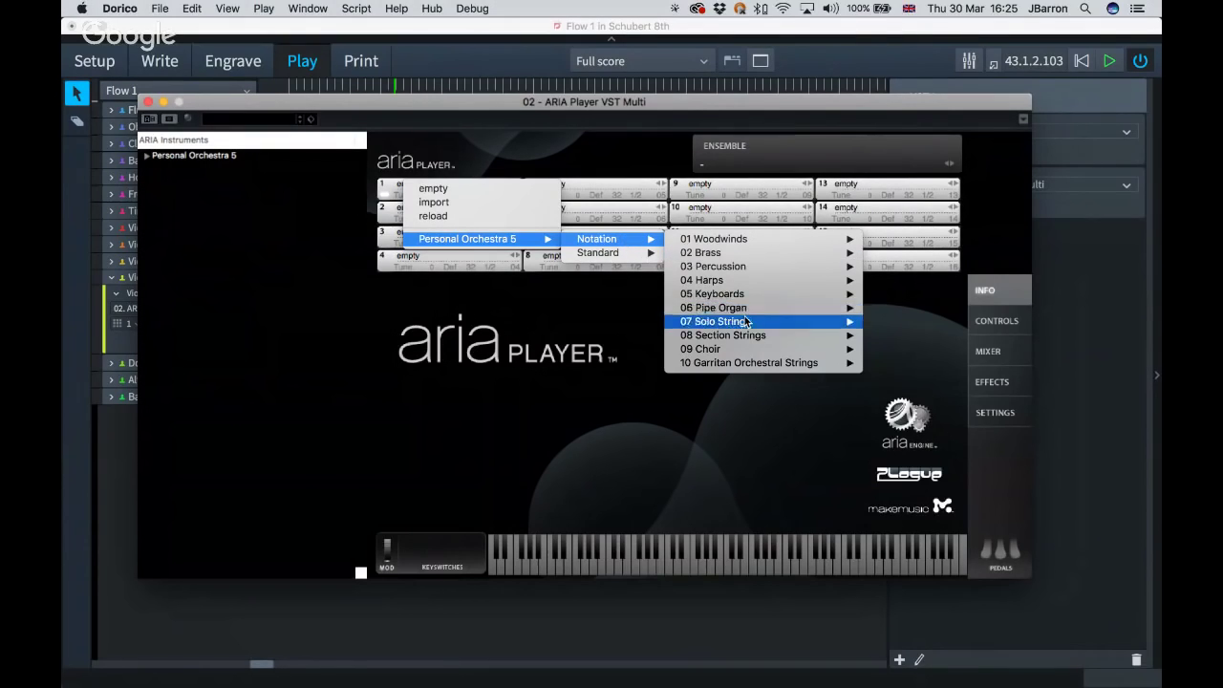
mouse_move(766, 335)
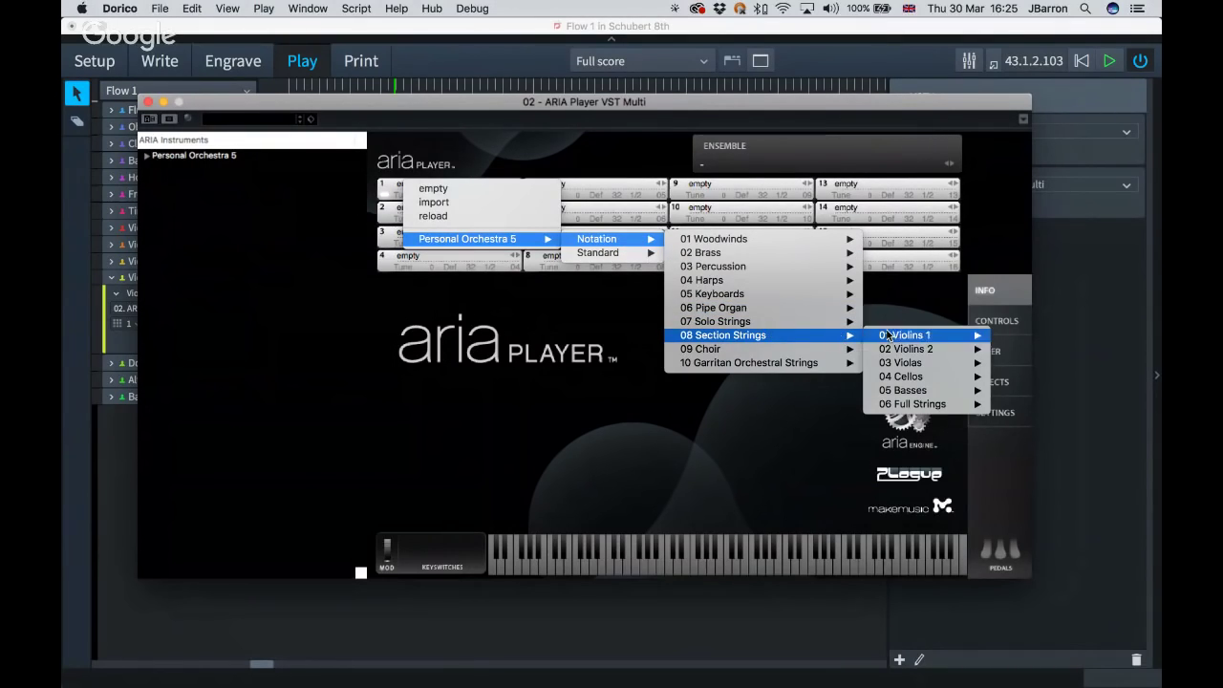
mouse_move(902, 379)
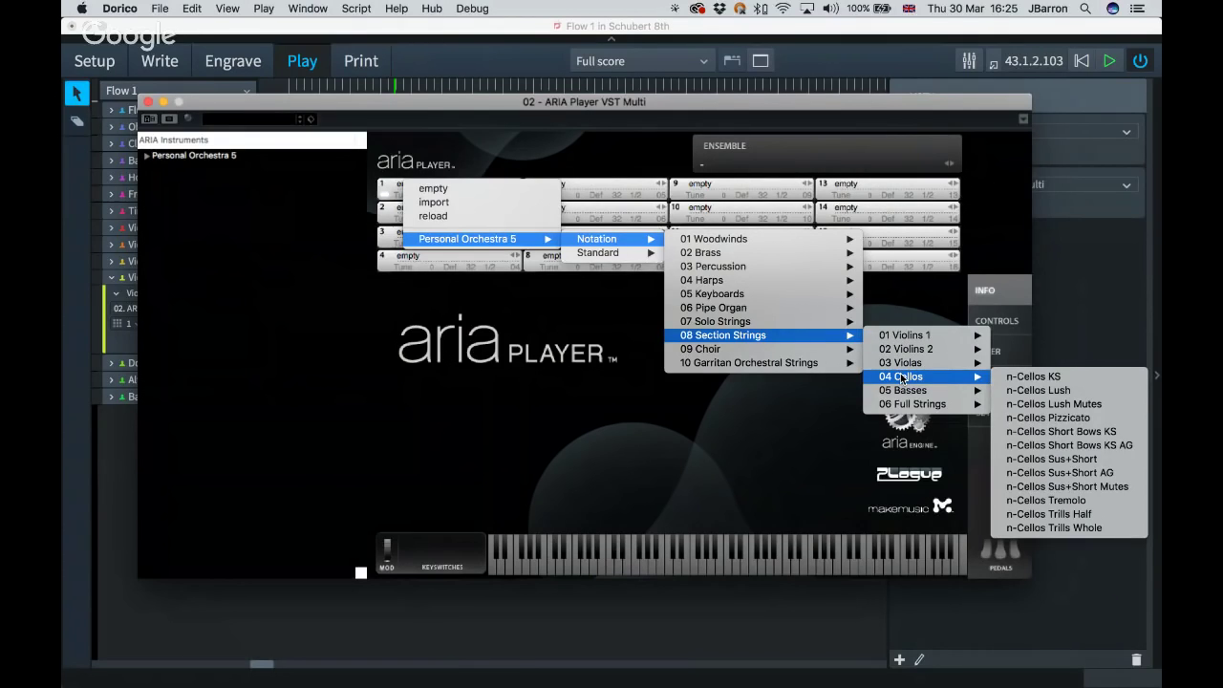
click(1071, 378)
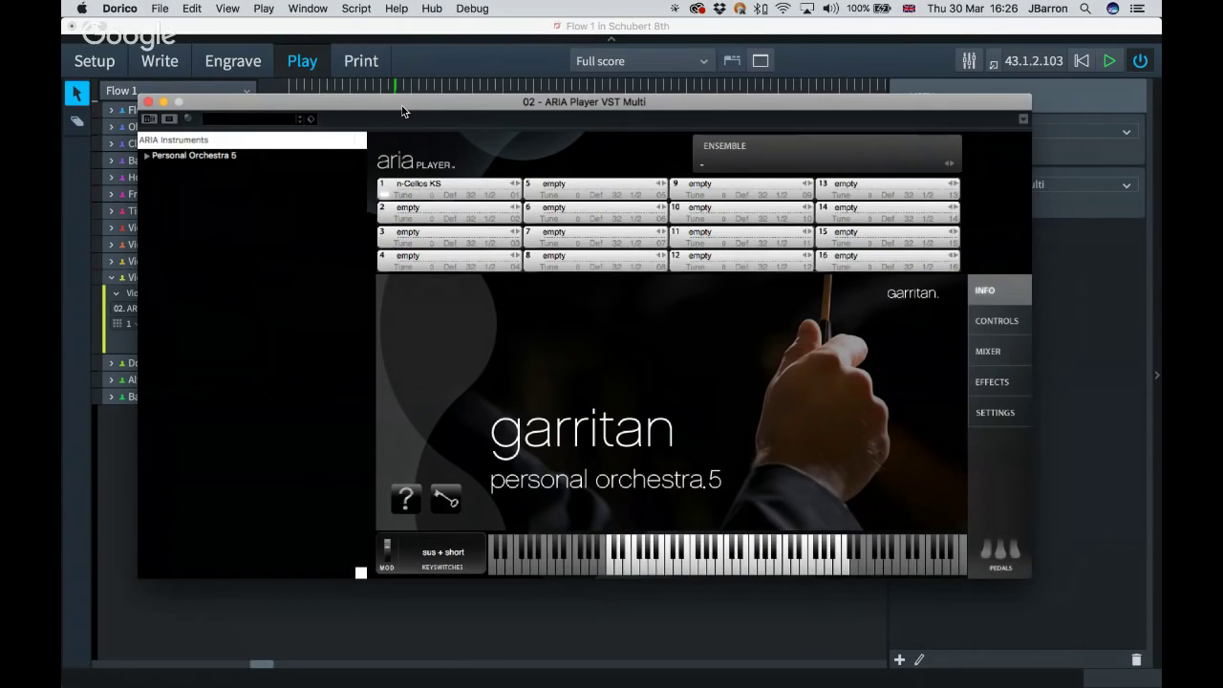
drag(397, 103, 427, 115)
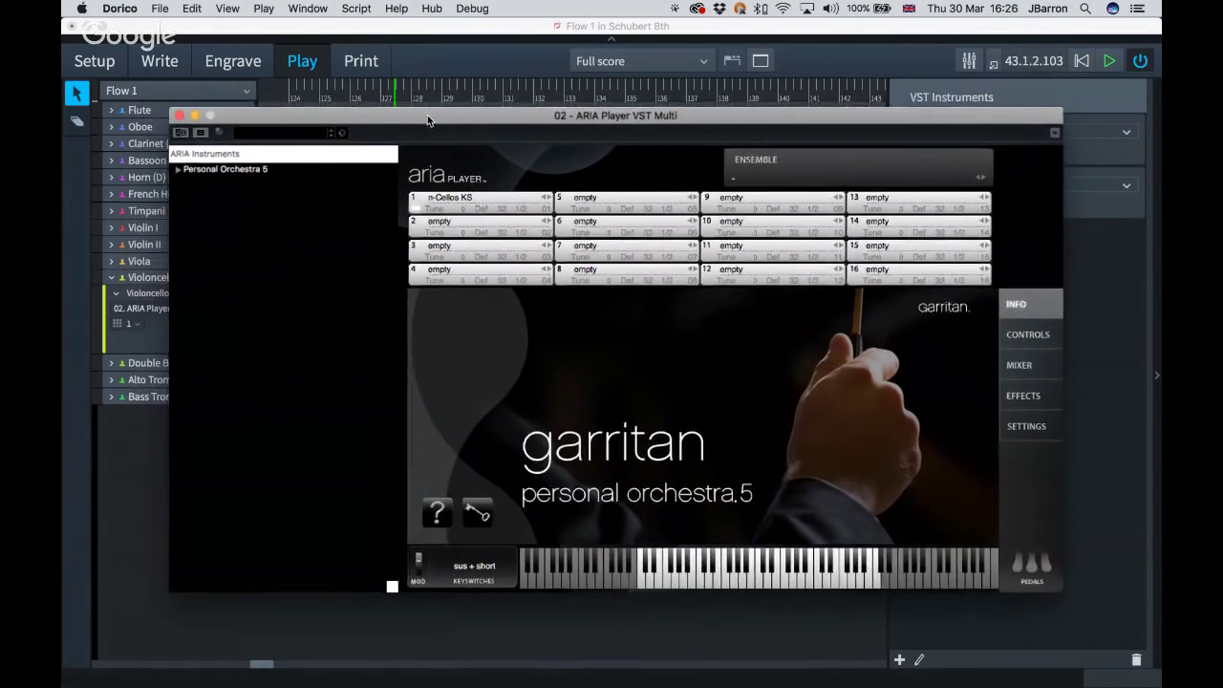
click(416, 32)
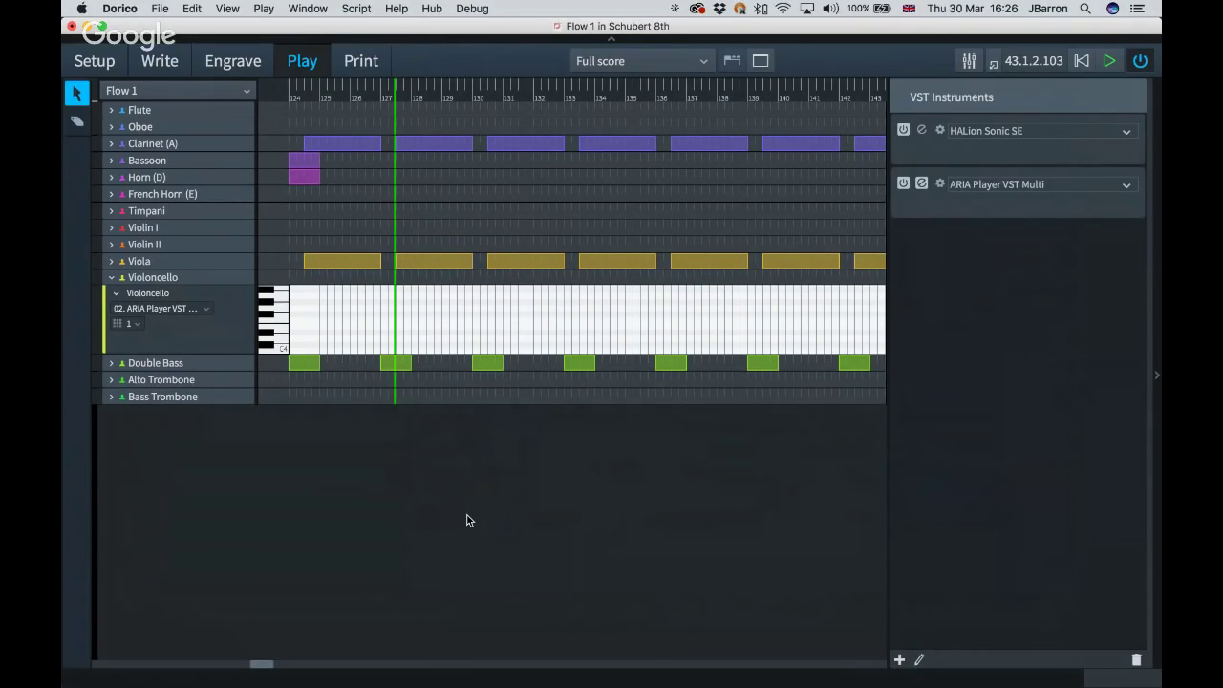
Step: Duplicate the HSO Celli Combi expression map in the Expression Maps setup, and unlock the copy for editing
click(264, 9)
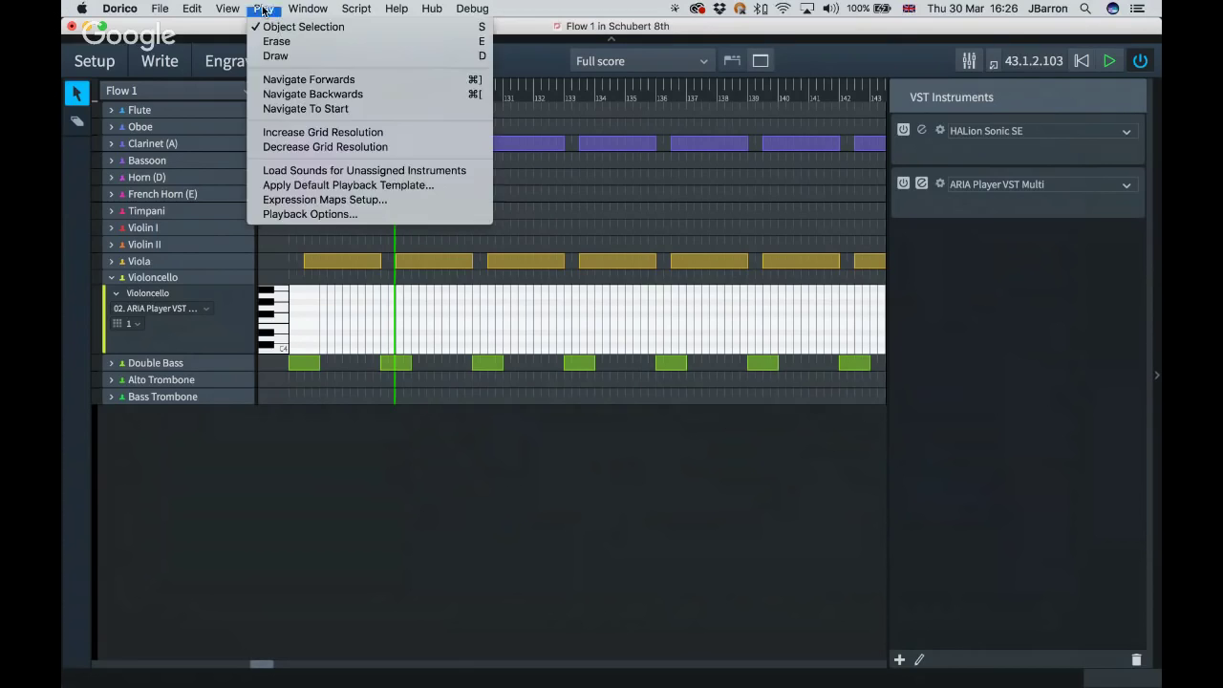
click(286, 199)
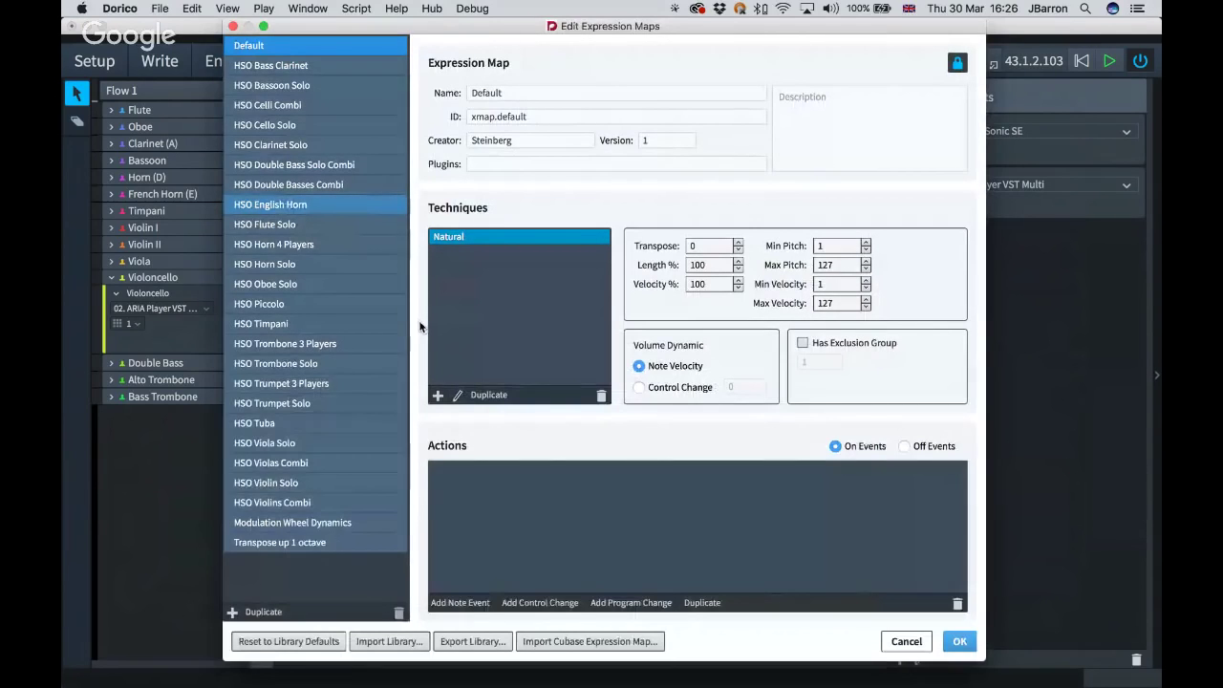
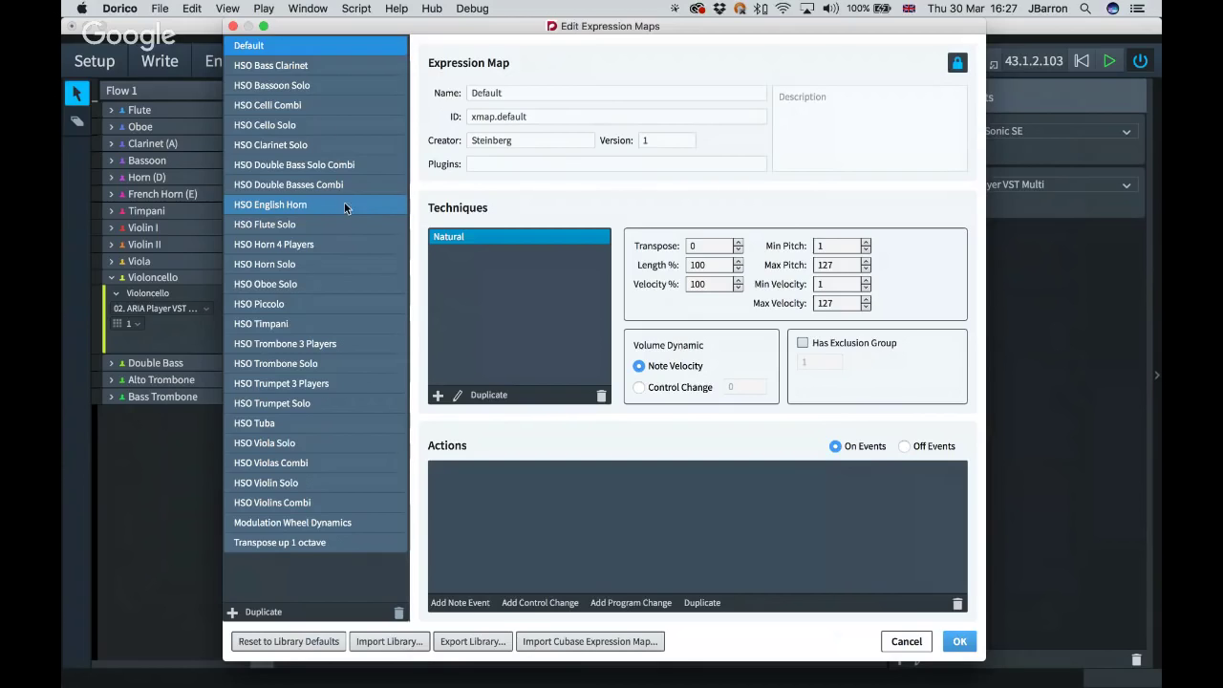
click(295, 106)
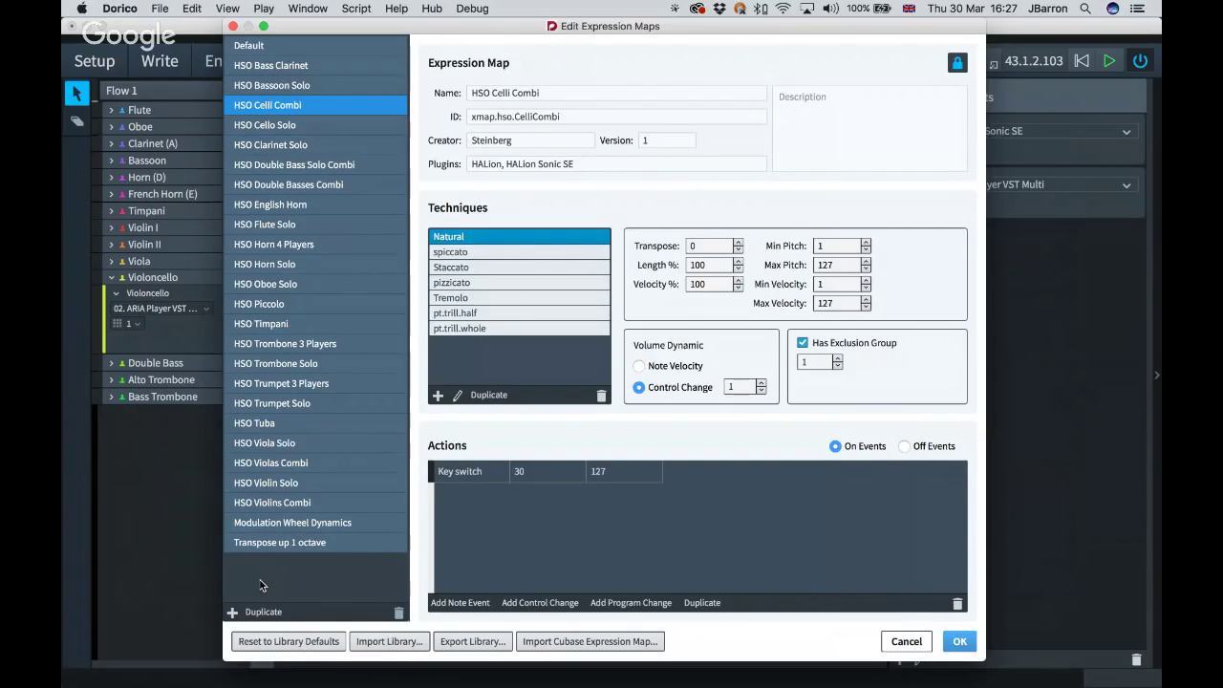
click(264, 611)
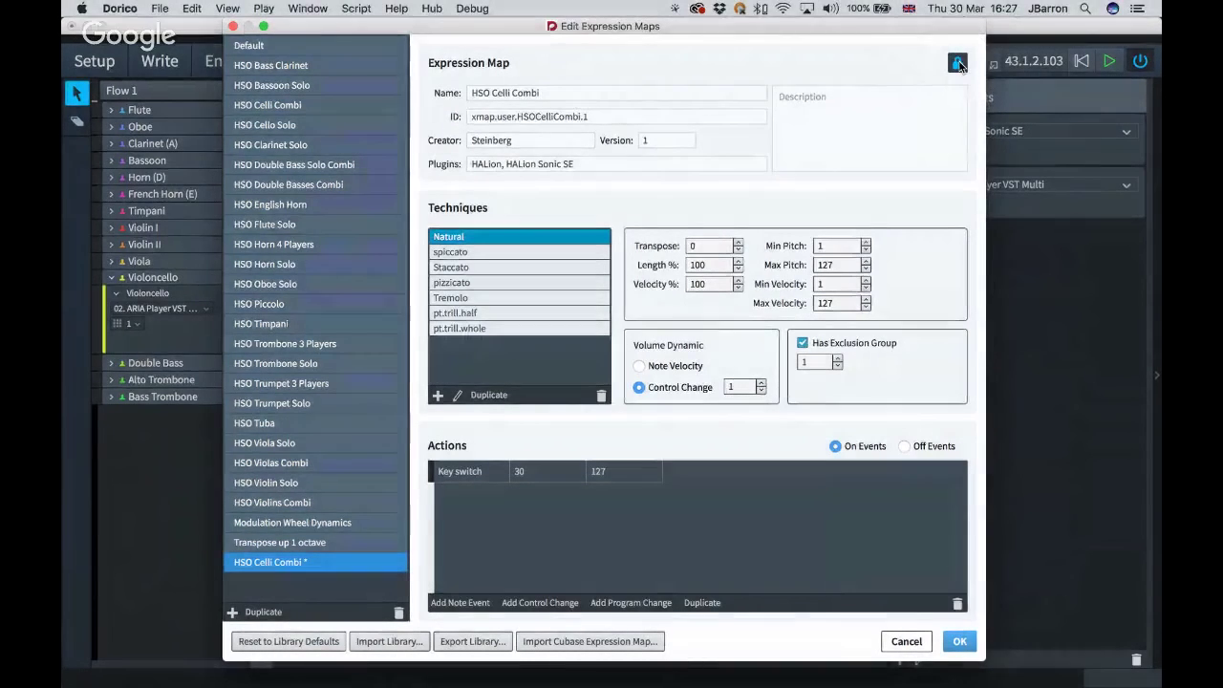
click(959, 62)
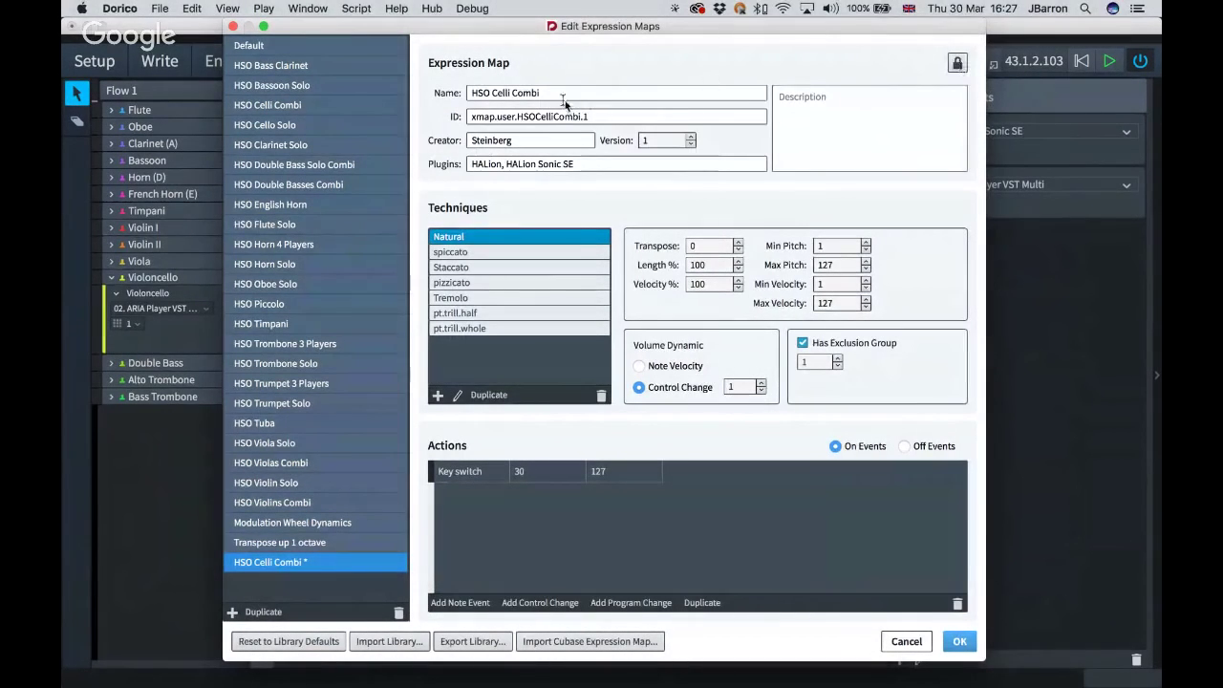
Step: Rename the duplicated expression map GPO Celli Combi and change its ID to xmap.user.GPOCelliCombi.1
click(509, 91)
double_click(481, 93)
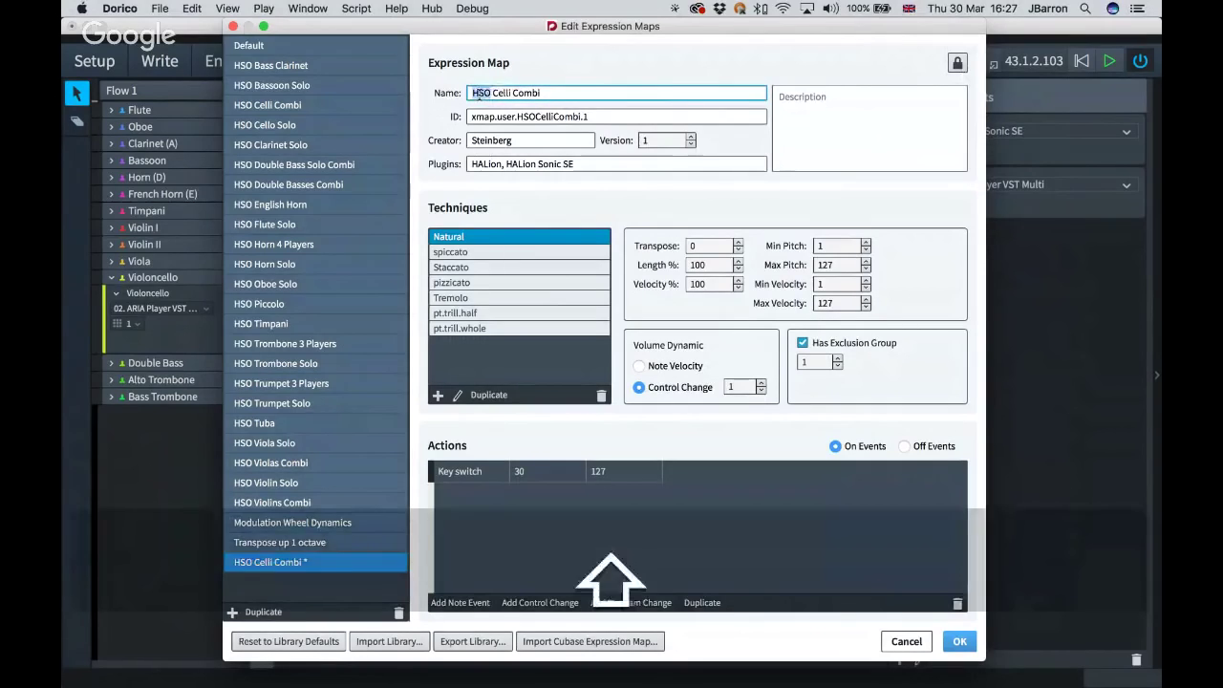
text(GPO)
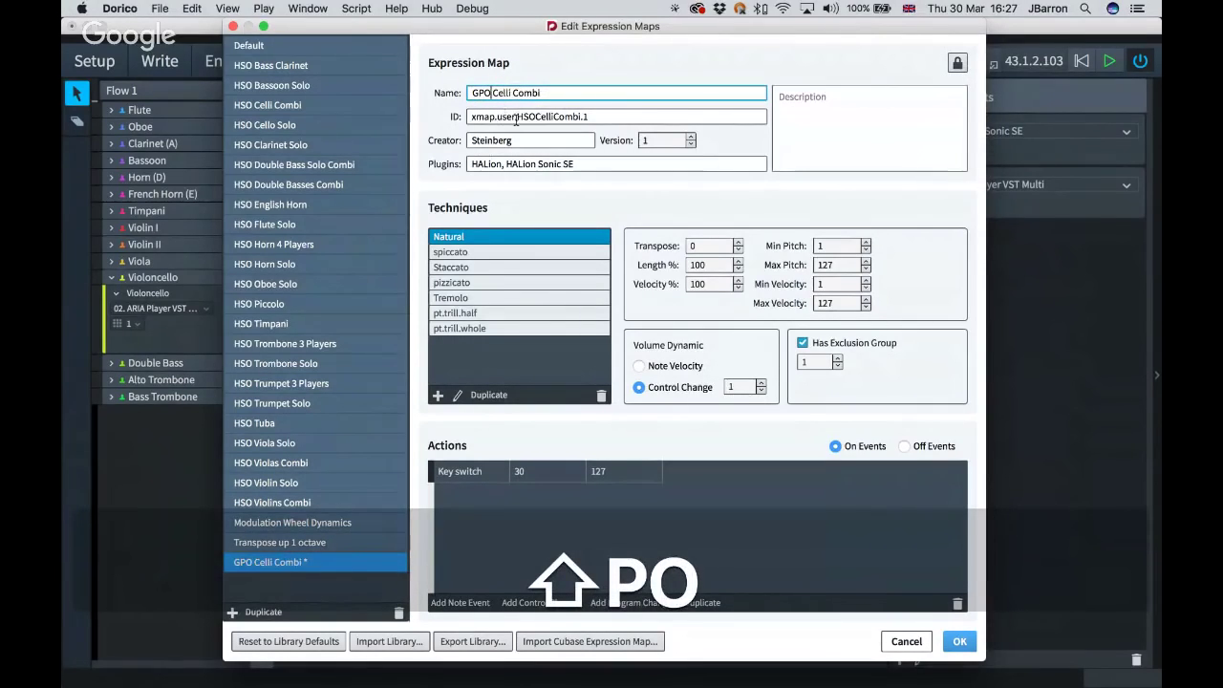
click(525, 117)
key(Right)
key(BackSpace)
key(BackSpace)
key(BackSpace)
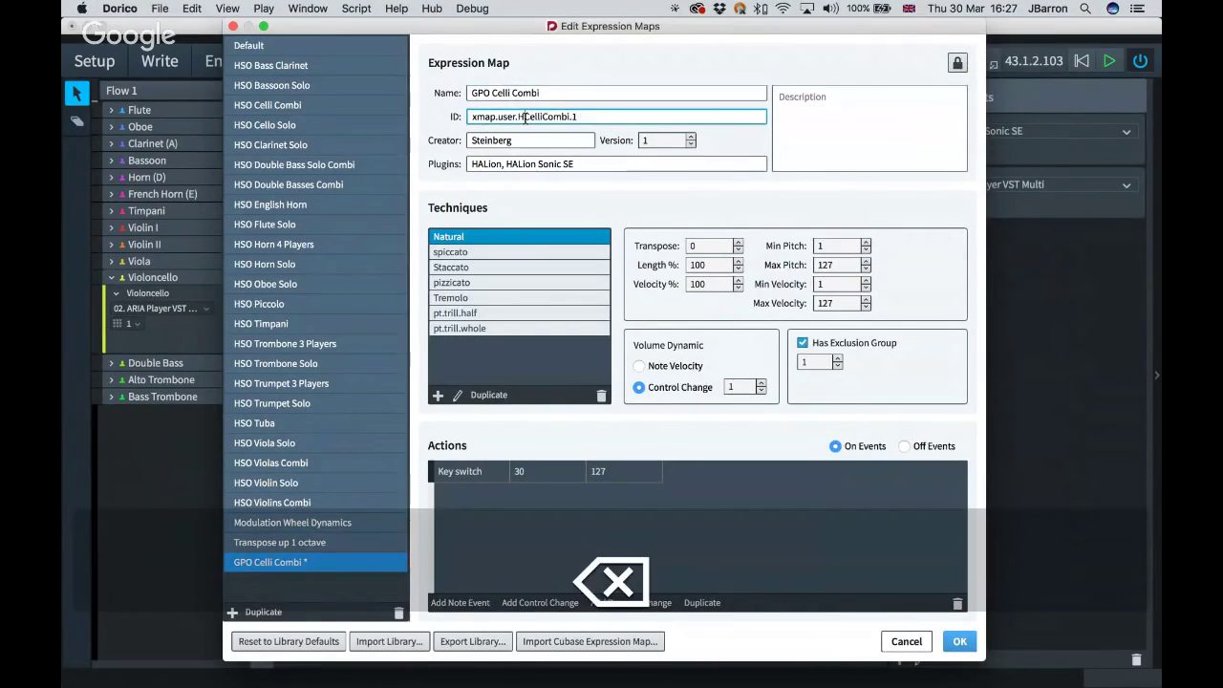
text(GPO)
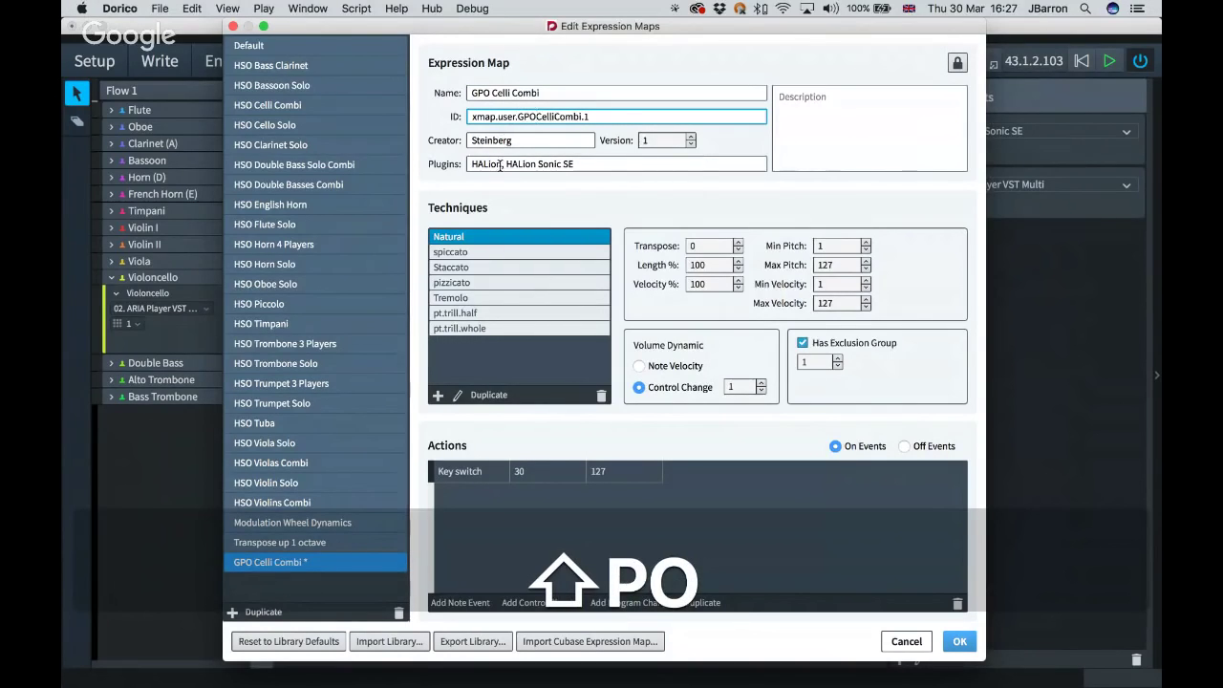
Step: Replace the plug-ins listed for the GPO Celli Combi expression map with GPO5
click(586, 163)
drag(586, 163, 453, 165)
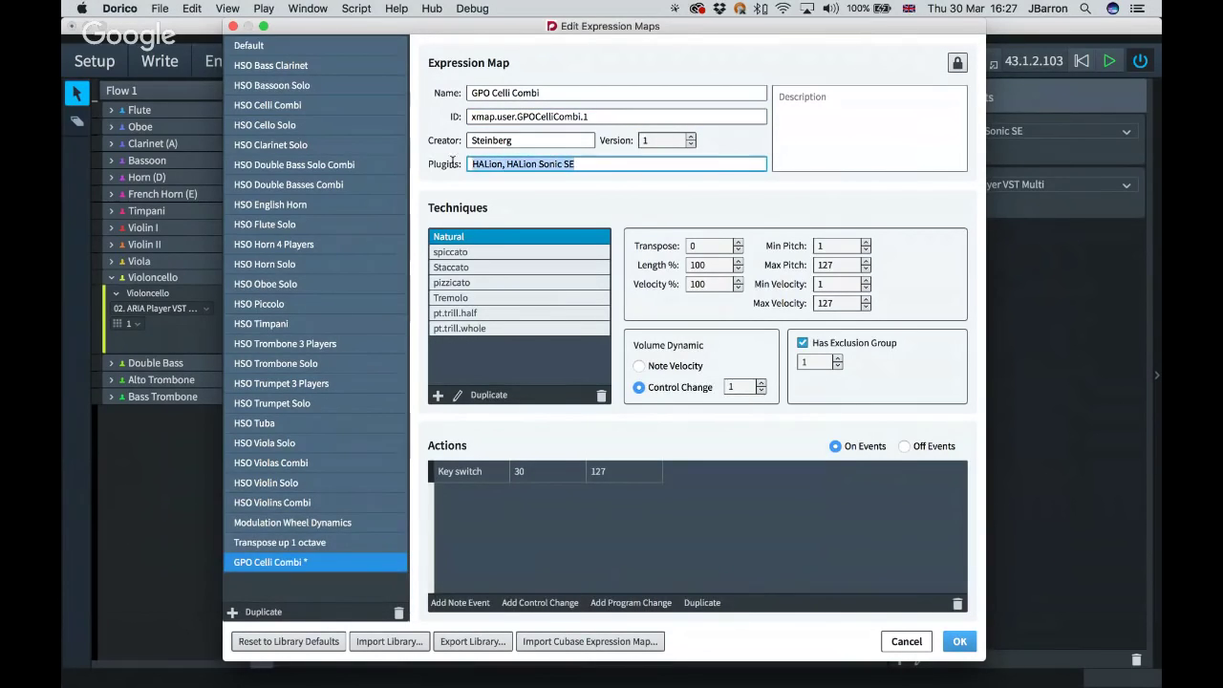
text(GPO5)
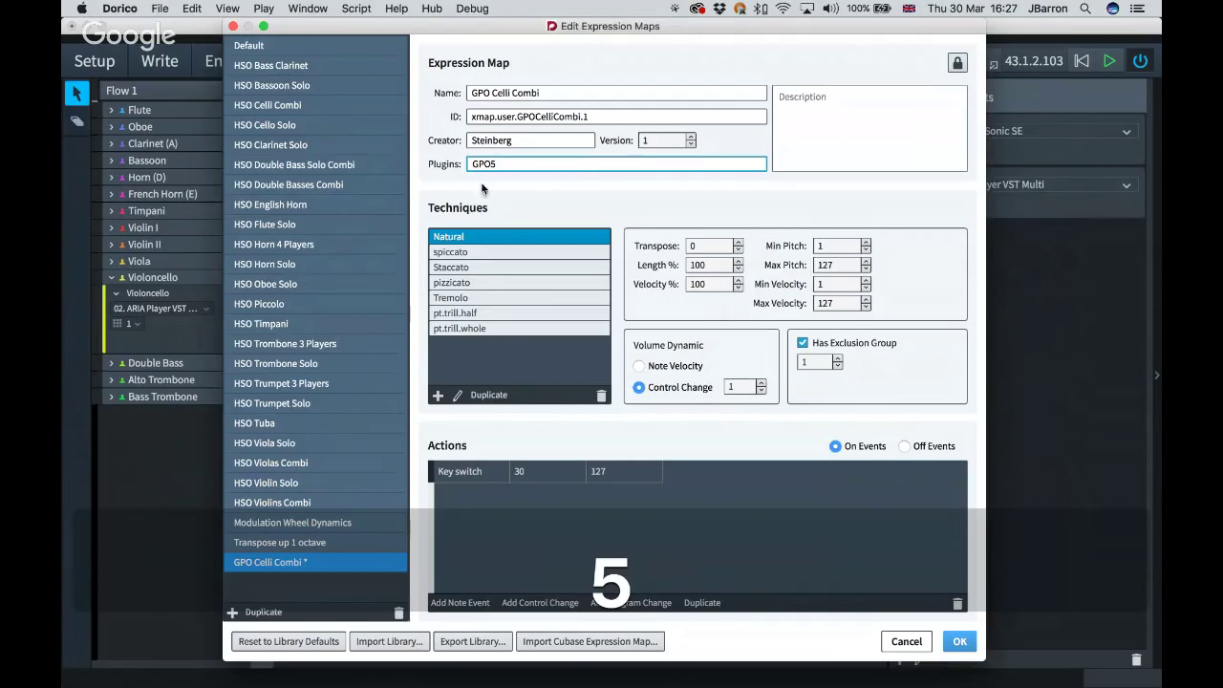
Step: Set the key switch of the pizzicato technique in the GPO Celli Combi map to 5, and save the expression maps
click(463, 282)
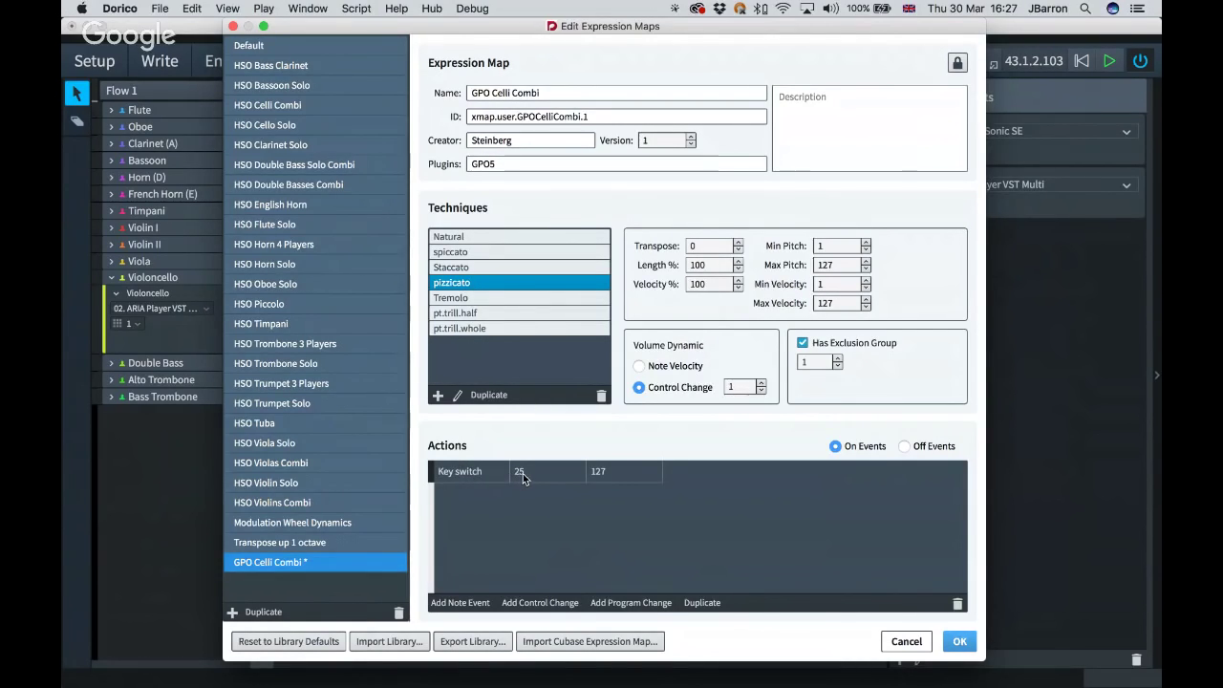
click(473, 268)
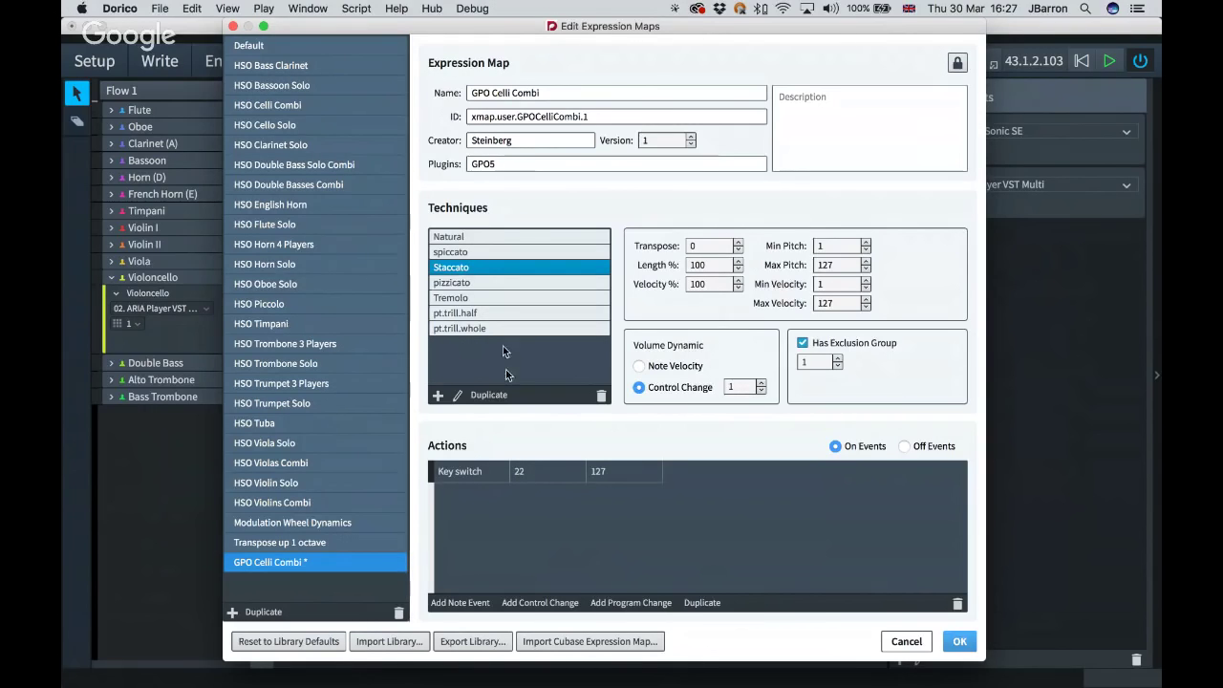
click(470, 254)
click(468, 238)
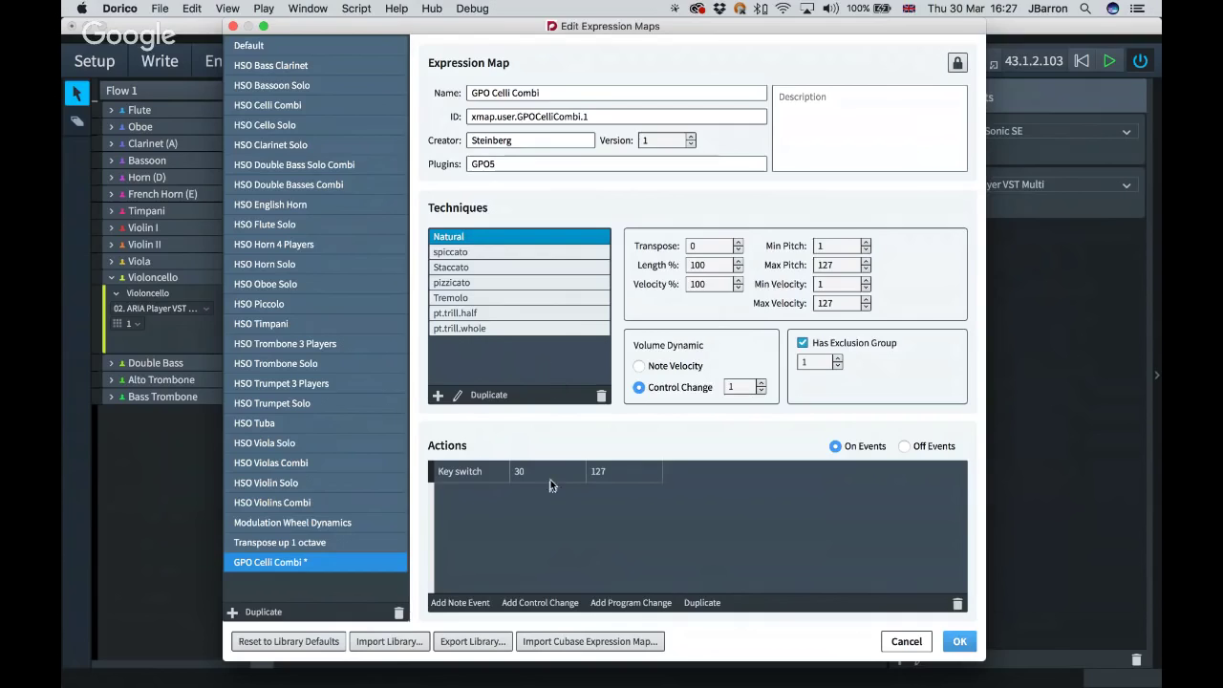
click(466, 283)
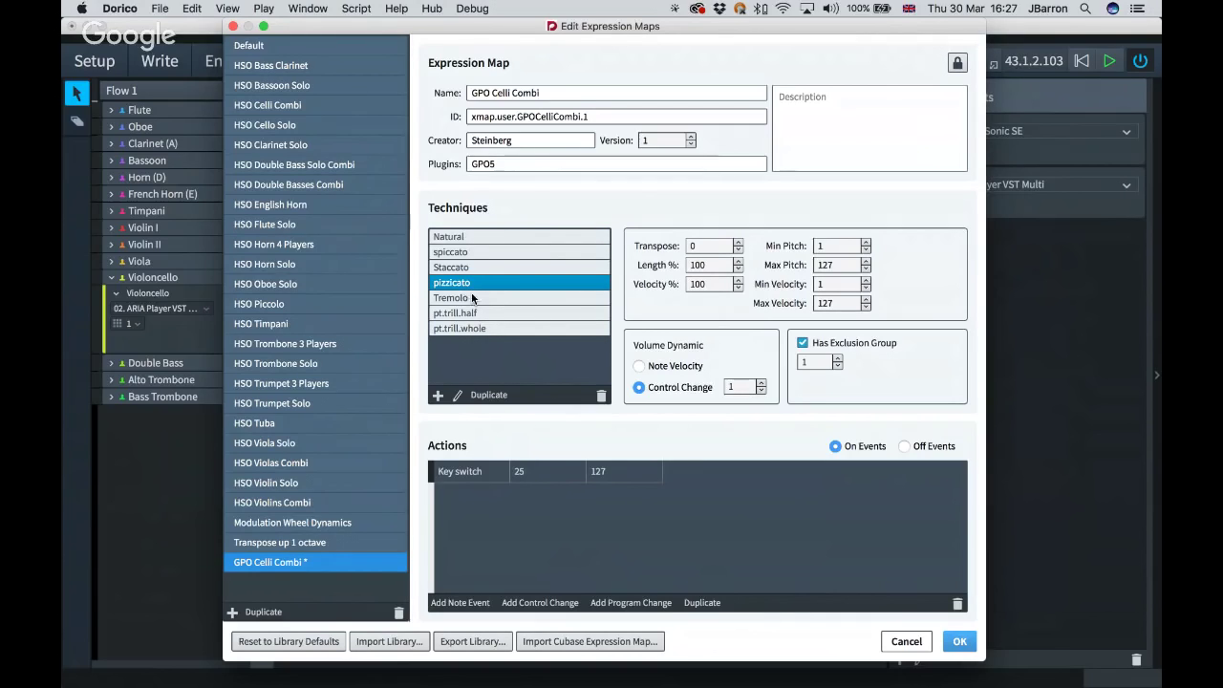
double_click(523, 472)
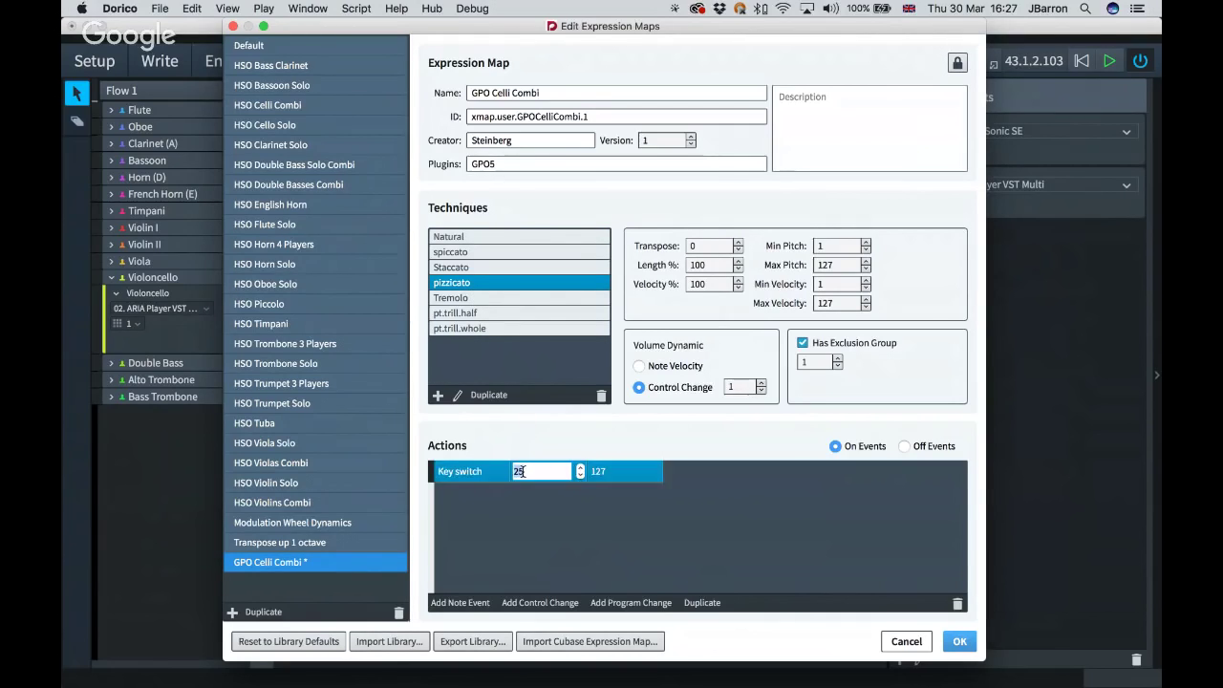
text(5)
key(Return)
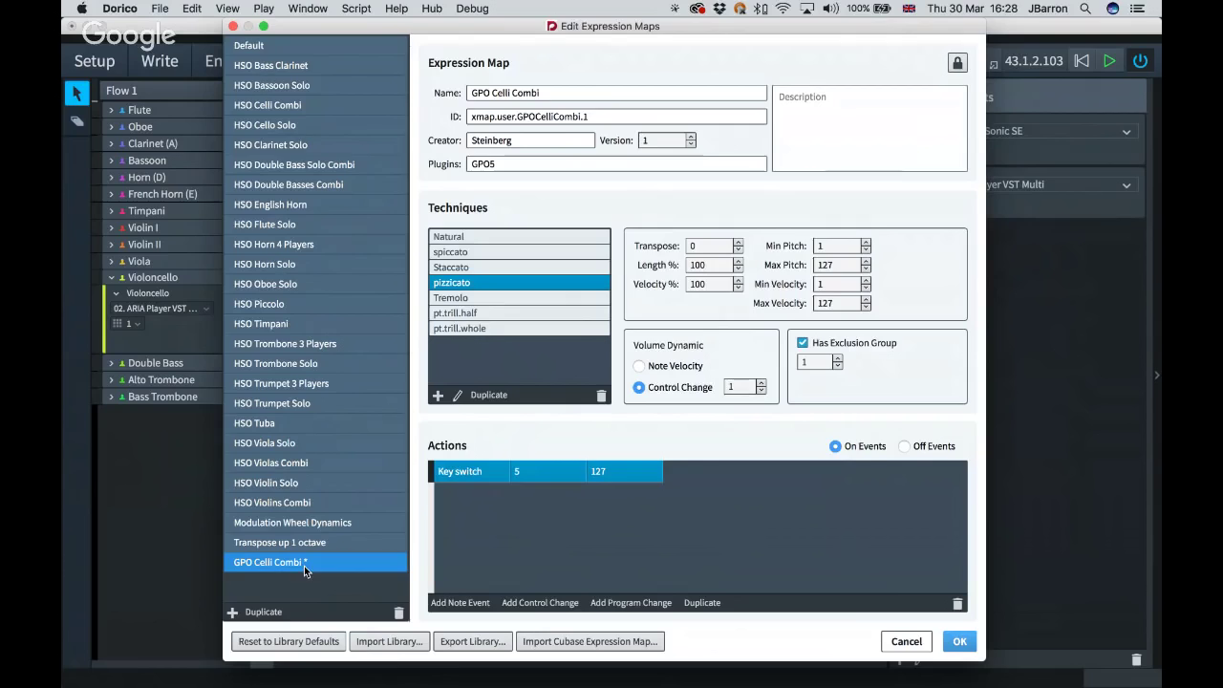
click(960, 641)
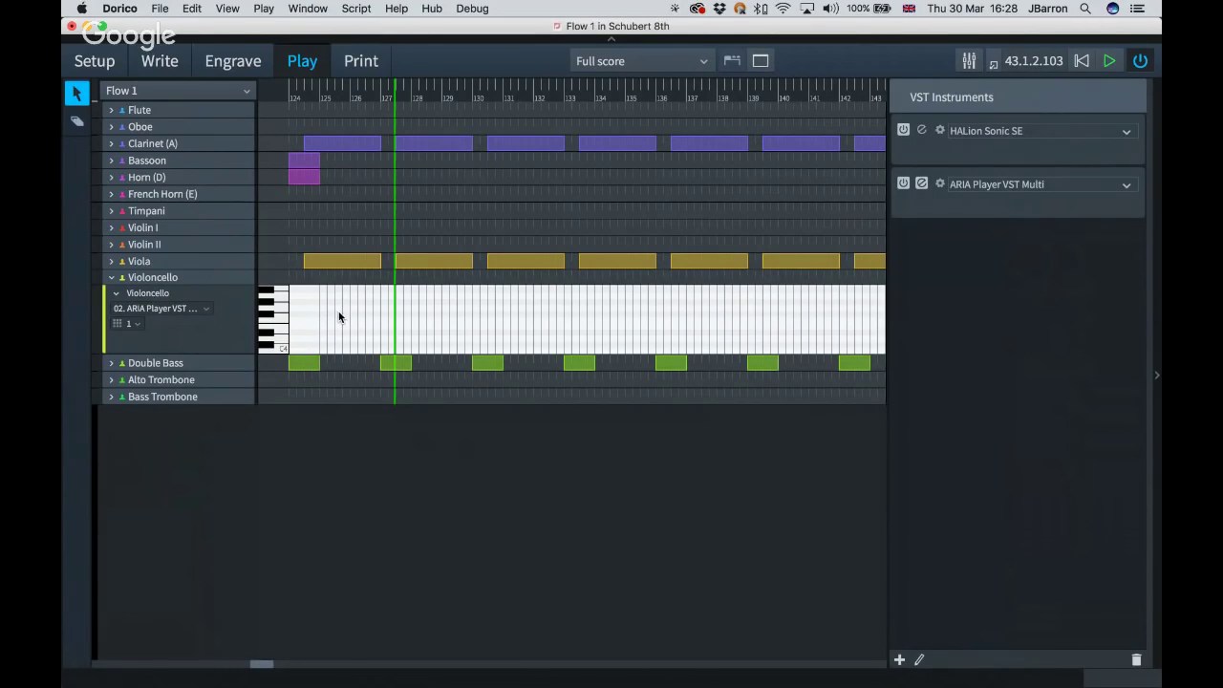
Step: Assign the GPO Celli Combi expression map to MIDI channel 1 of ARIA Player VST Multi
click(940, 184)
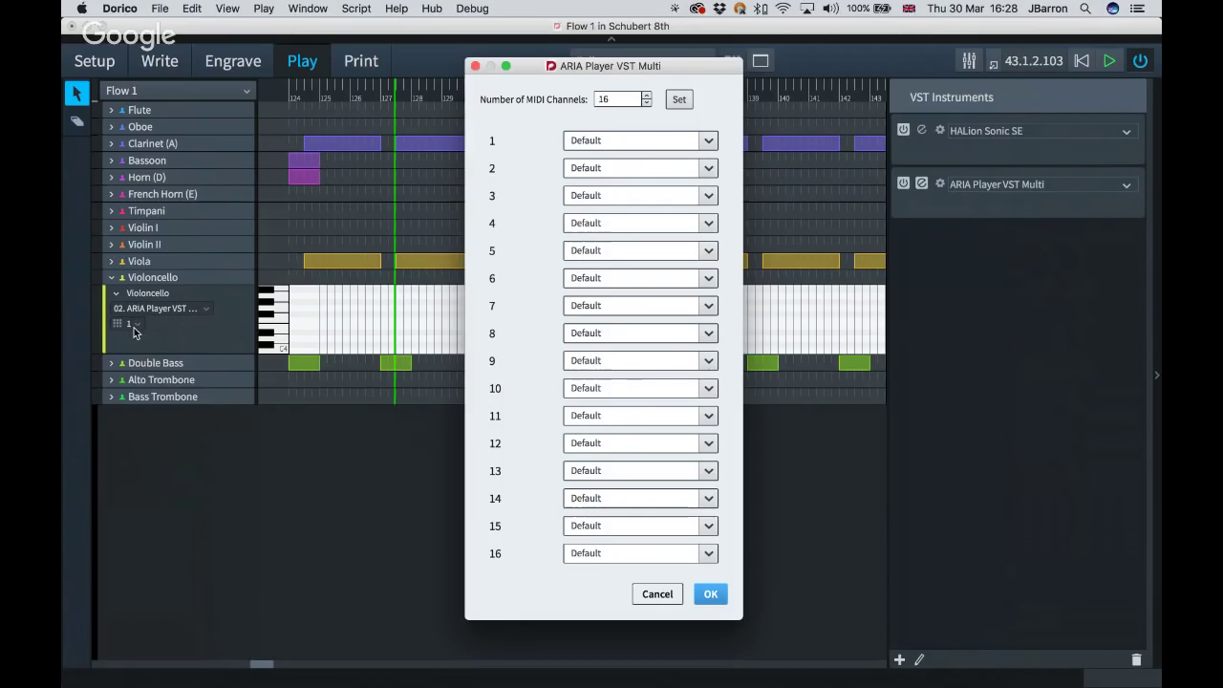
click(709, 141)
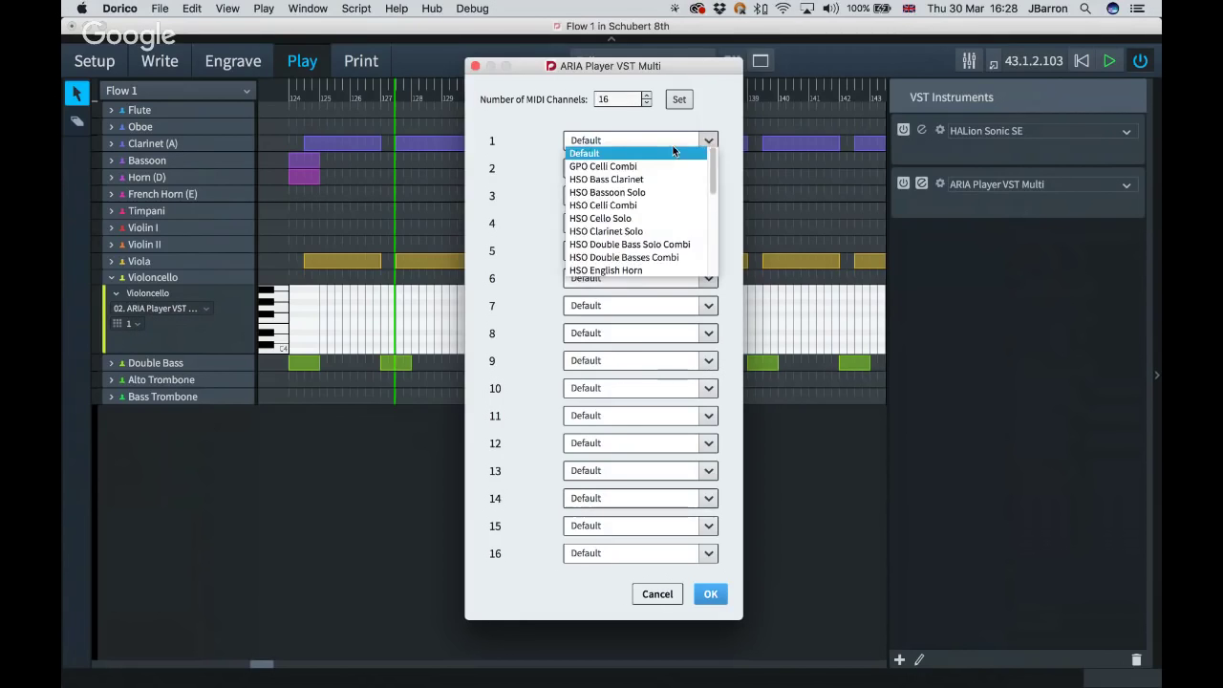
click(608, 170)
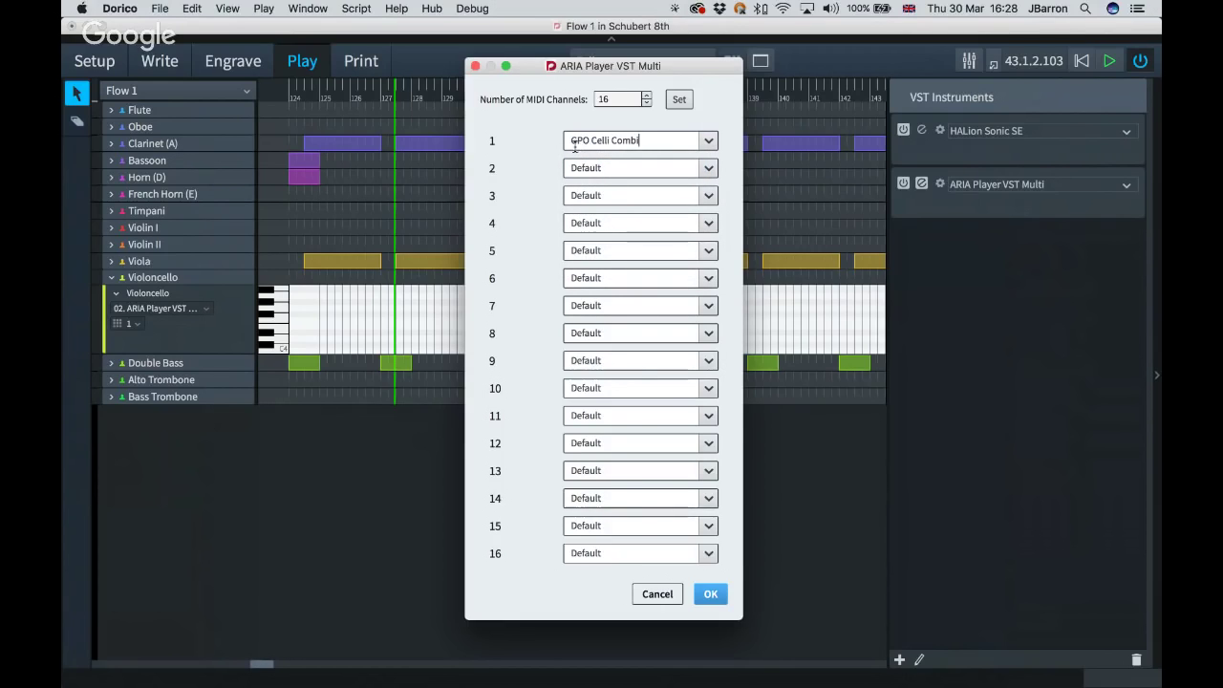
click(709, 593)
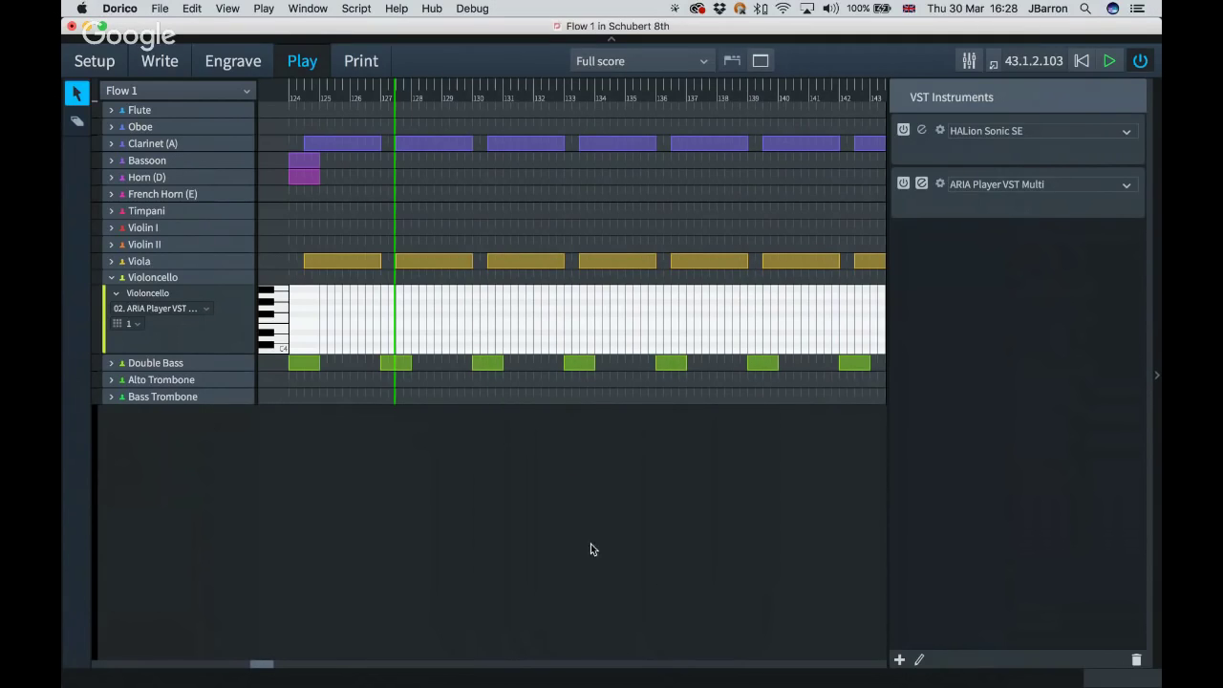
Step: Switch to Write mode and play the score from the Violoncello's pizz. marking for a few bars, stopping after the lyric phrase
key(super+2)
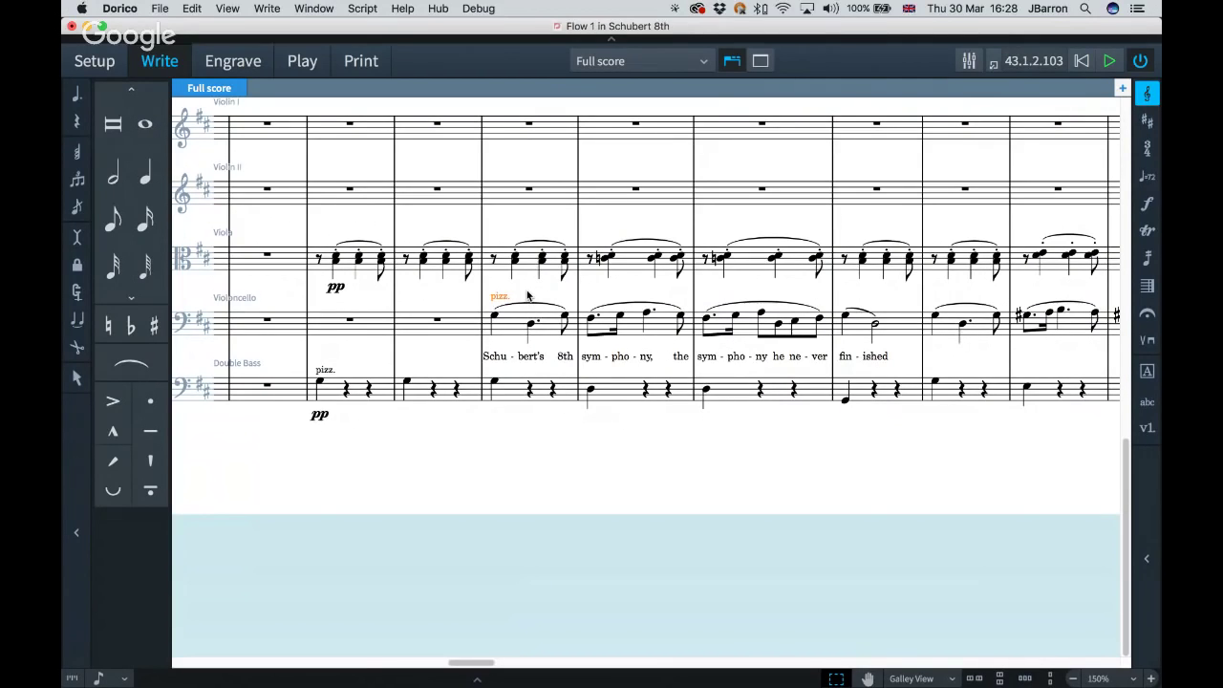
key(shift+space)
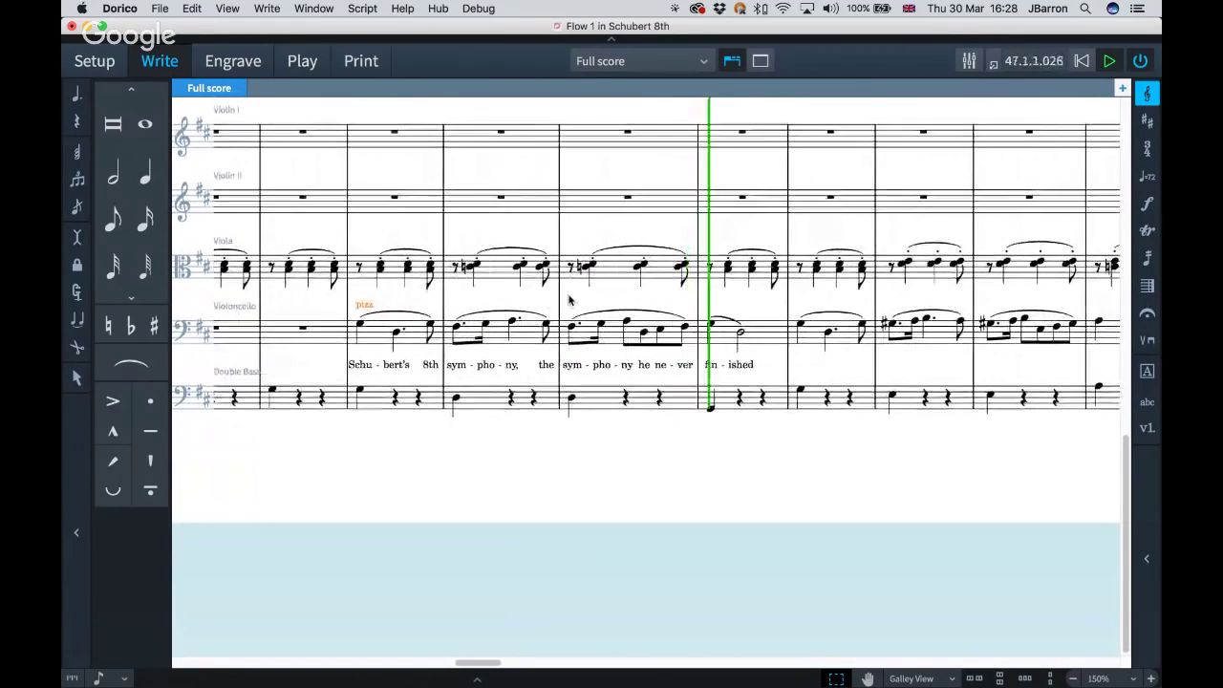
key(space)
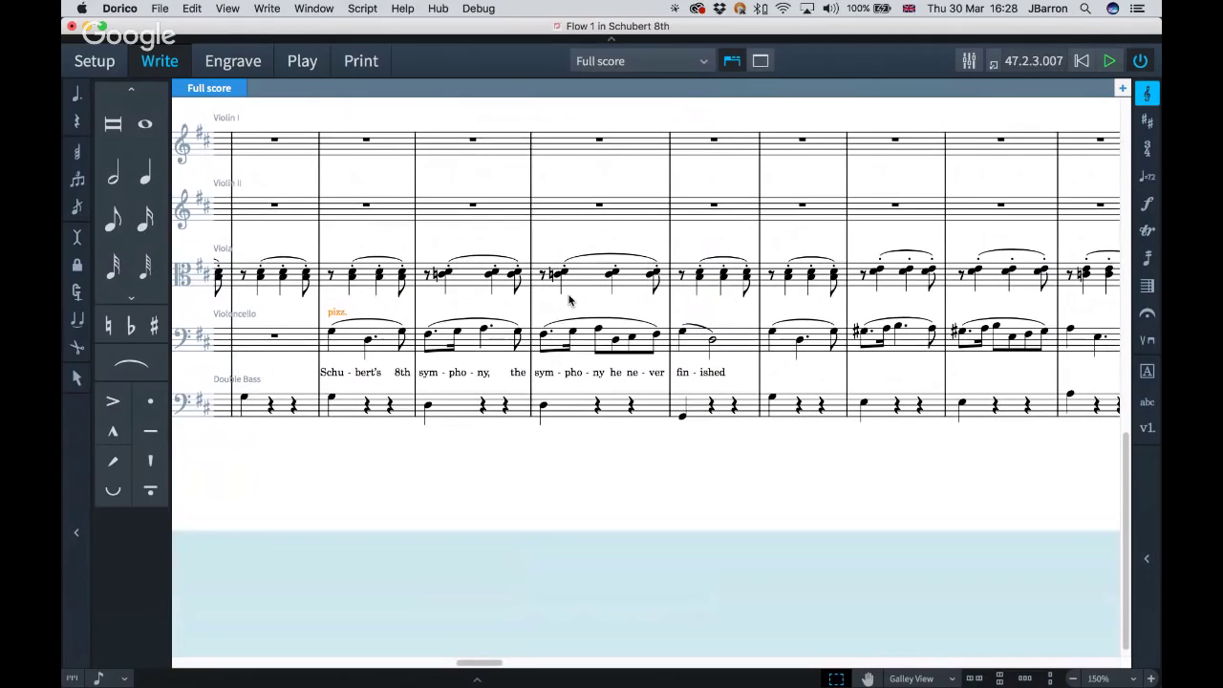
Step: Switch to Play mode, inspect the program rack loaded in HALion Sonic SE, and look over the available playback commands
scroll(568, 301, left, 3)
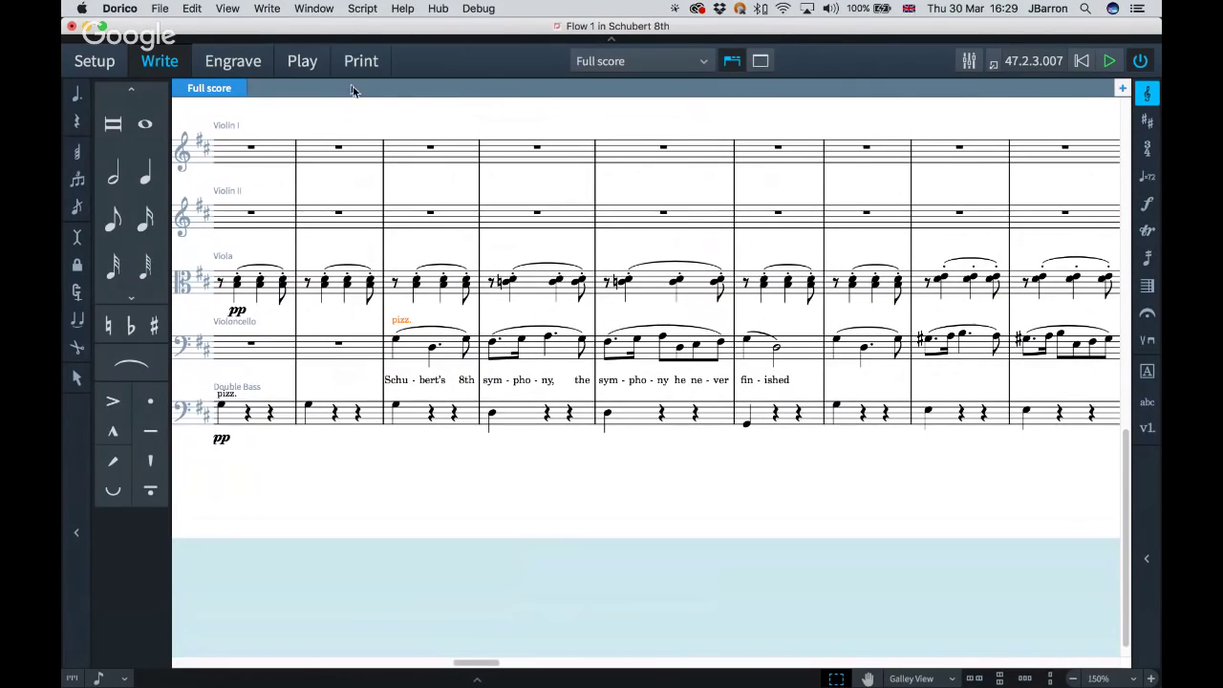
click(306, 62)
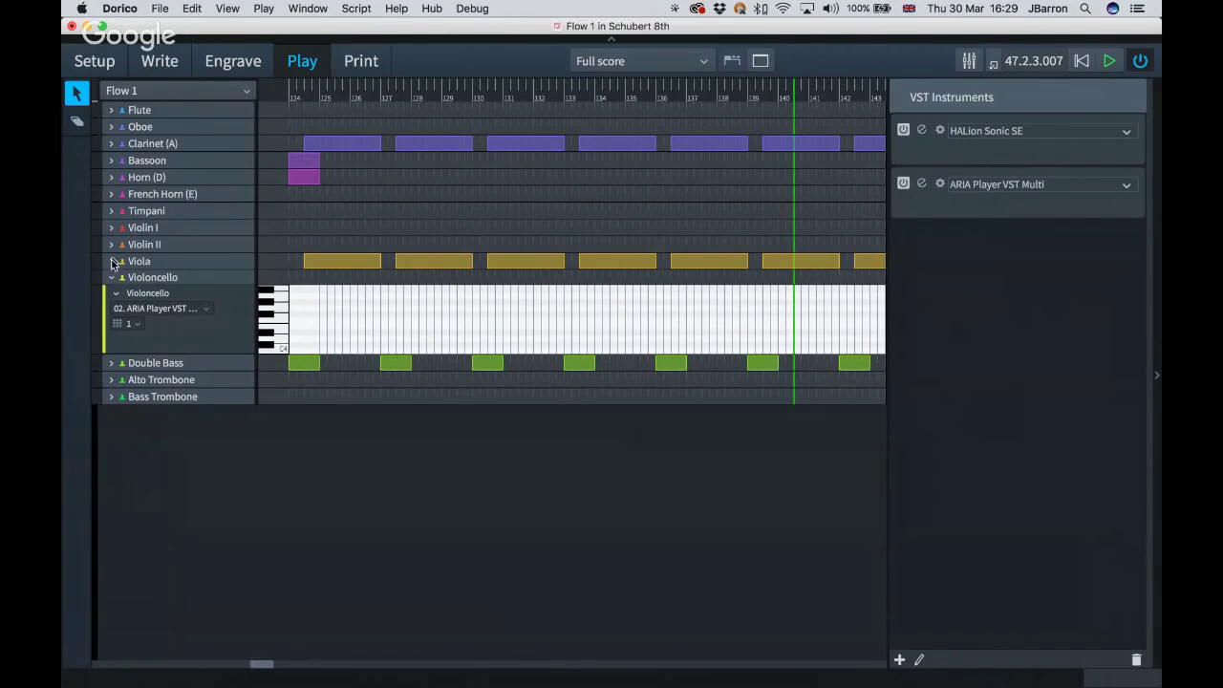
click(921, 130)
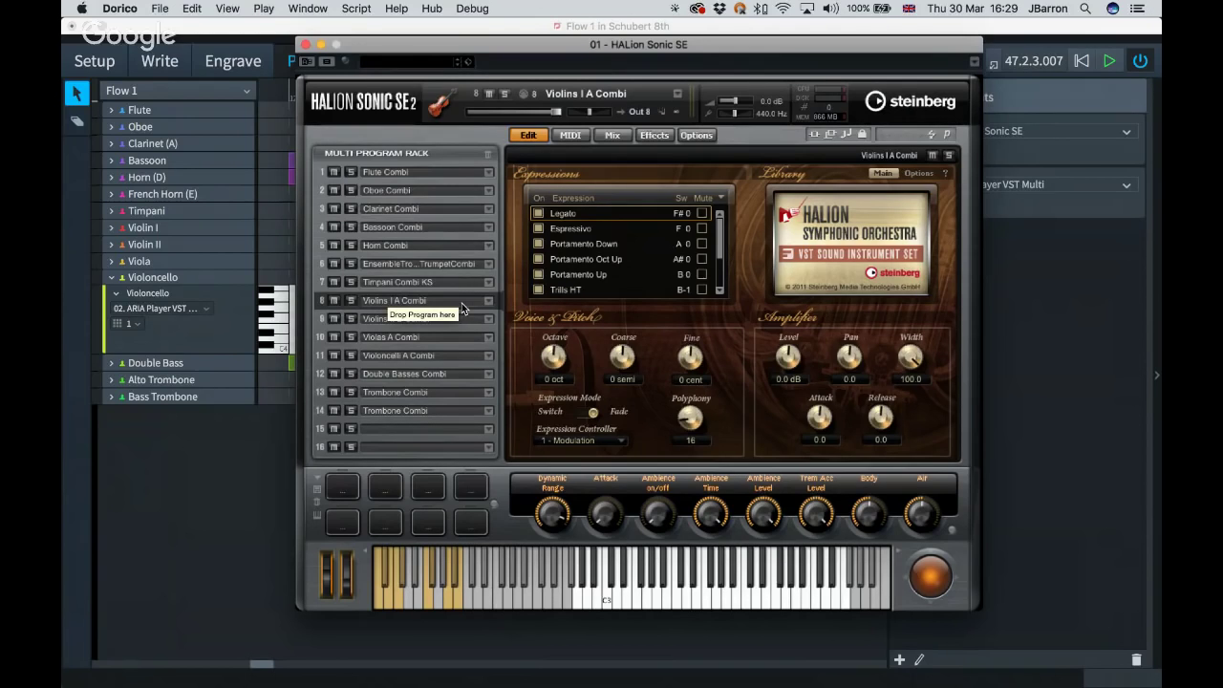
click(306, 45)
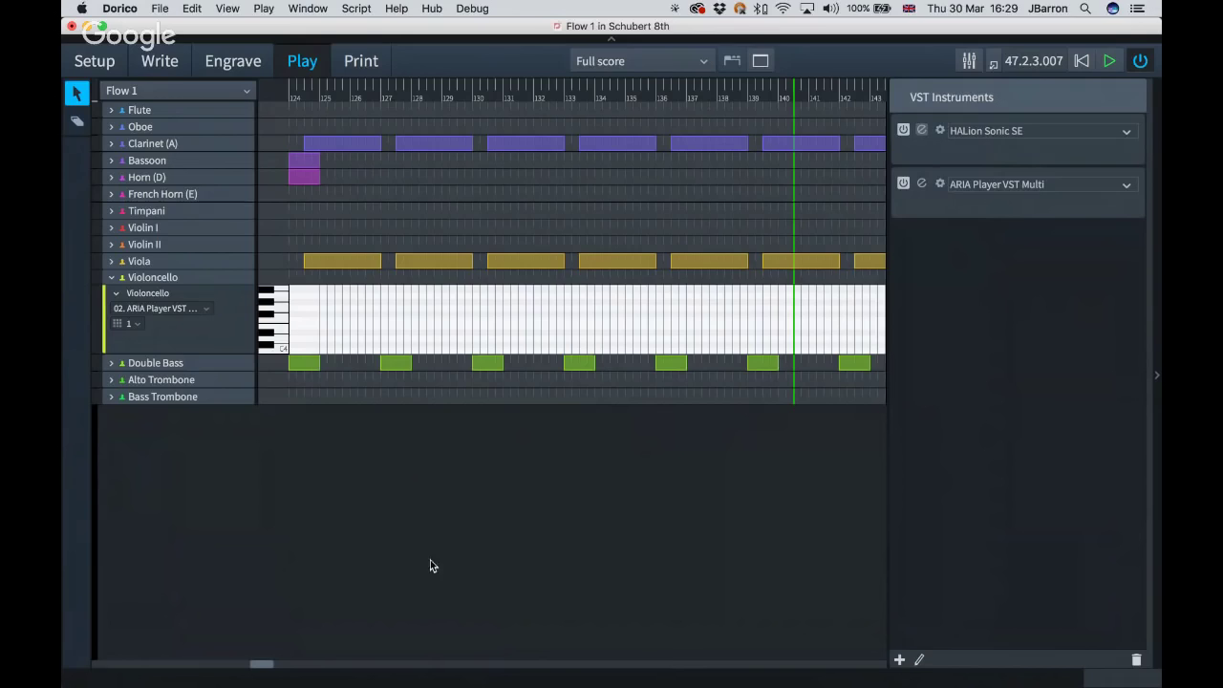
click(264, 8)
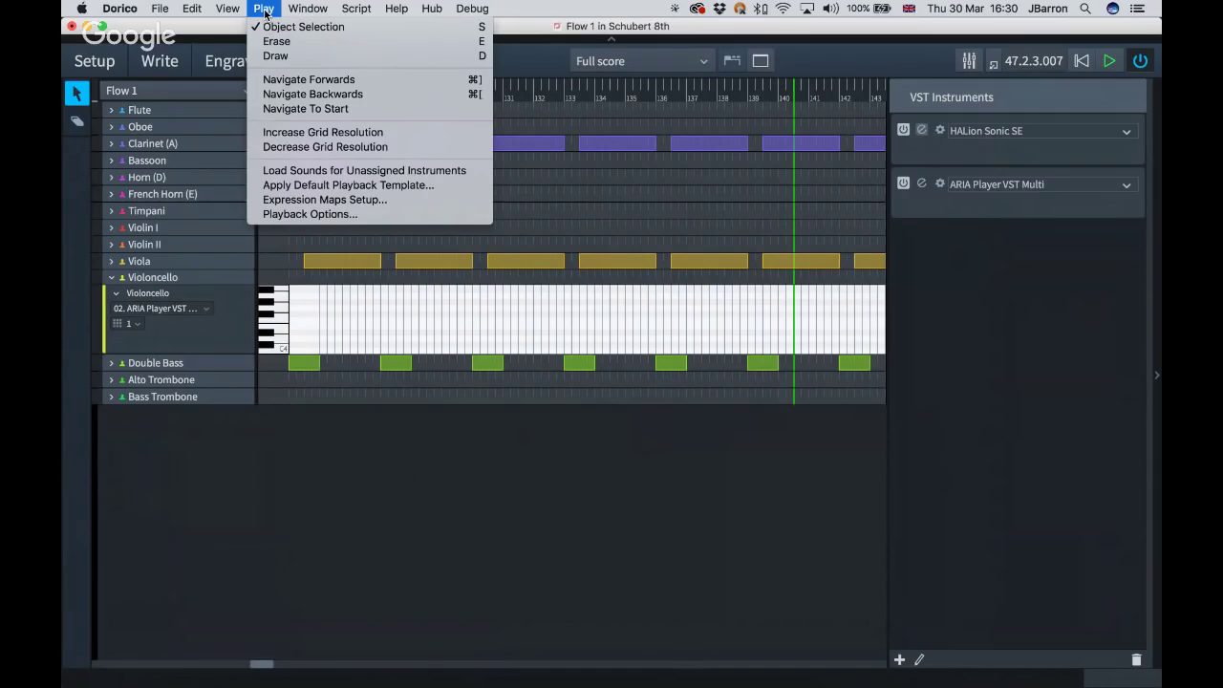
click(265, 10)
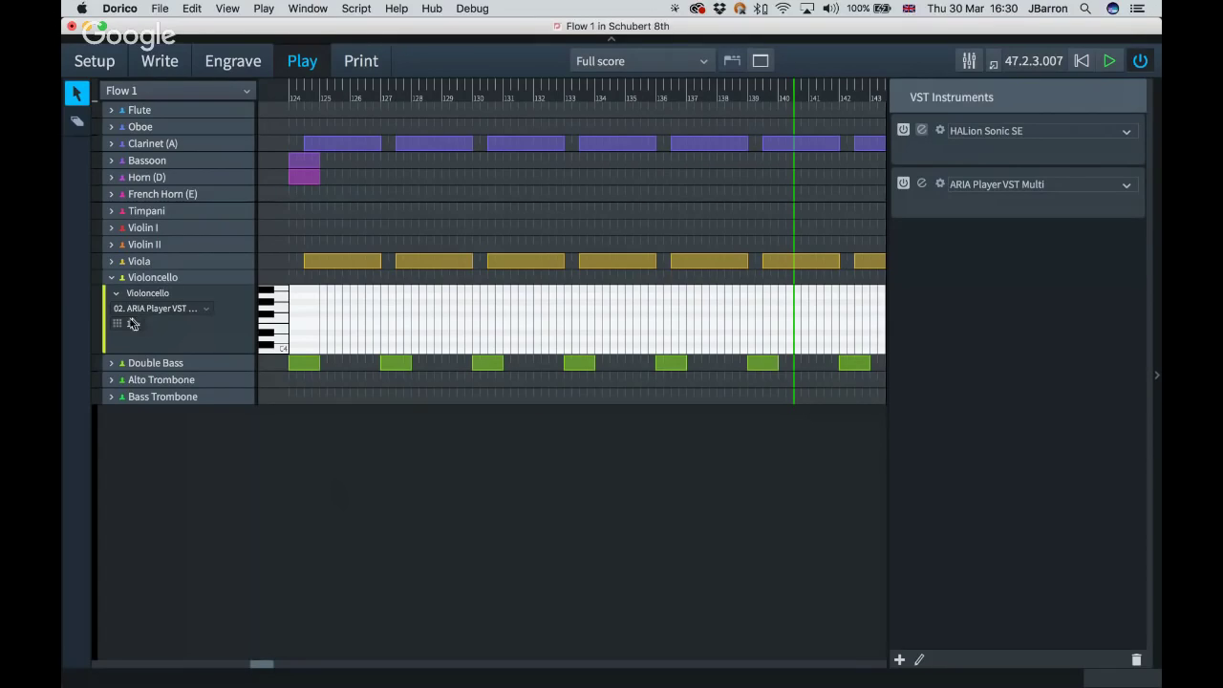
Step: Review the Violoncello's VST instrument and MIDI channel assignment, and the expression maps per channel of ARIA Player VST Multi, without changes
click(194, 310)
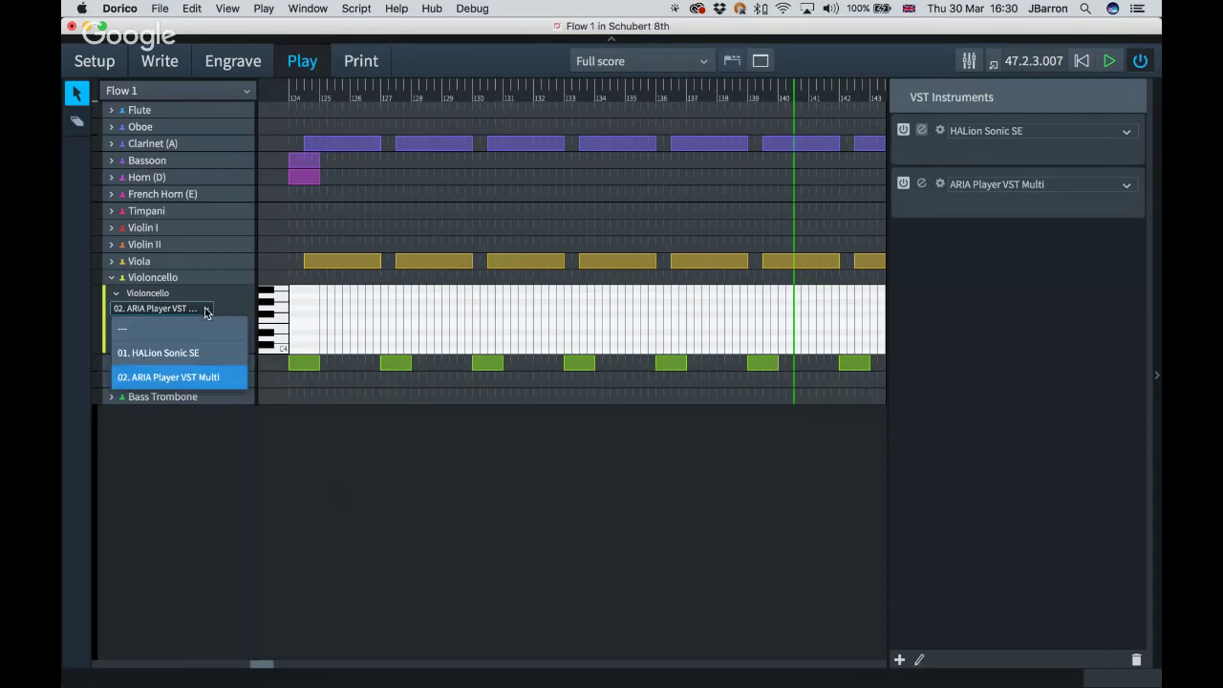
click(182, 382)
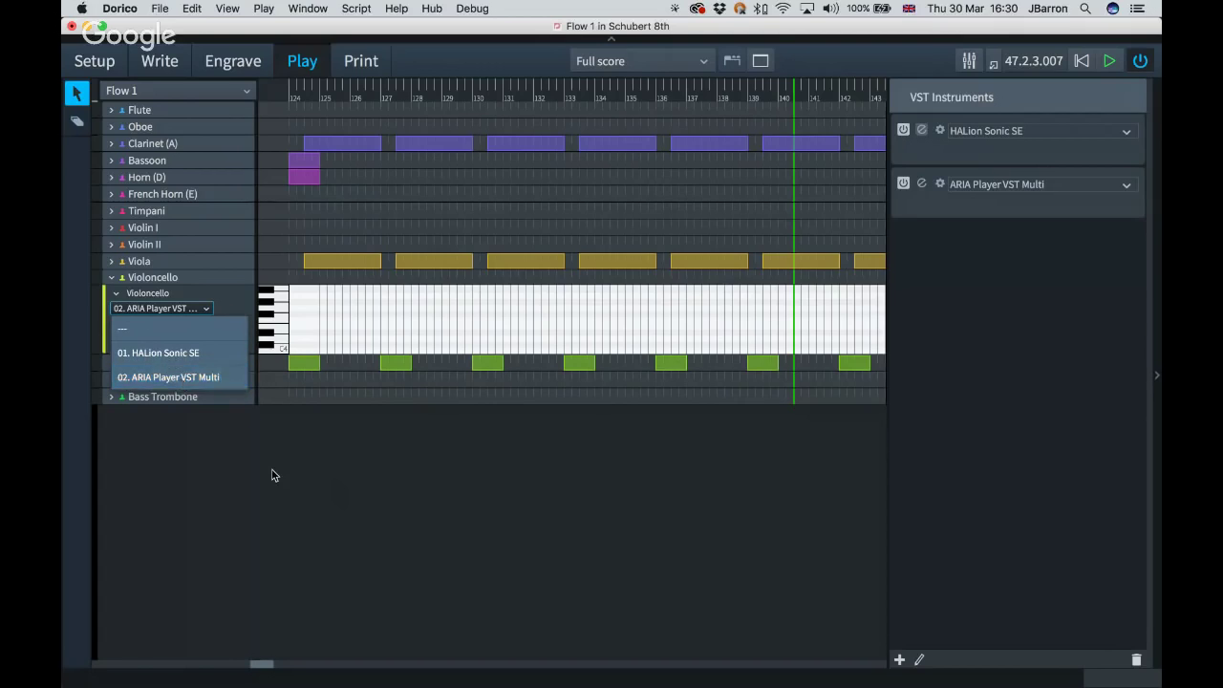
click(130, 324)
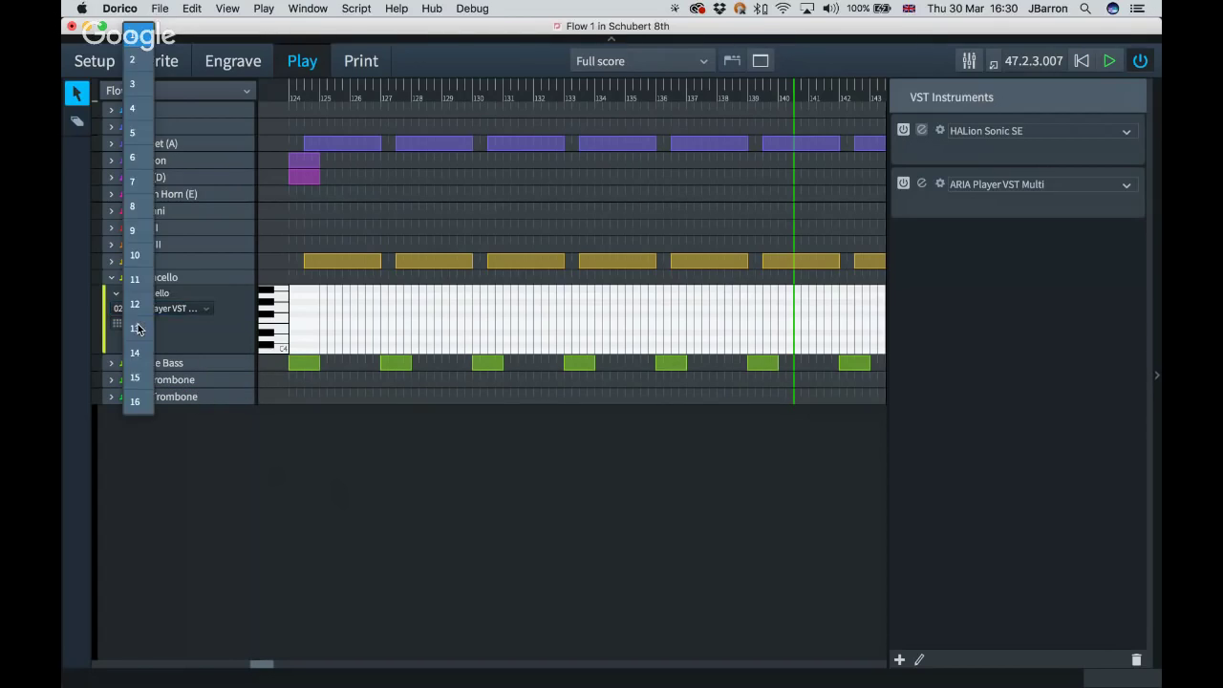
click(312, 491)
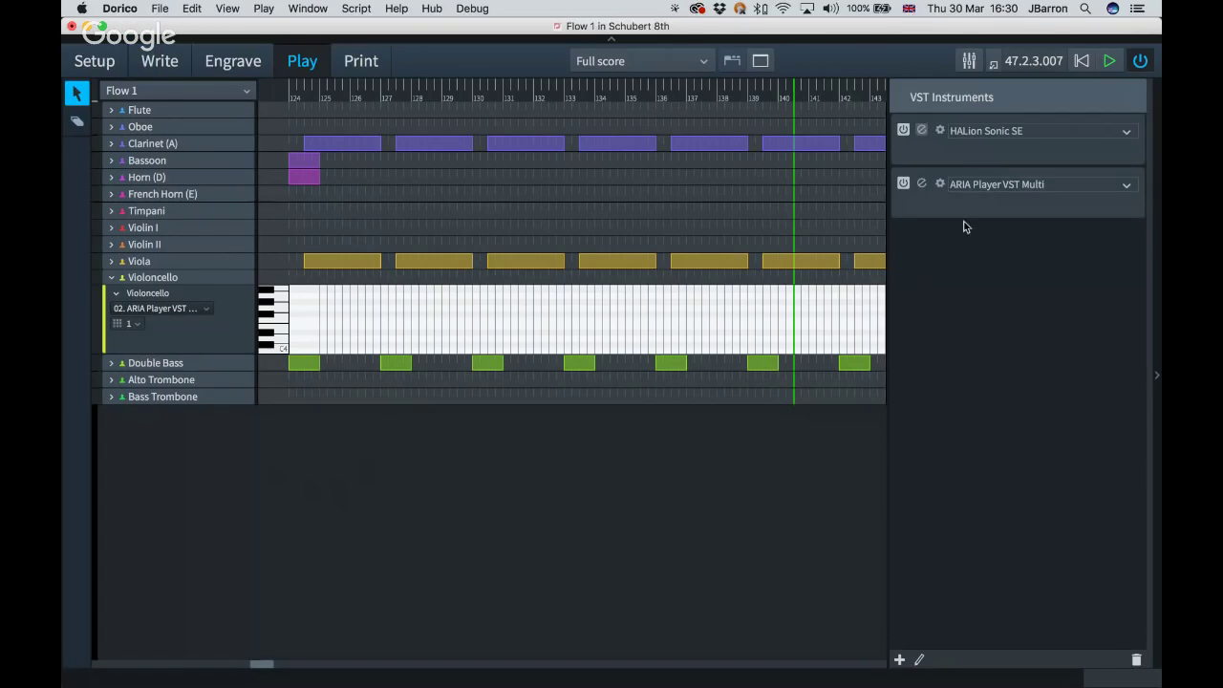
click(940, 185)
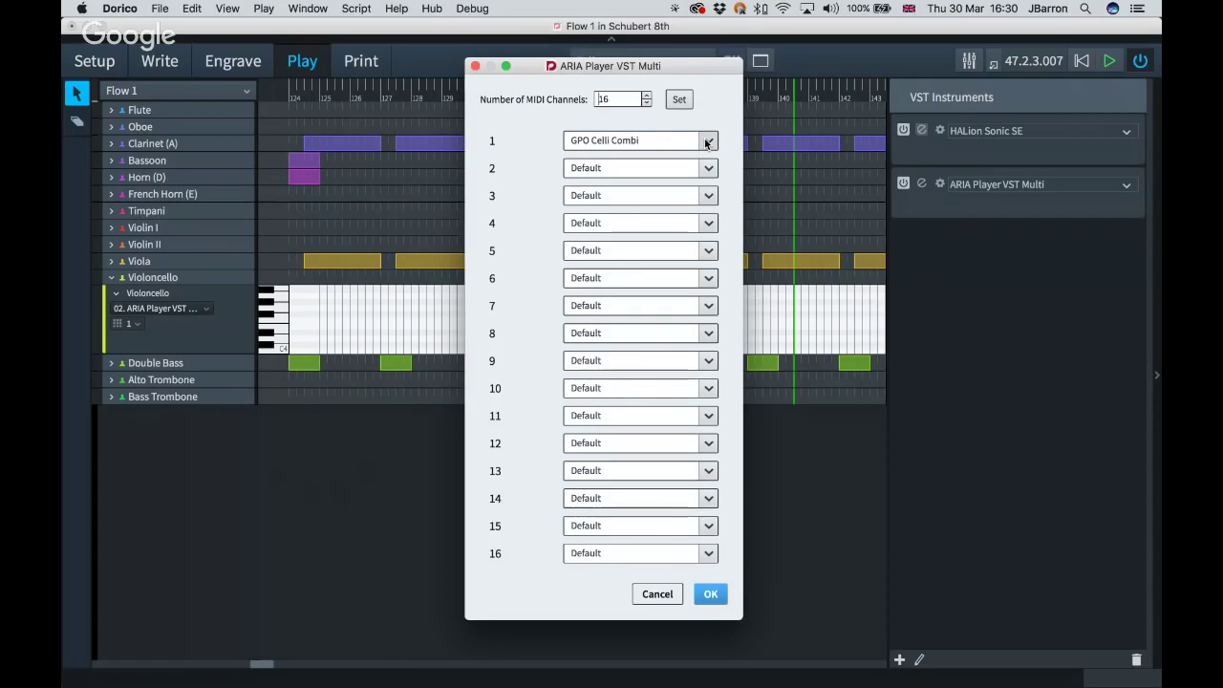
click(656, 594)
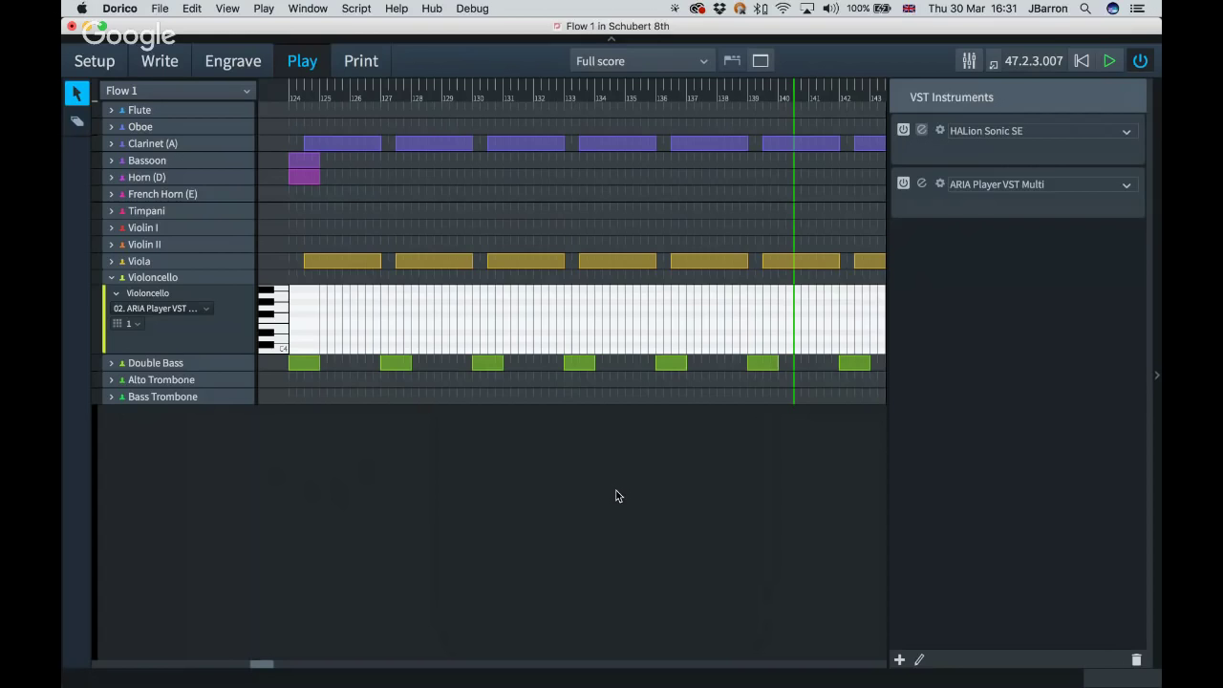
Step: Switch to Setup mode, save a copy of the project on the Desktop as "playback template 3", and select Flow 1
click(92, 61)
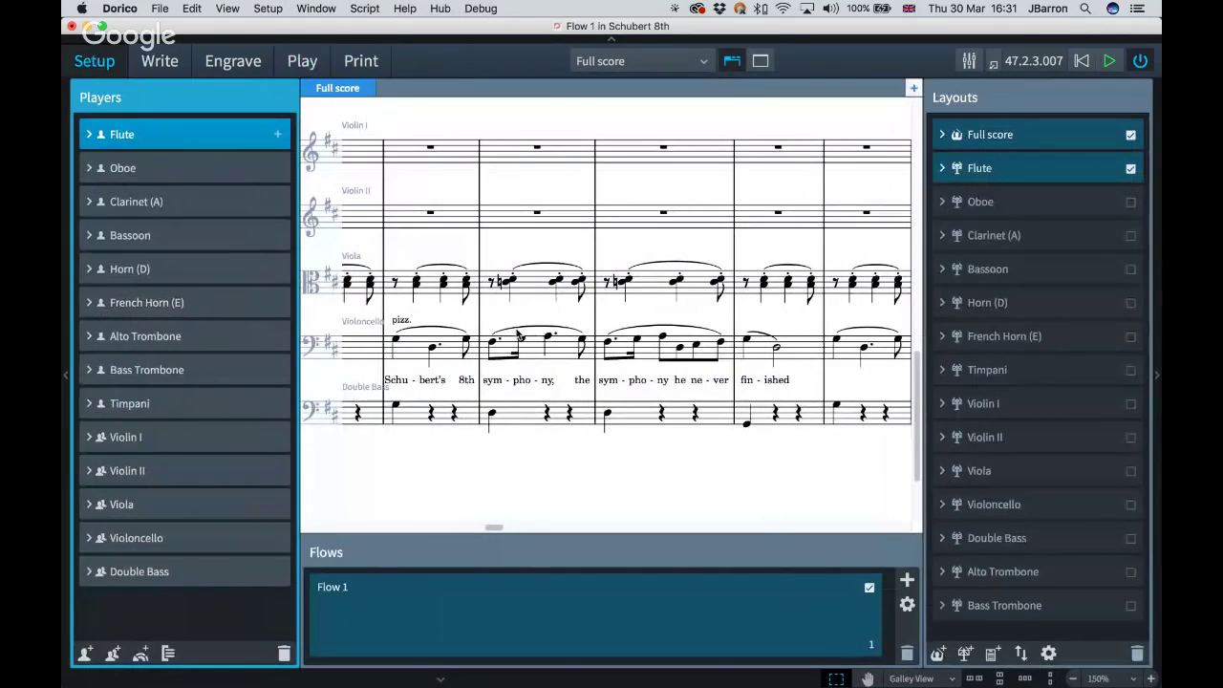
click(159, 8)
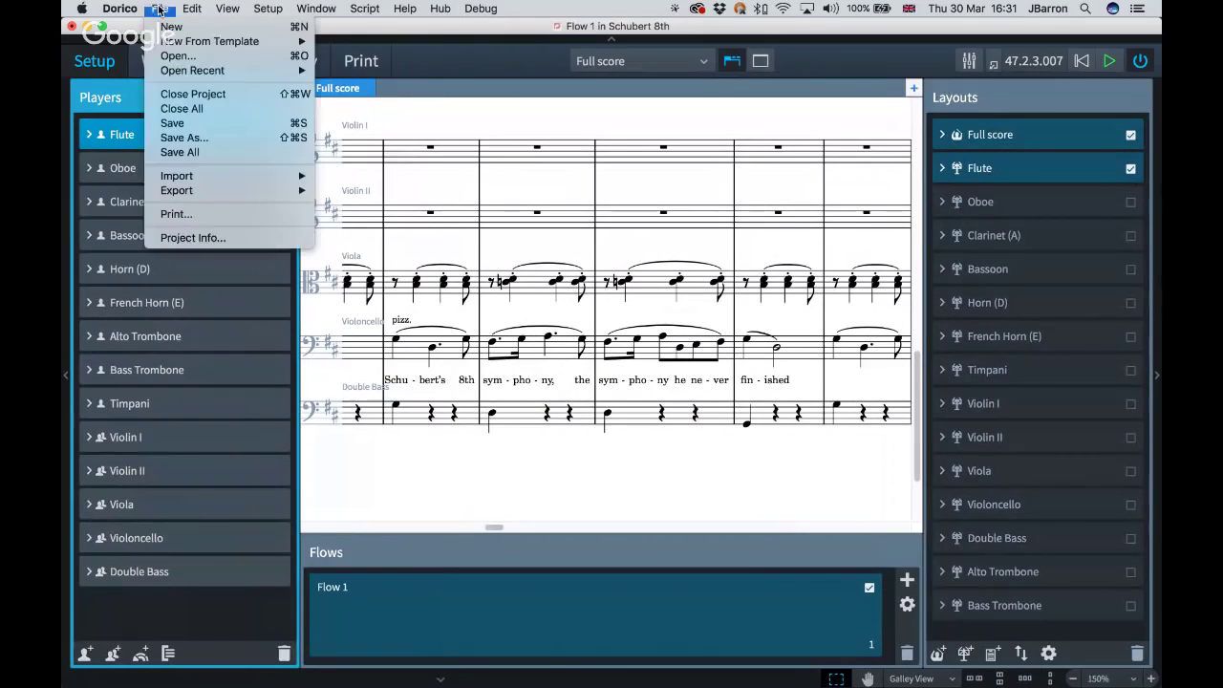
click(206, 139)
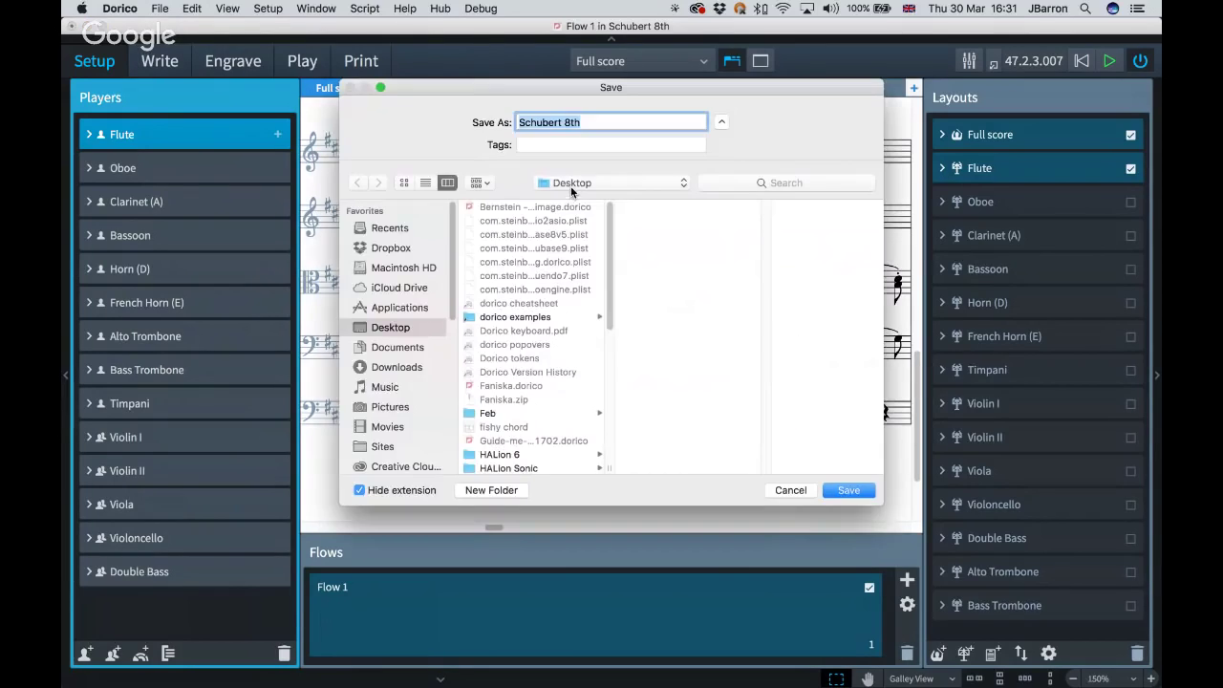
text(playback)
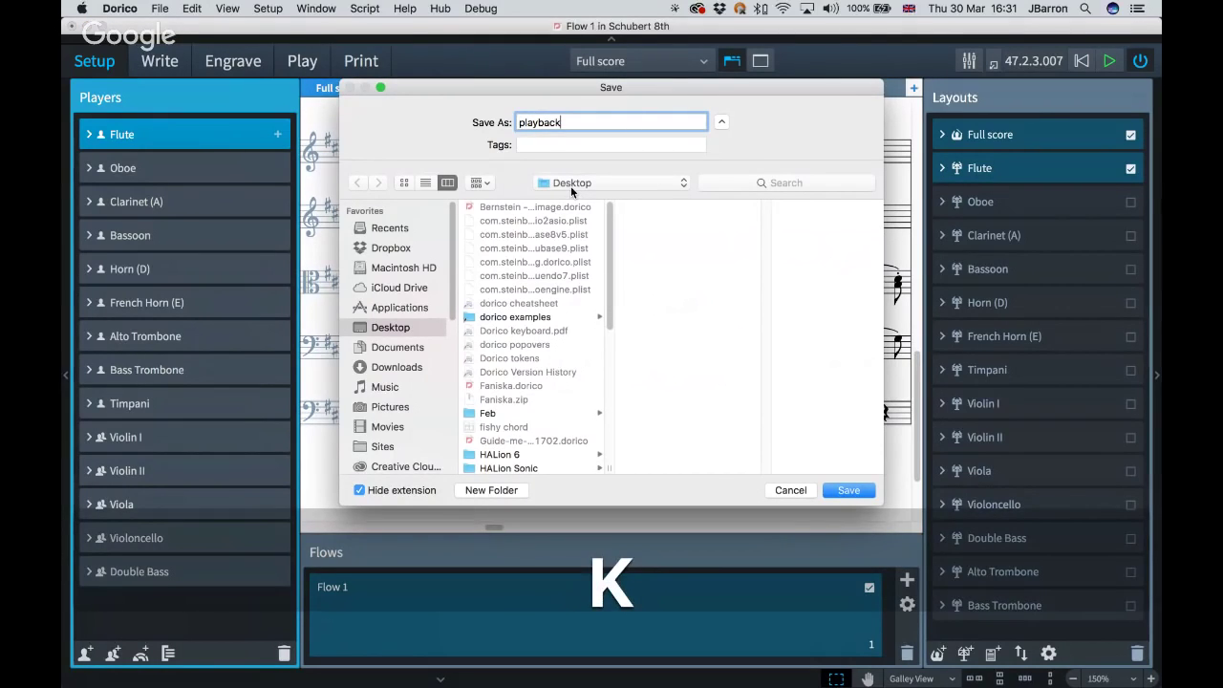
text( template)
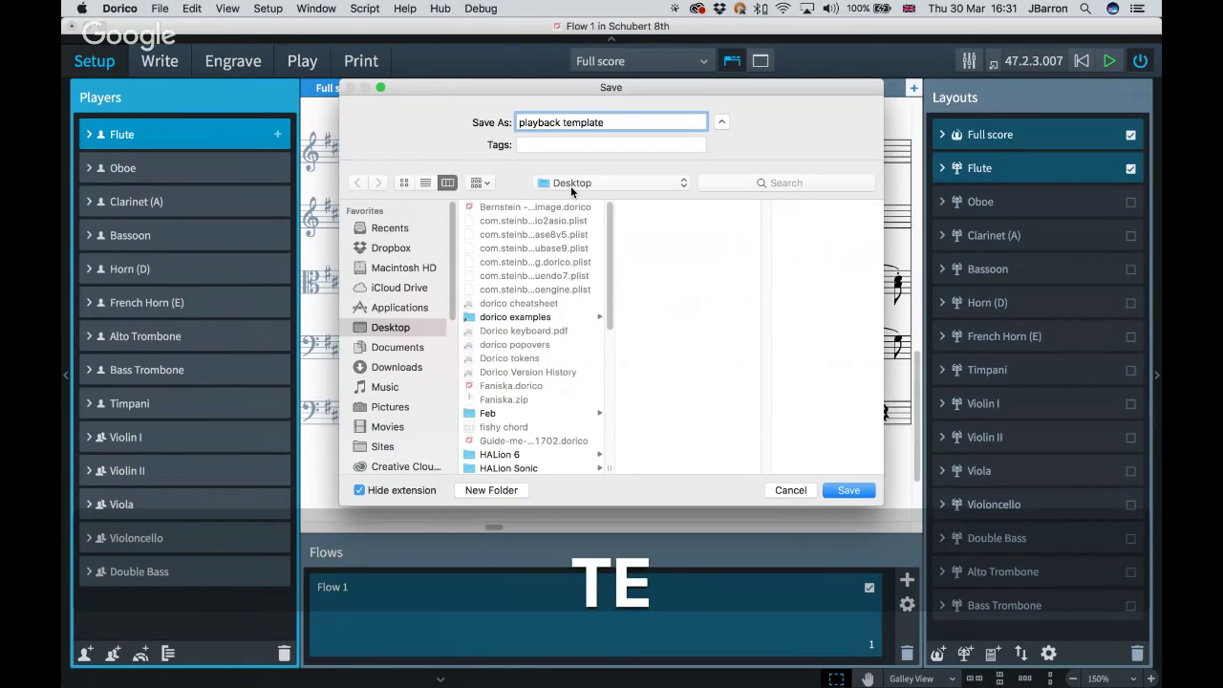
text( 3)
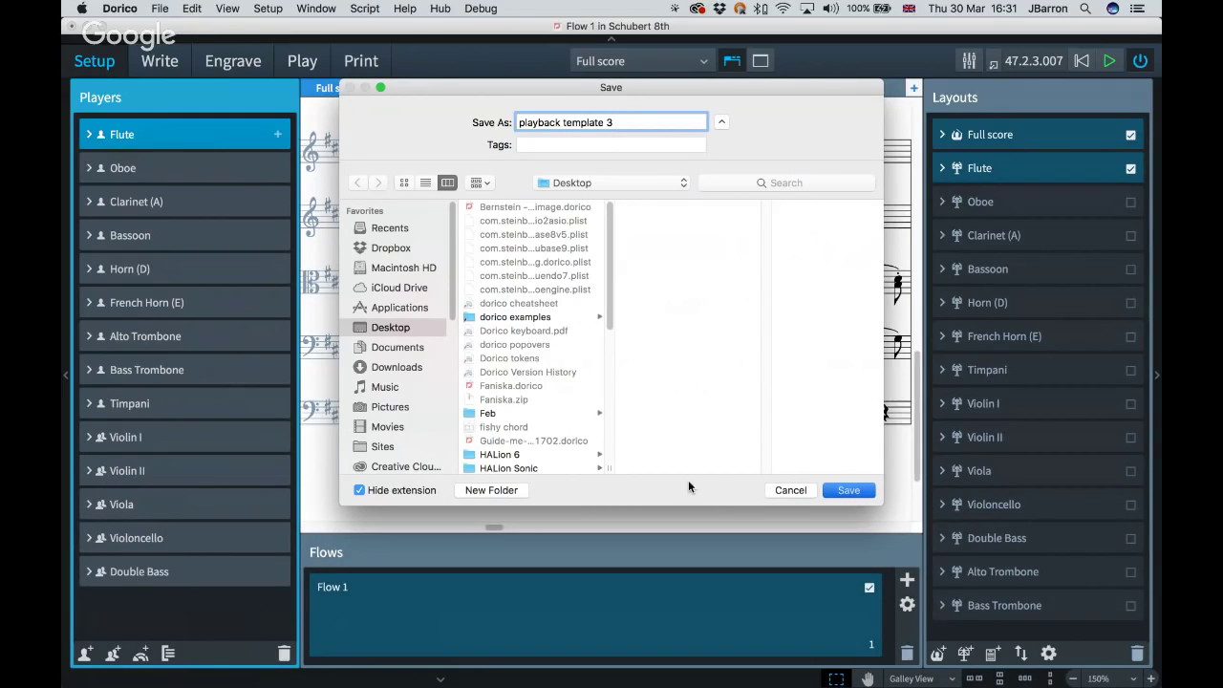
key(Return)
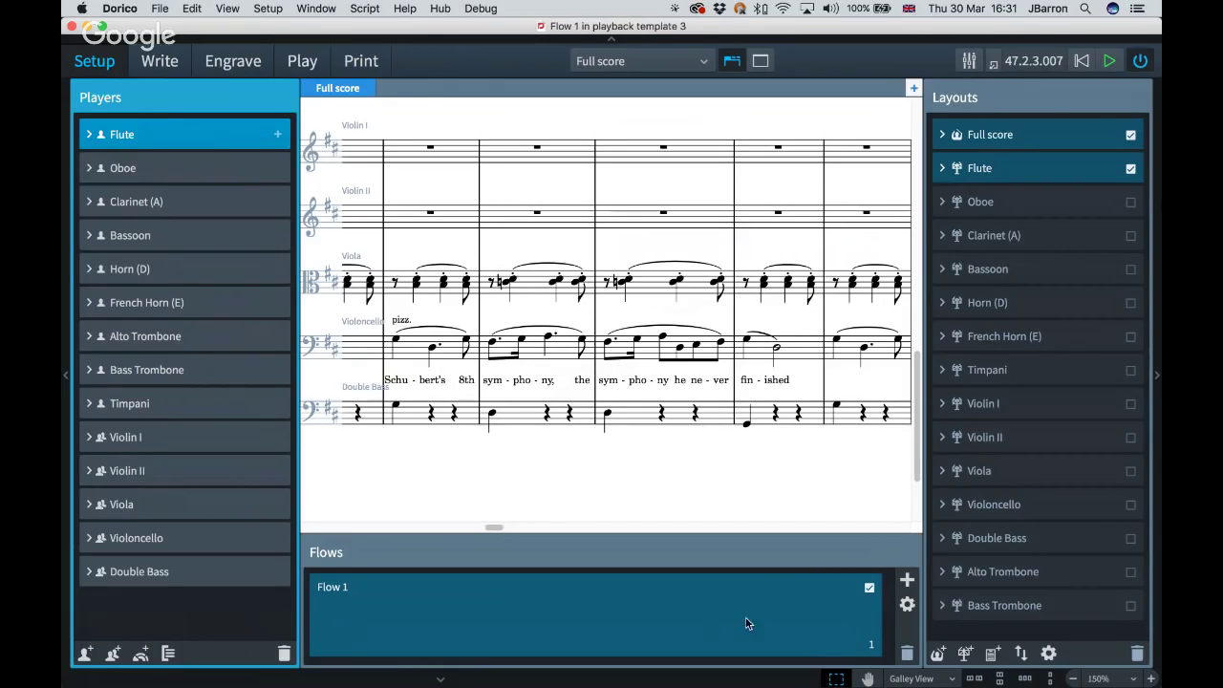
click(706, 616)
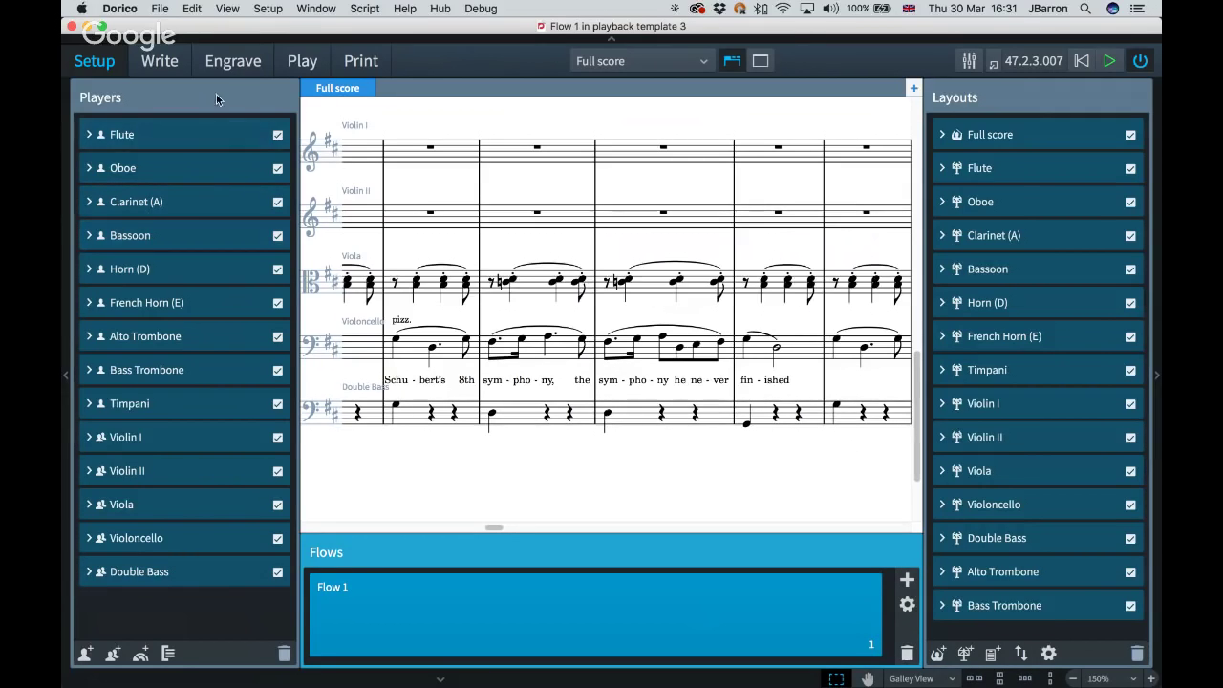
Step: Look at the track routing in Play mode, and add a solo player with an Alto Saxophone in Setup mode
click(303, 63)
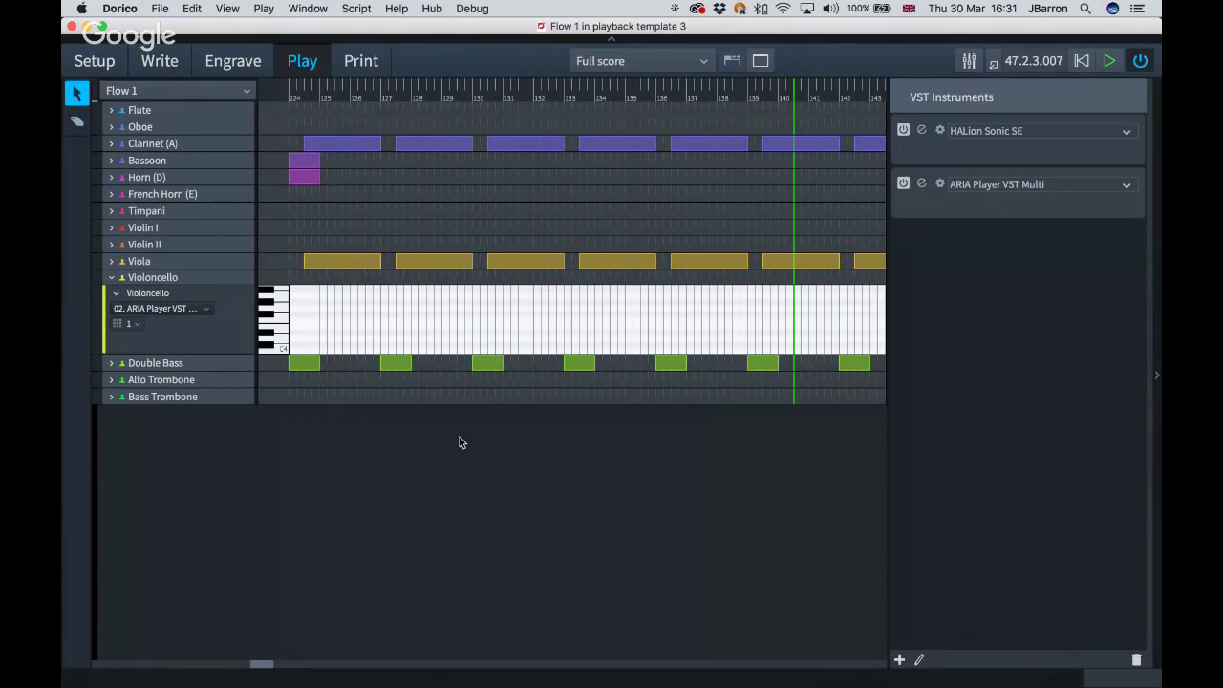
click(103, 71)
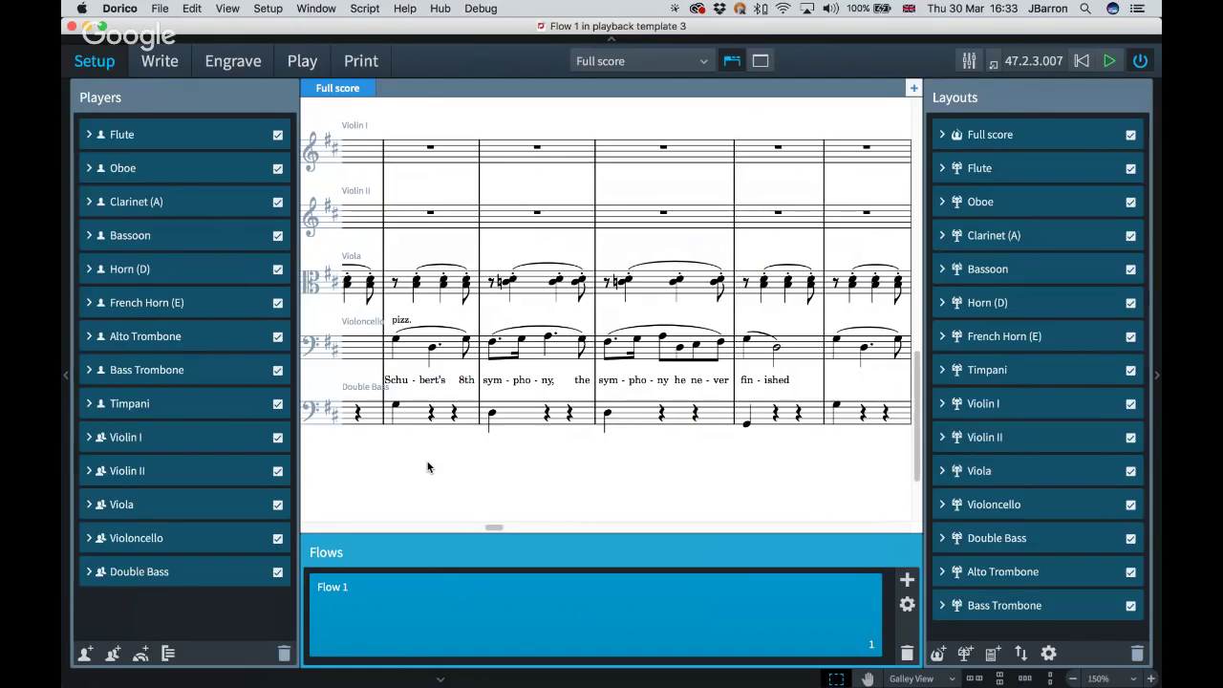
key(shift+p)
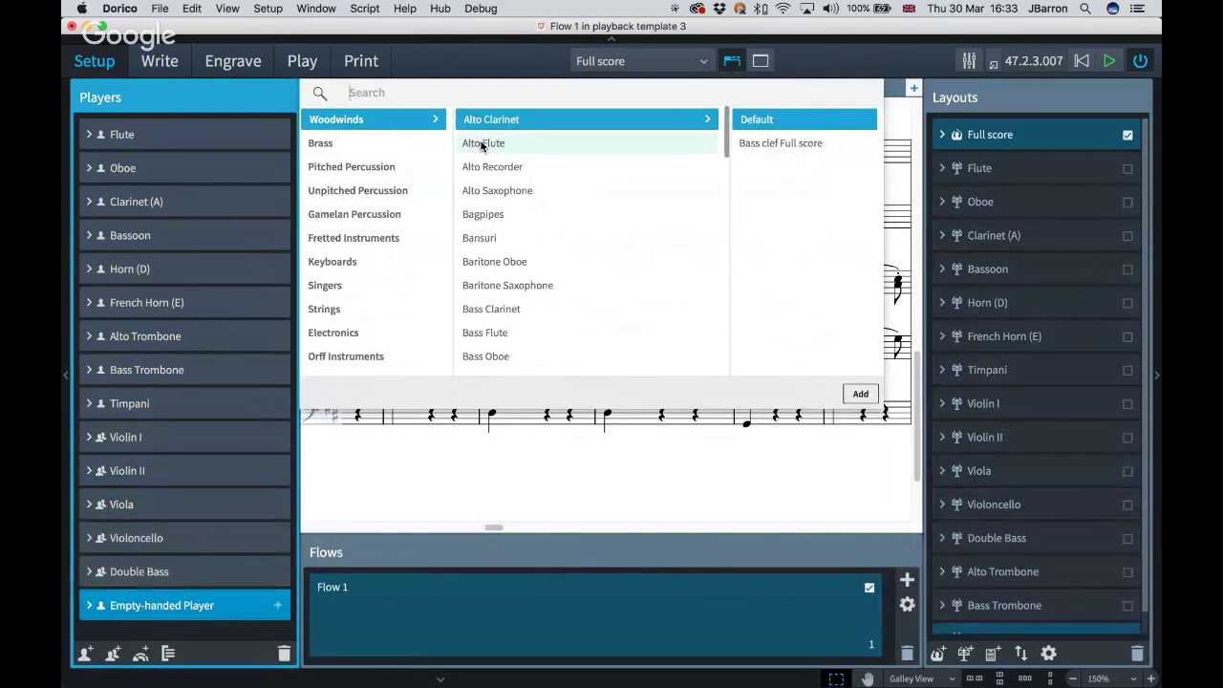
click(503, 189)
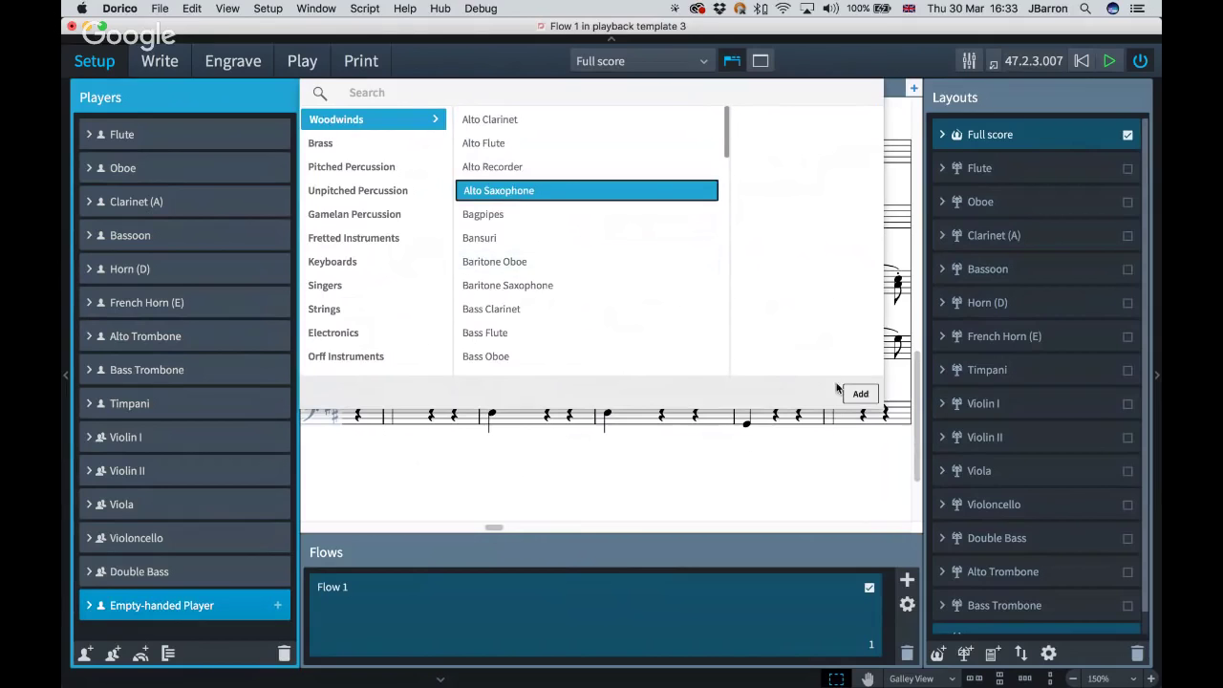
click(875, 397)
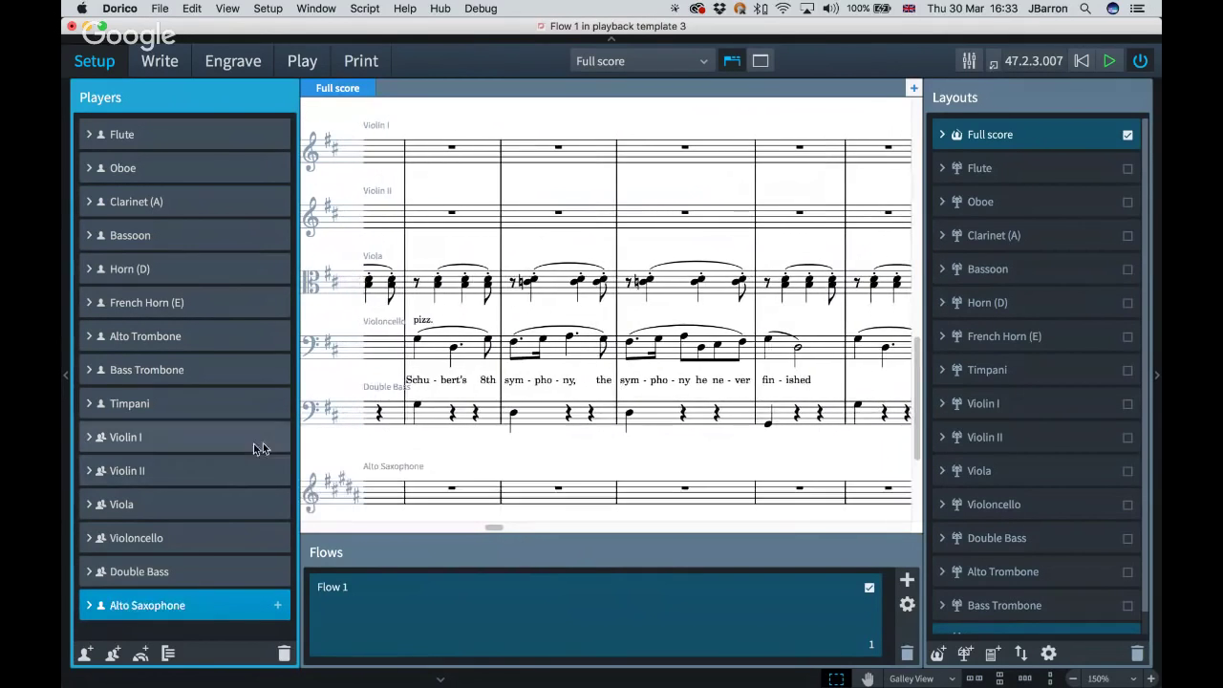
Step: Check the Alto Saxophone's VST instrument assignment in Play mode, return to Write mode, and deselect the pizz. marking
click(293, 67)
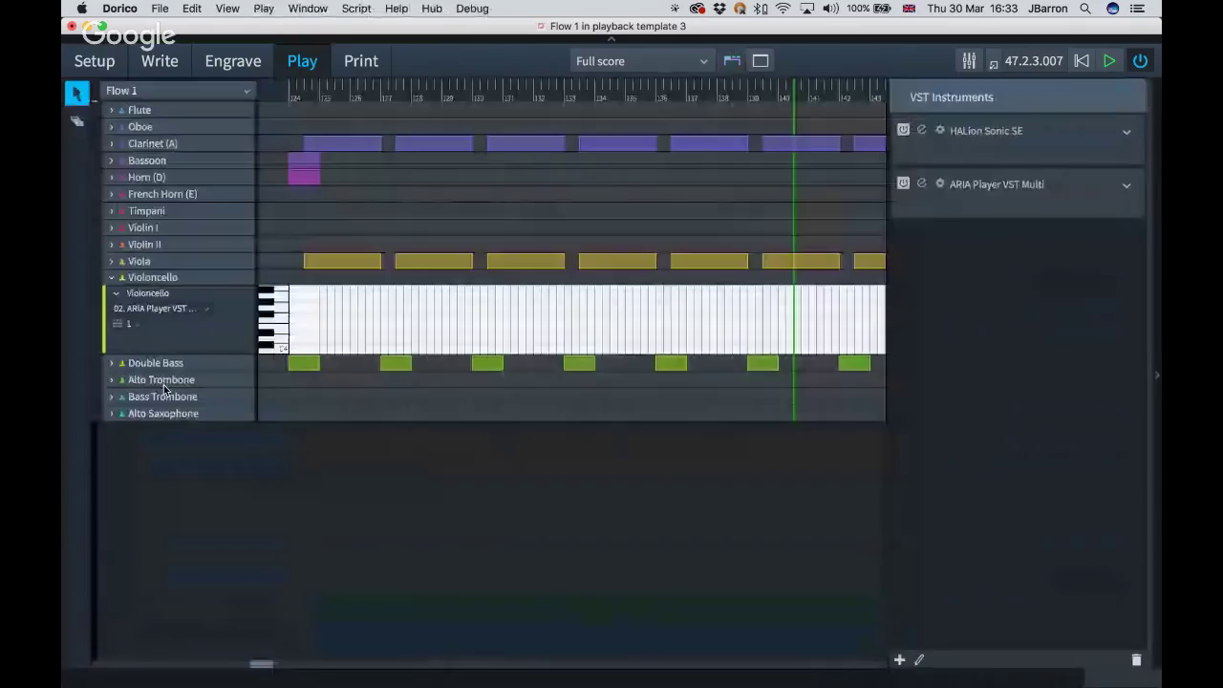
click(112, 414)
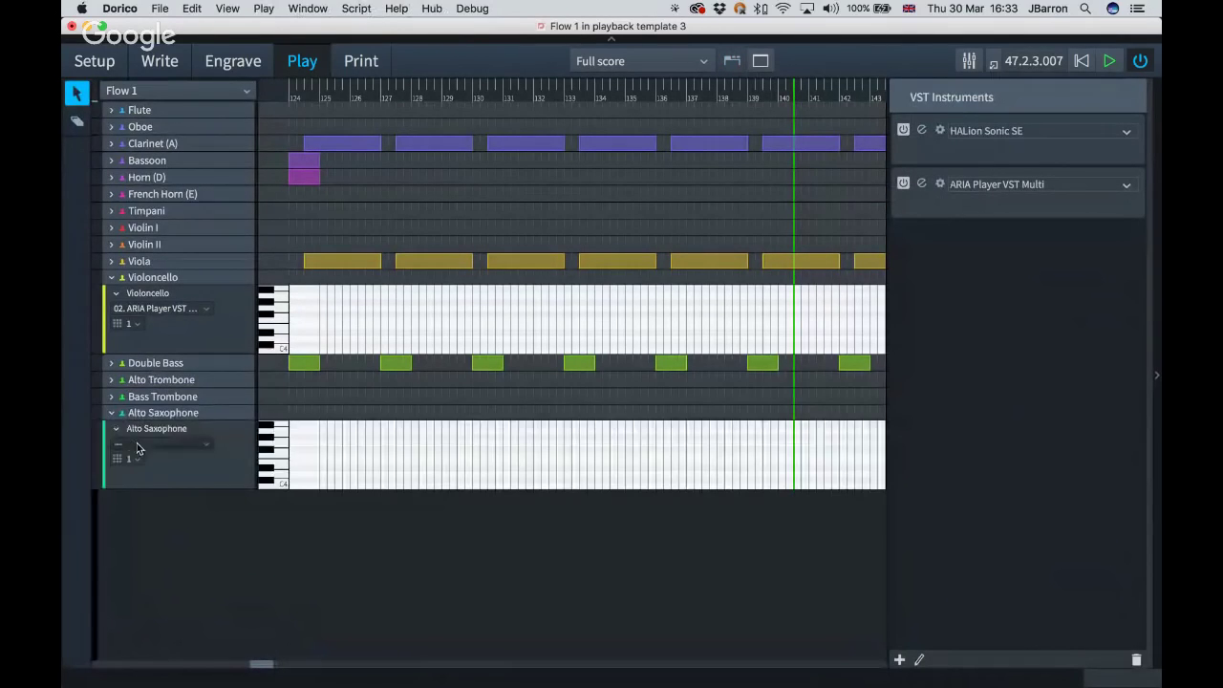
click(145, 58)
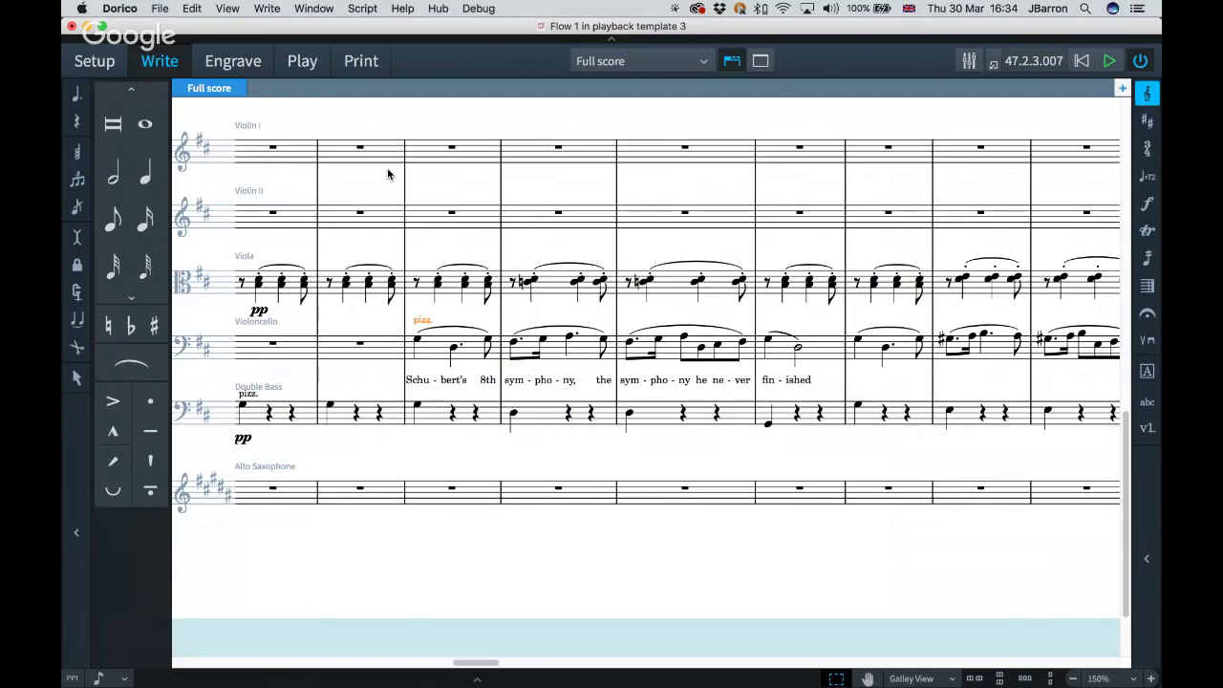
click(416, 184)
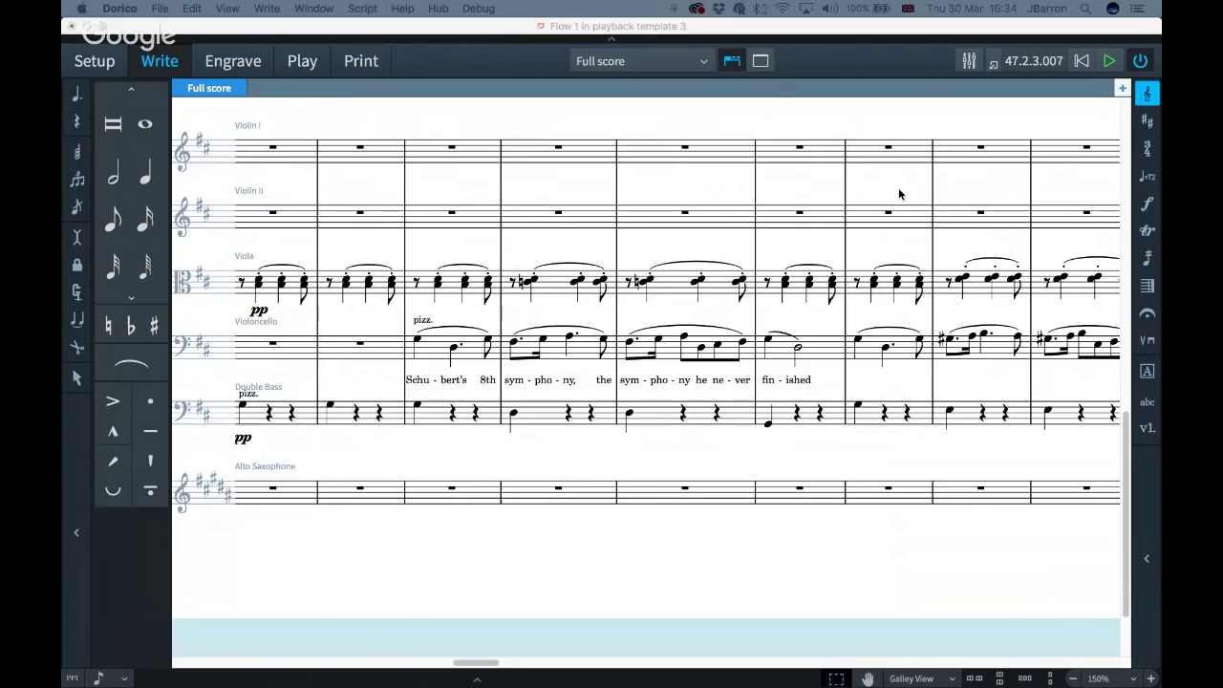
click(573, 559)
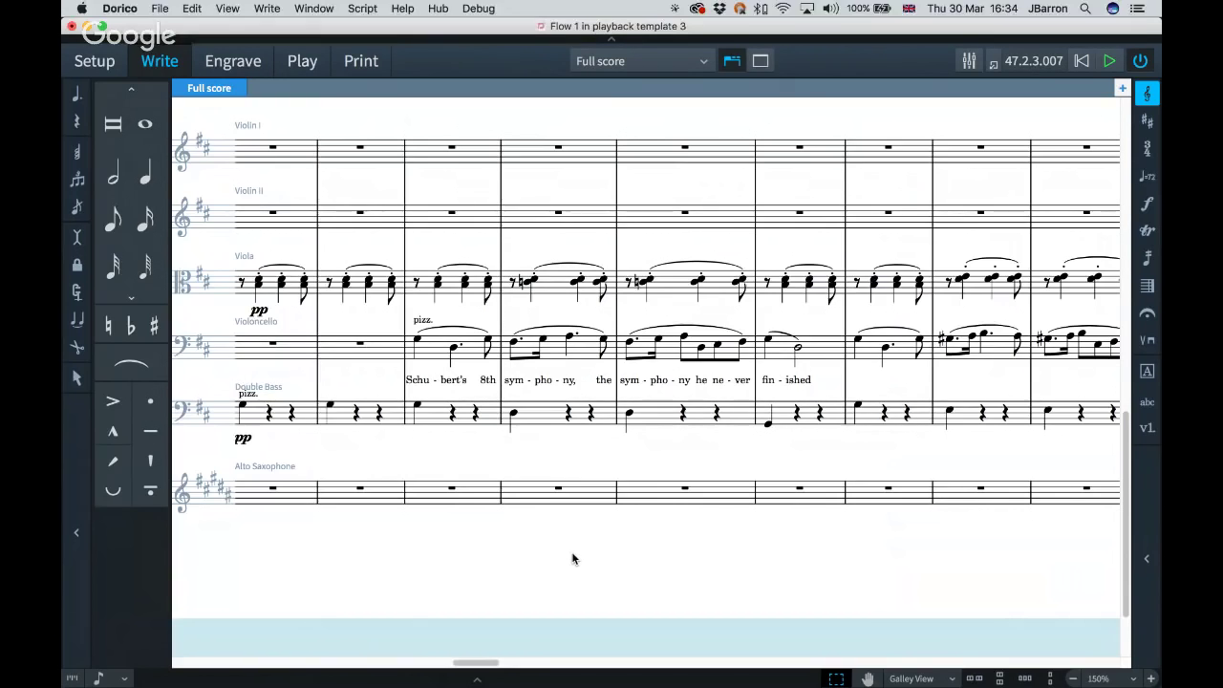